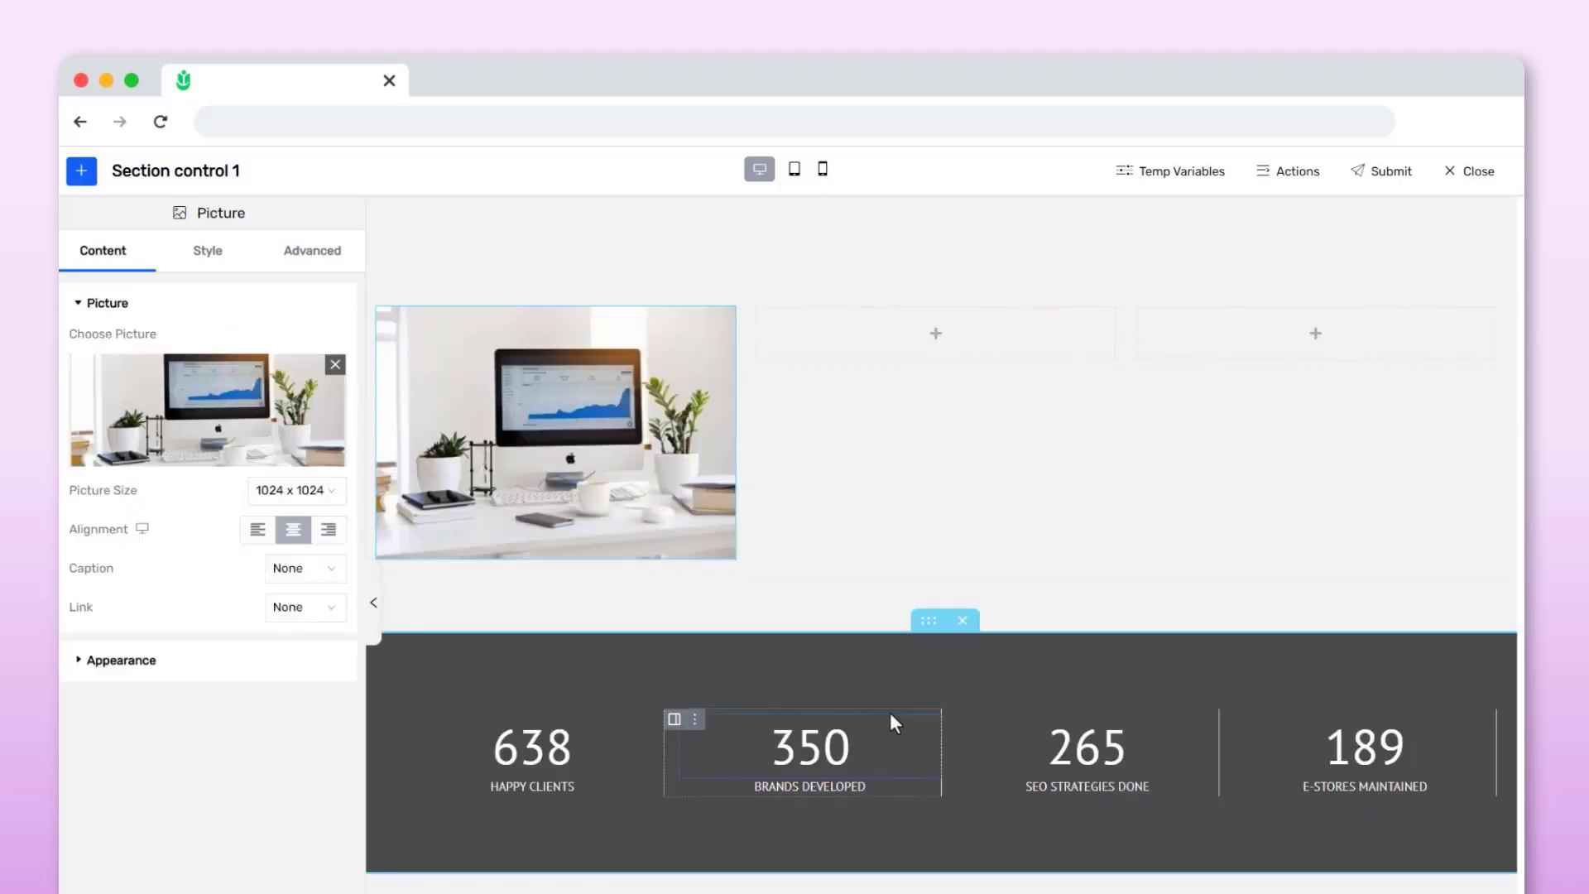
Move the pictures and titles from further down the page into the three columns of the top section
drag(867, 892, 498, 545)
scroll(727, 708, down, 4)
drag(895, 831, 879, 300)
scroll(880, 316, down, 6)
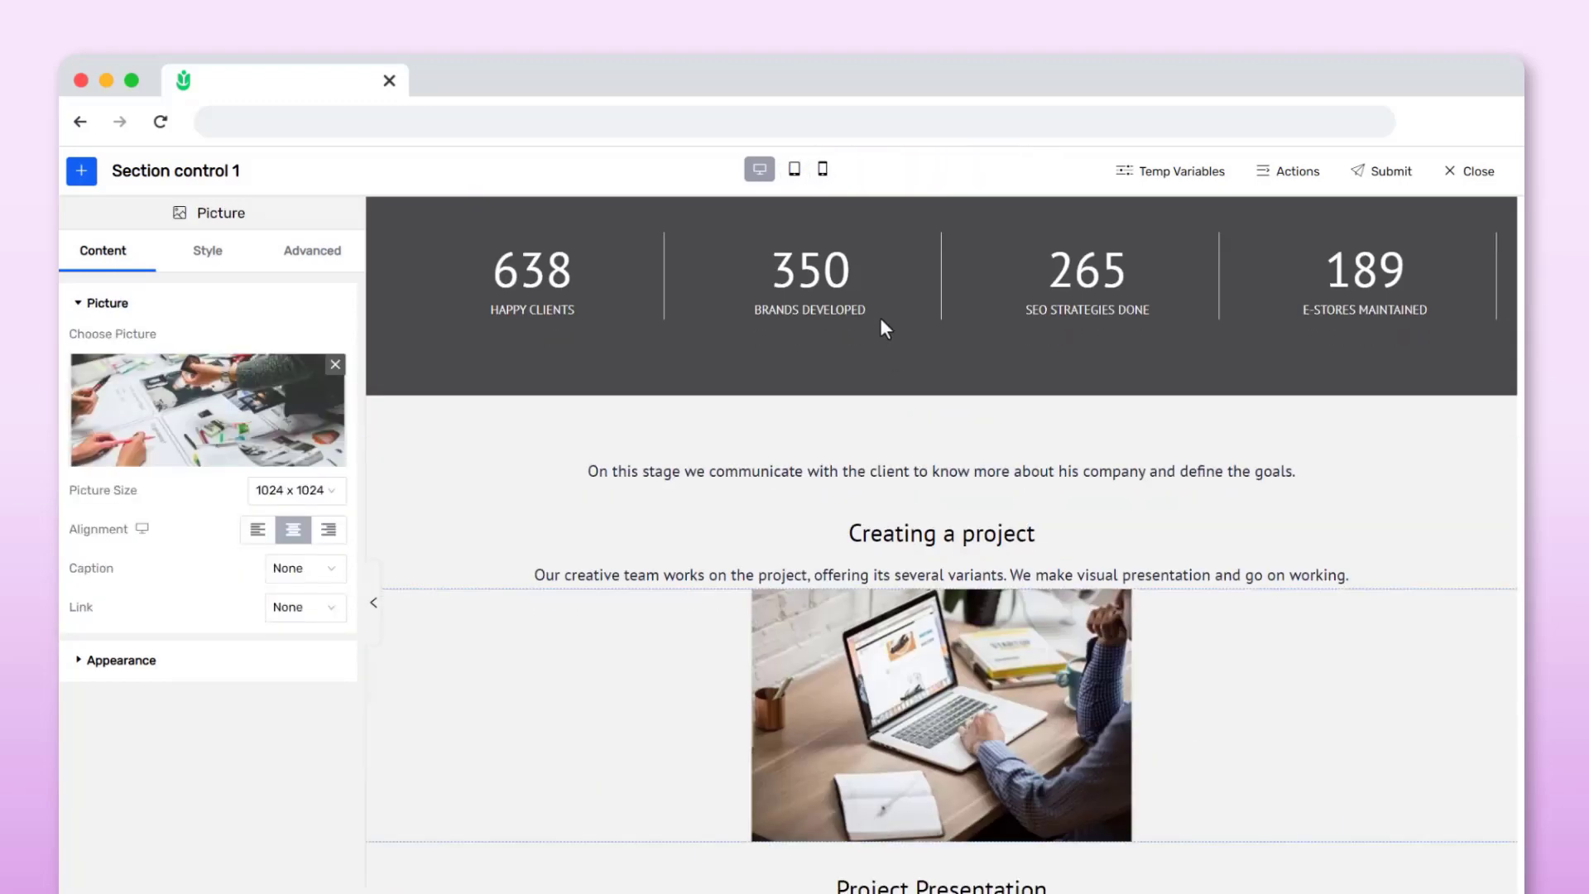
mouse_move(925, 541)
mouse_down()
mouse_move(874, 204)
mouse_move(897, 209)
mouse_move(935, 529)
mouse_up()
scroll(960, 623, down, 5)
drag(985, 662, 1322, 333)
scroll(1323, 333, down, 1)
drag(940, 882, 1241, 331)
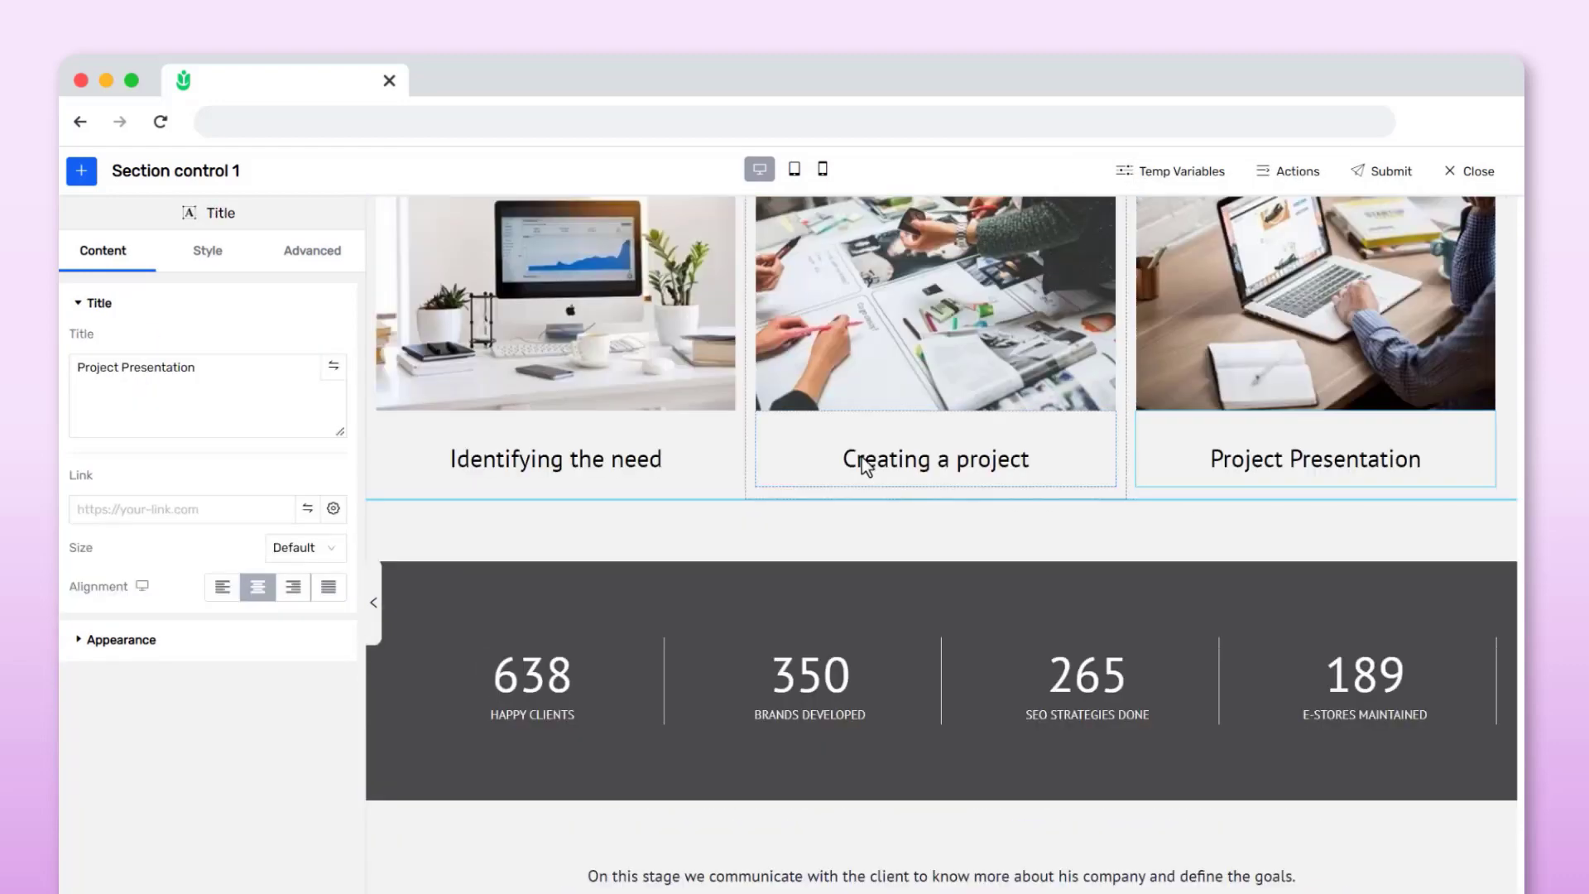
Give the section a fill background in light blue, hex 4A90E2, at 45 opacity
scroll(861, 457, up, 3)
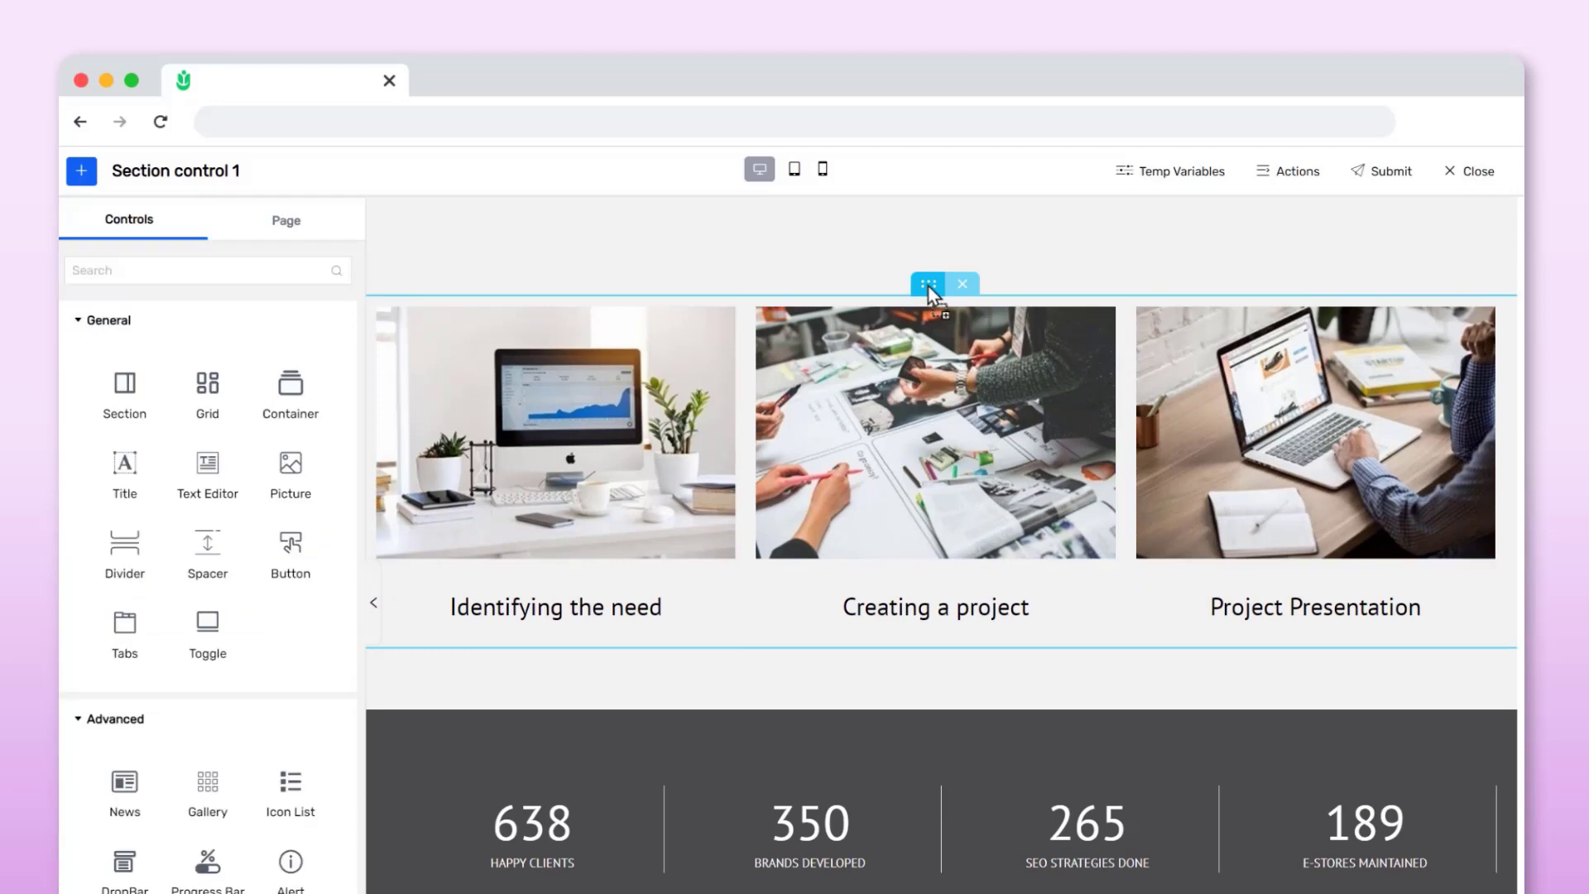
click(928, 288)
click(207, 250)
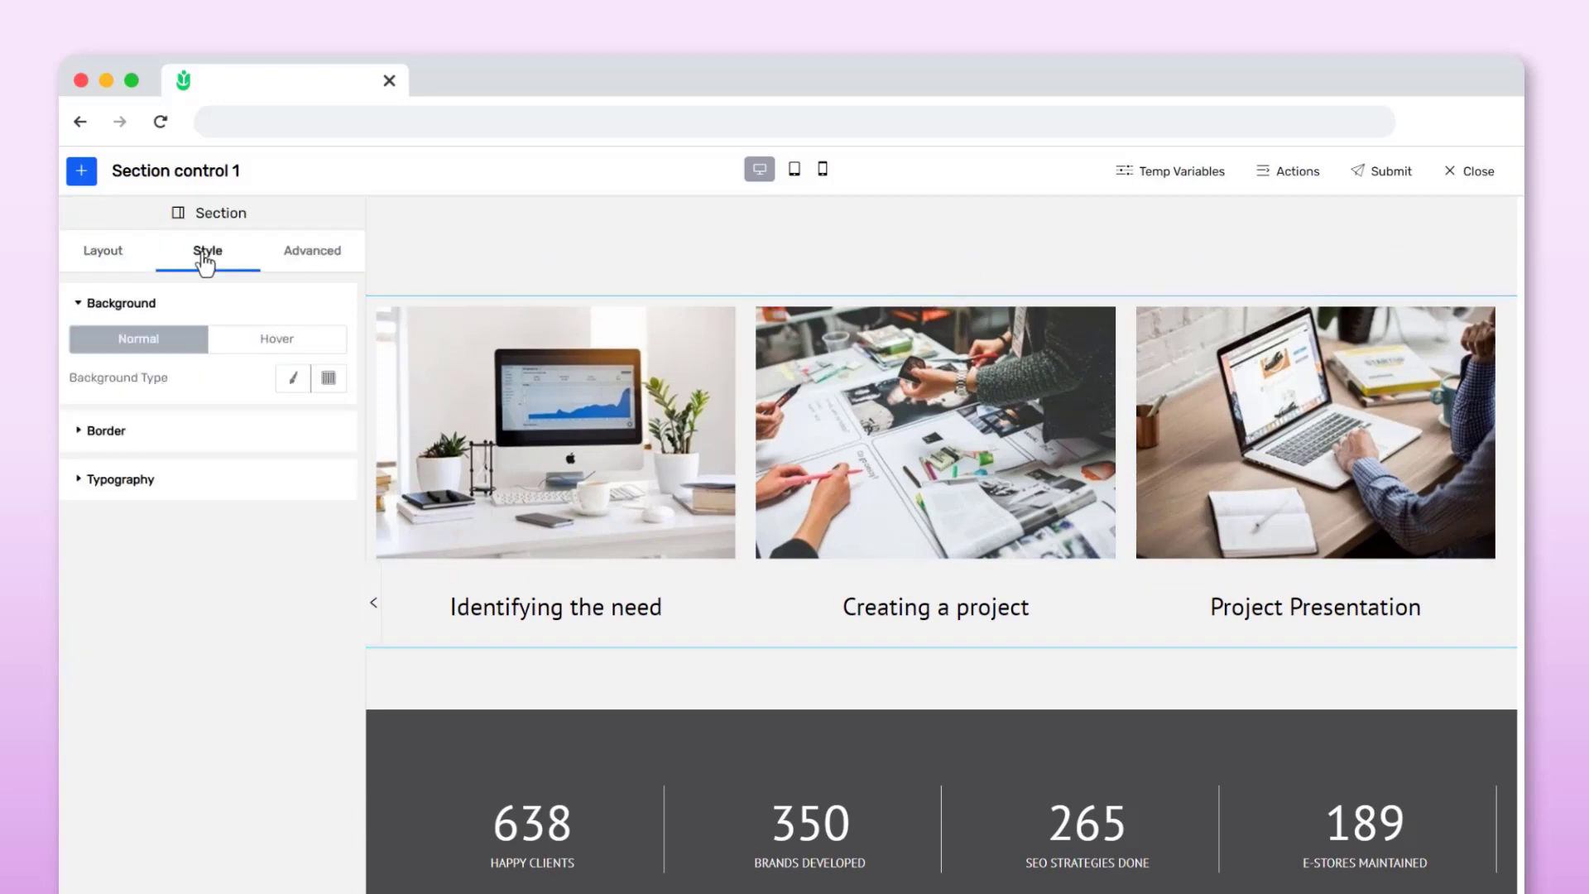
click(295, 381)
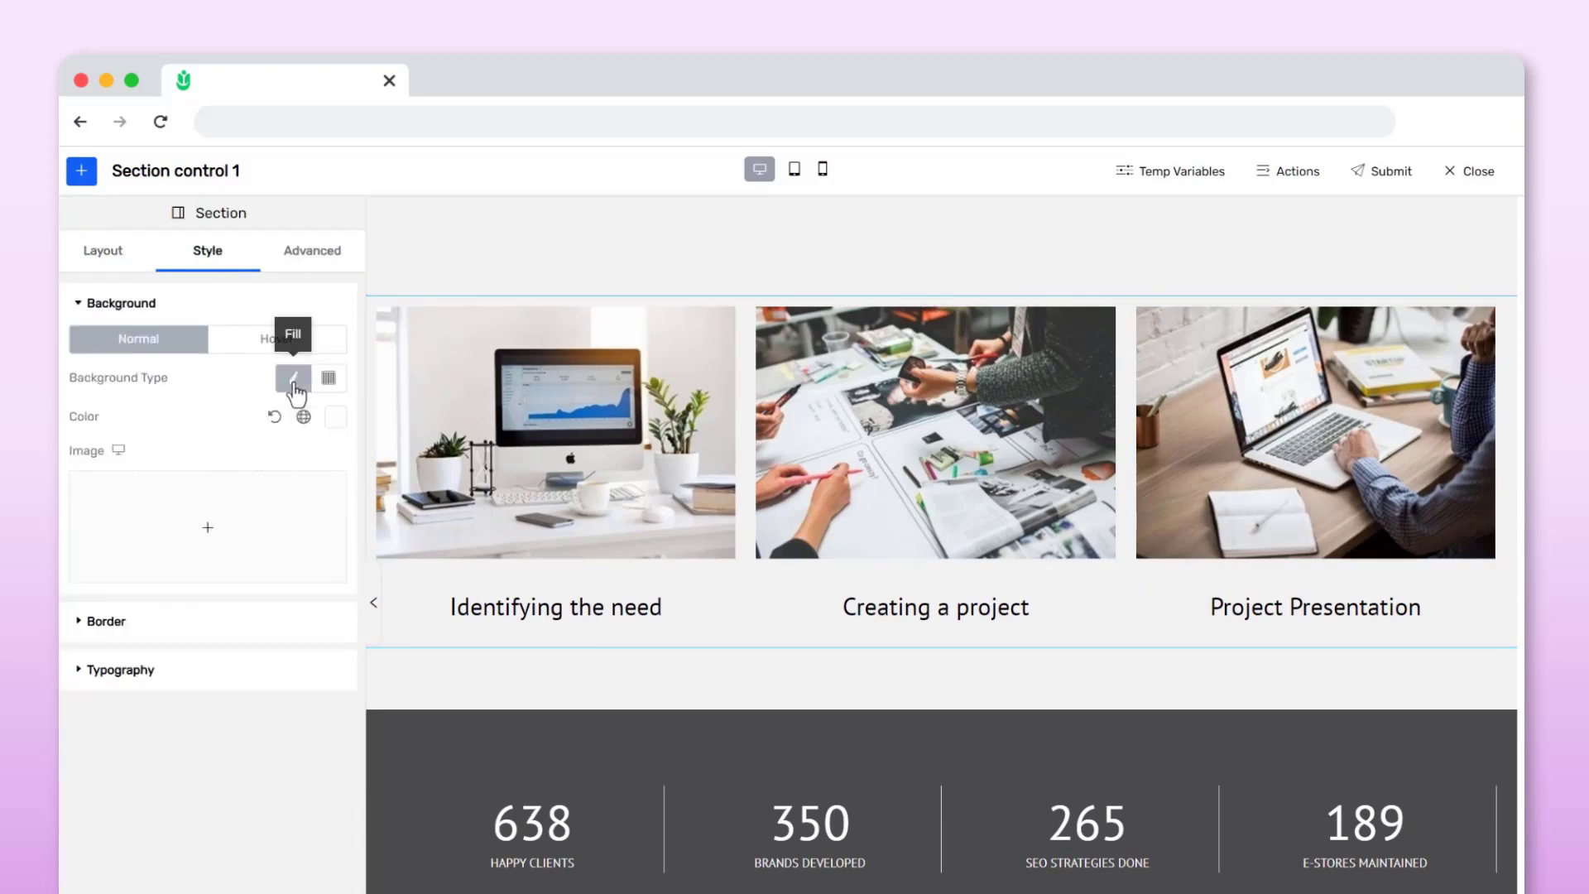
click(335, 418)
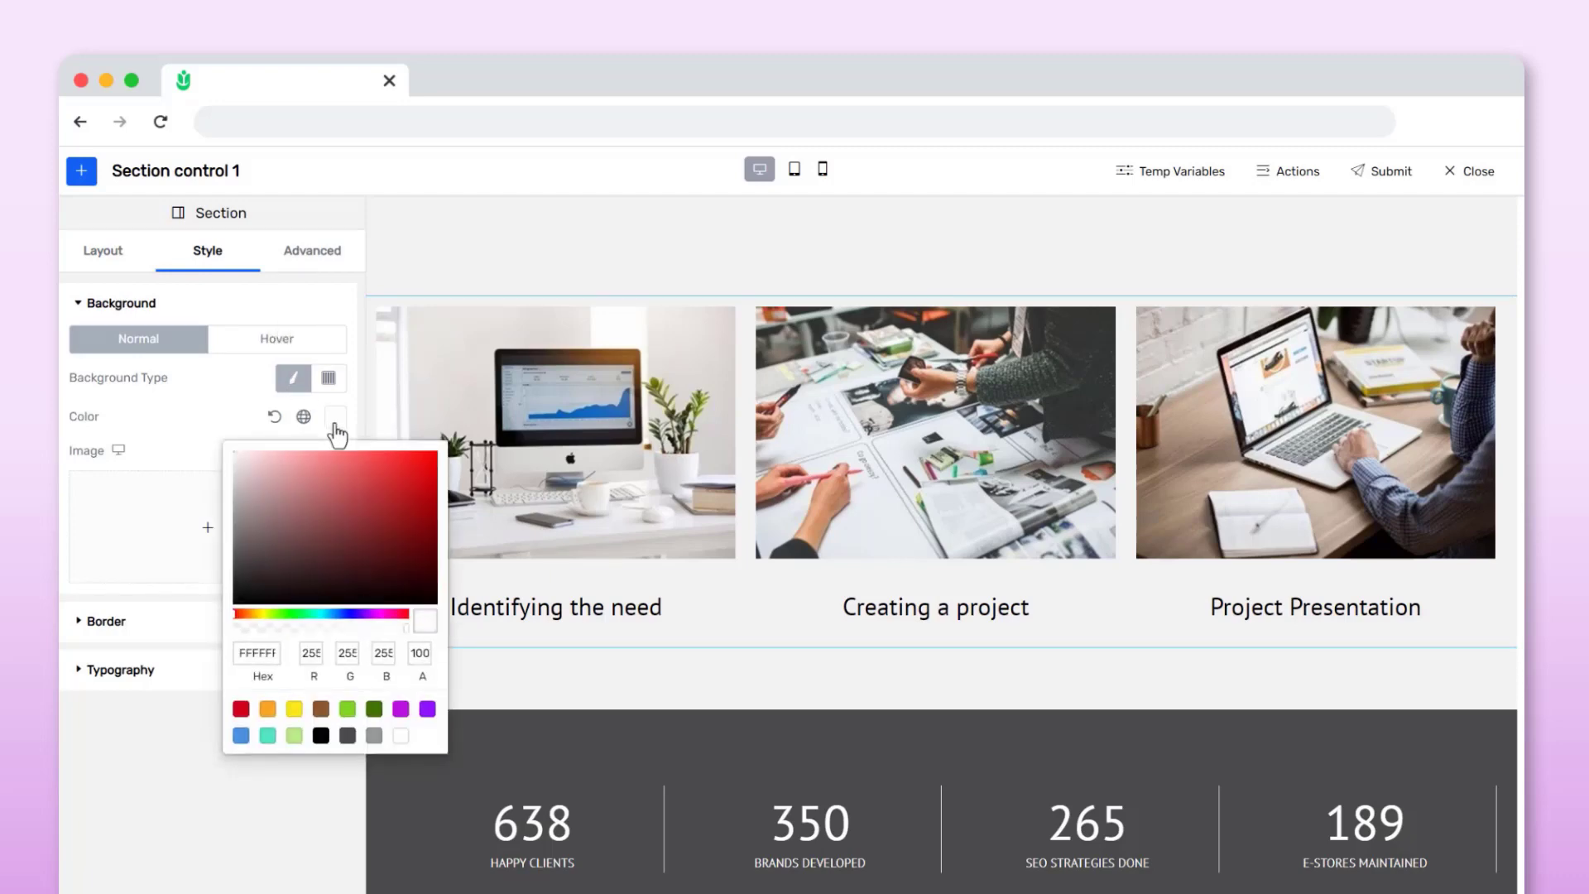
click(240, 735)
click(311, 628)
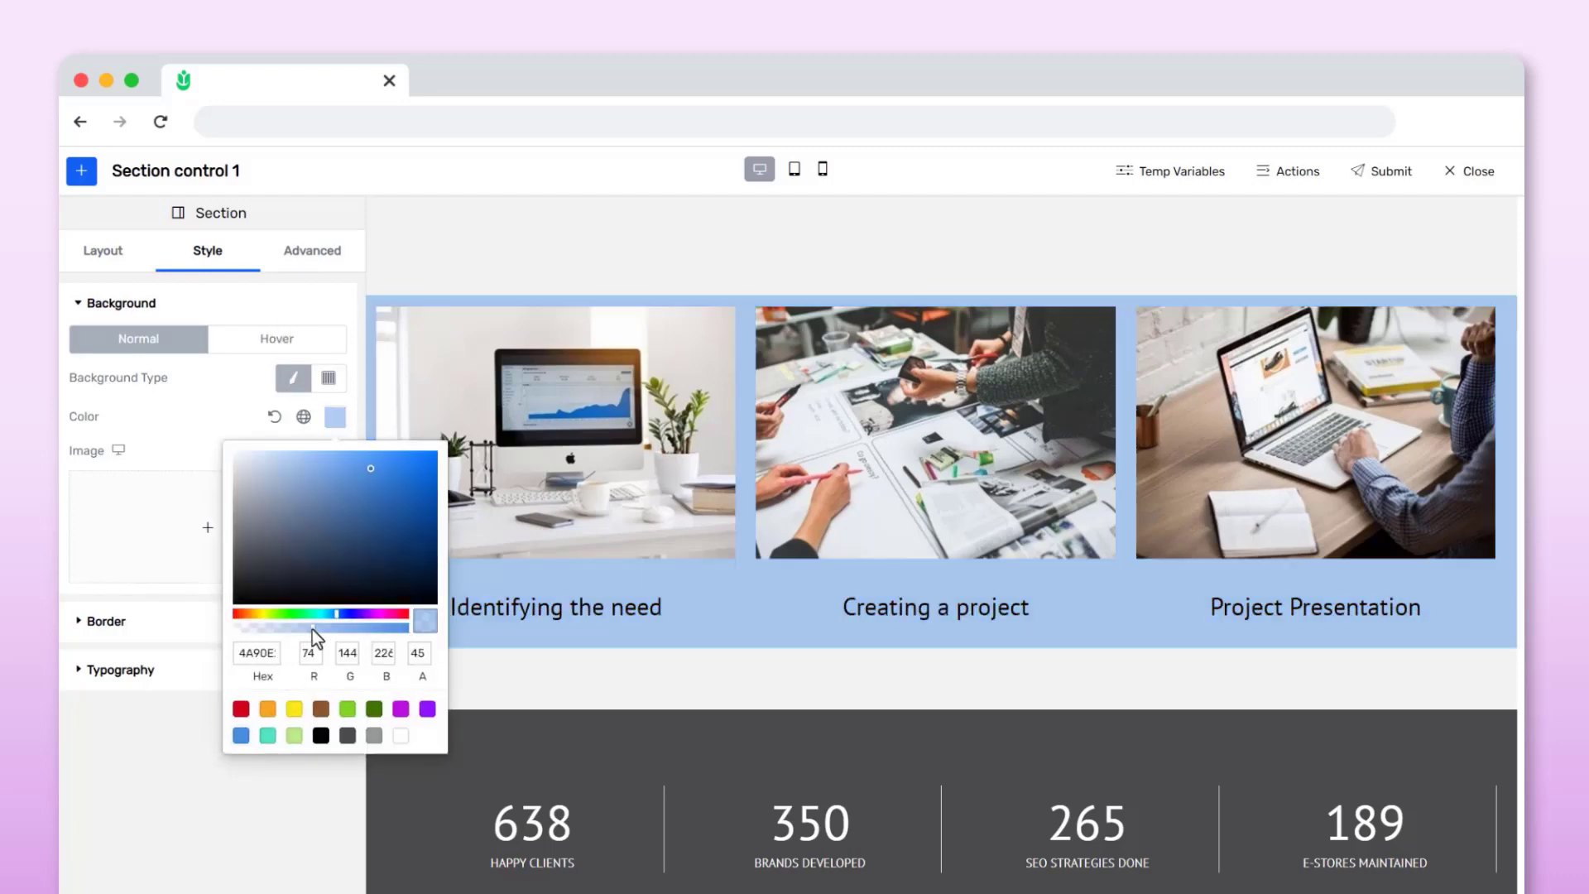
click(196, 451)
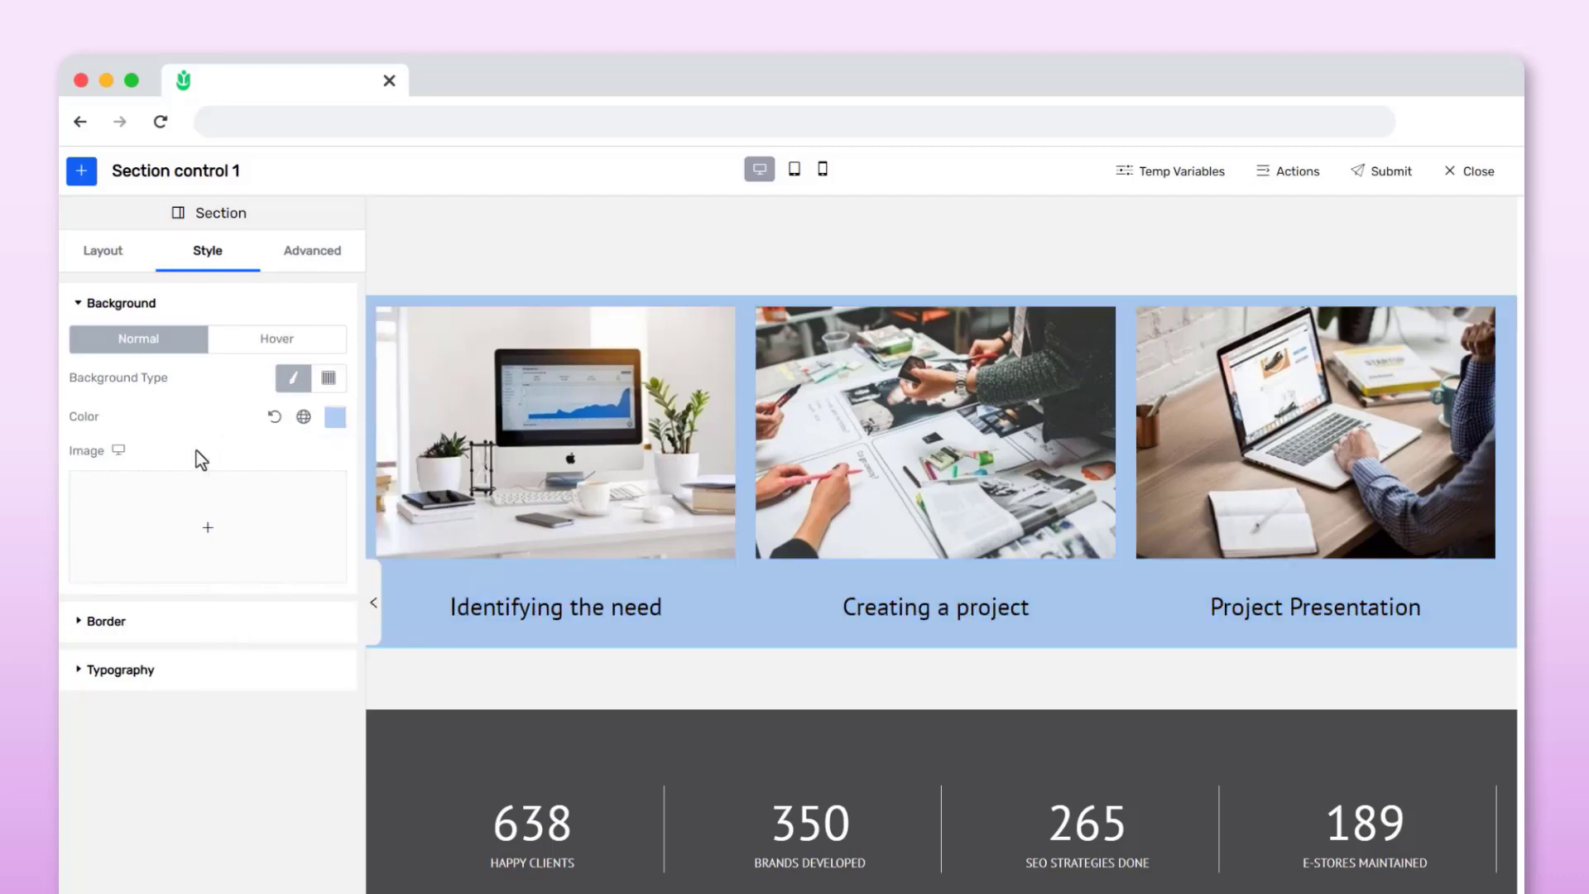
Set the section's content width to Fixed at 1300
click(104, 256)
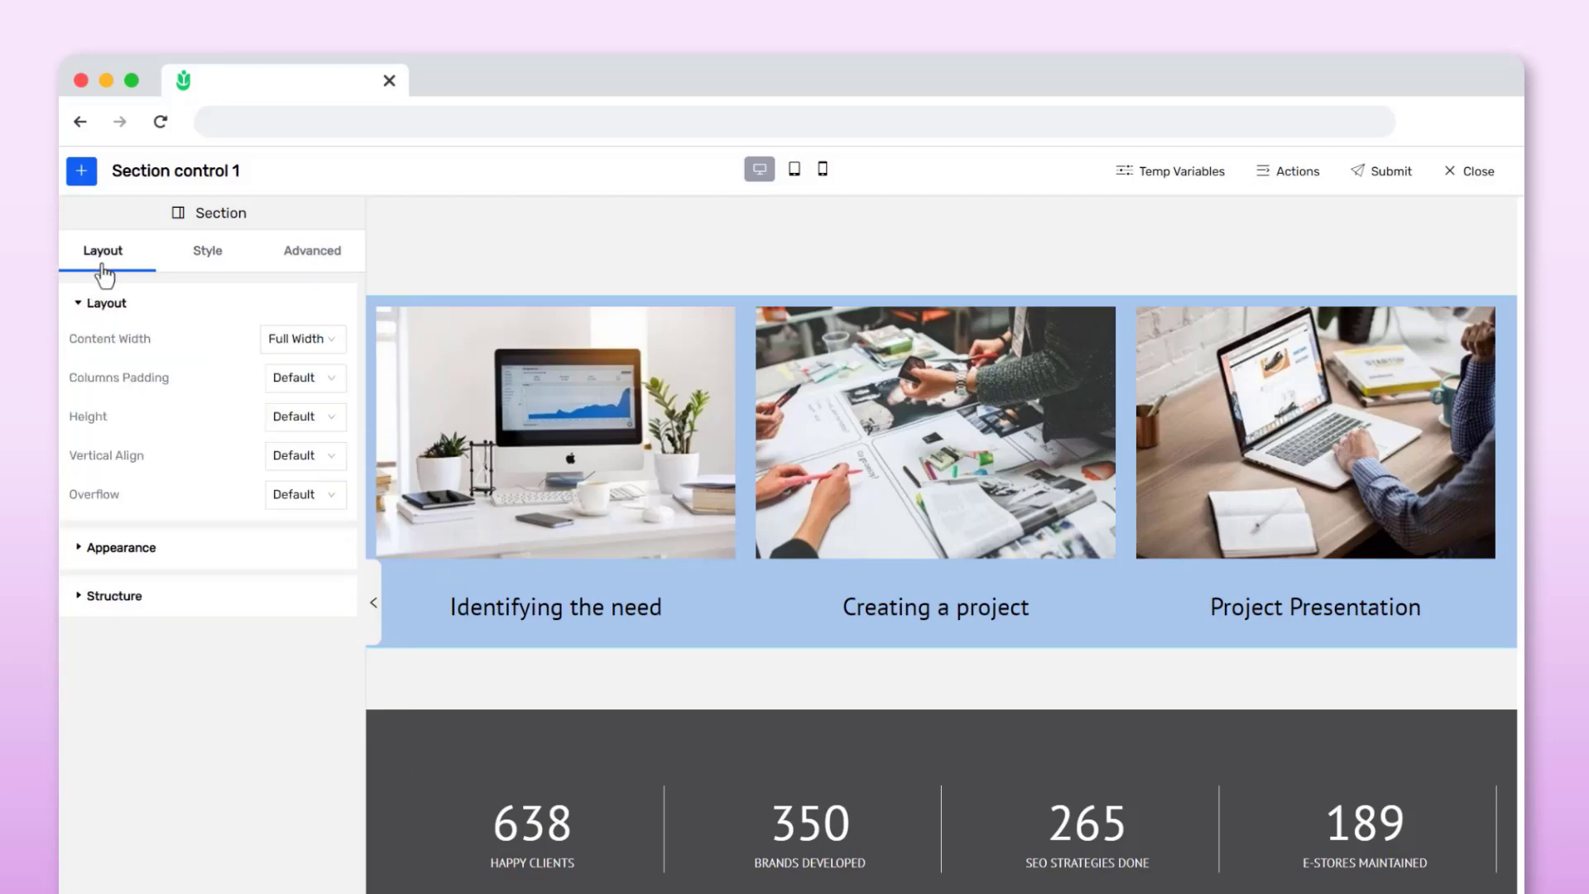
click(327, 345)
click(301, 373)
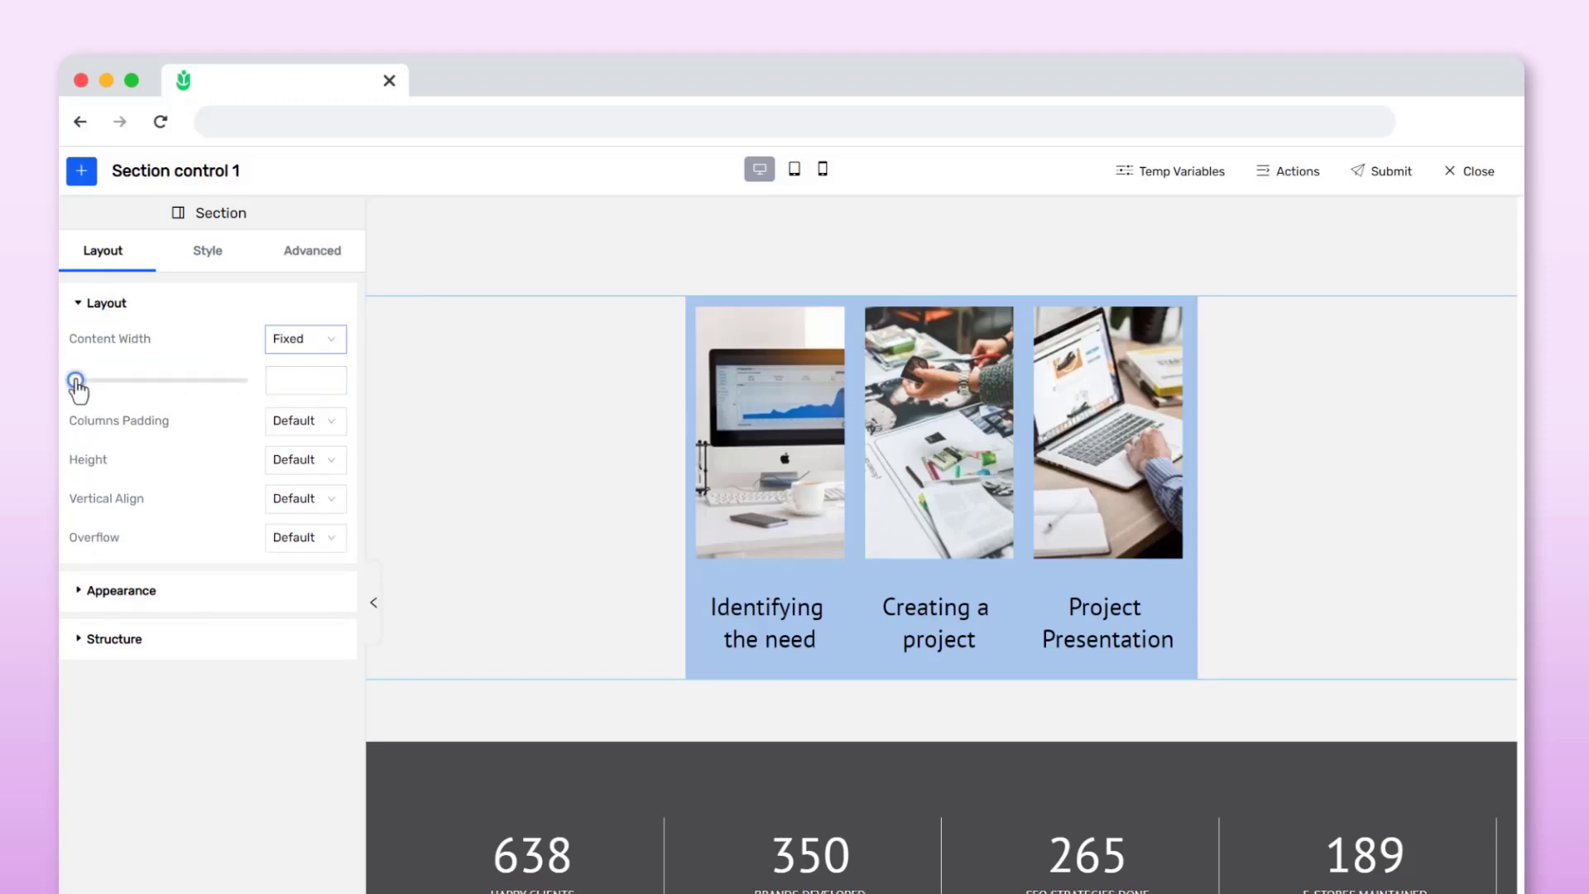
drag(76, 380, 111, 392)
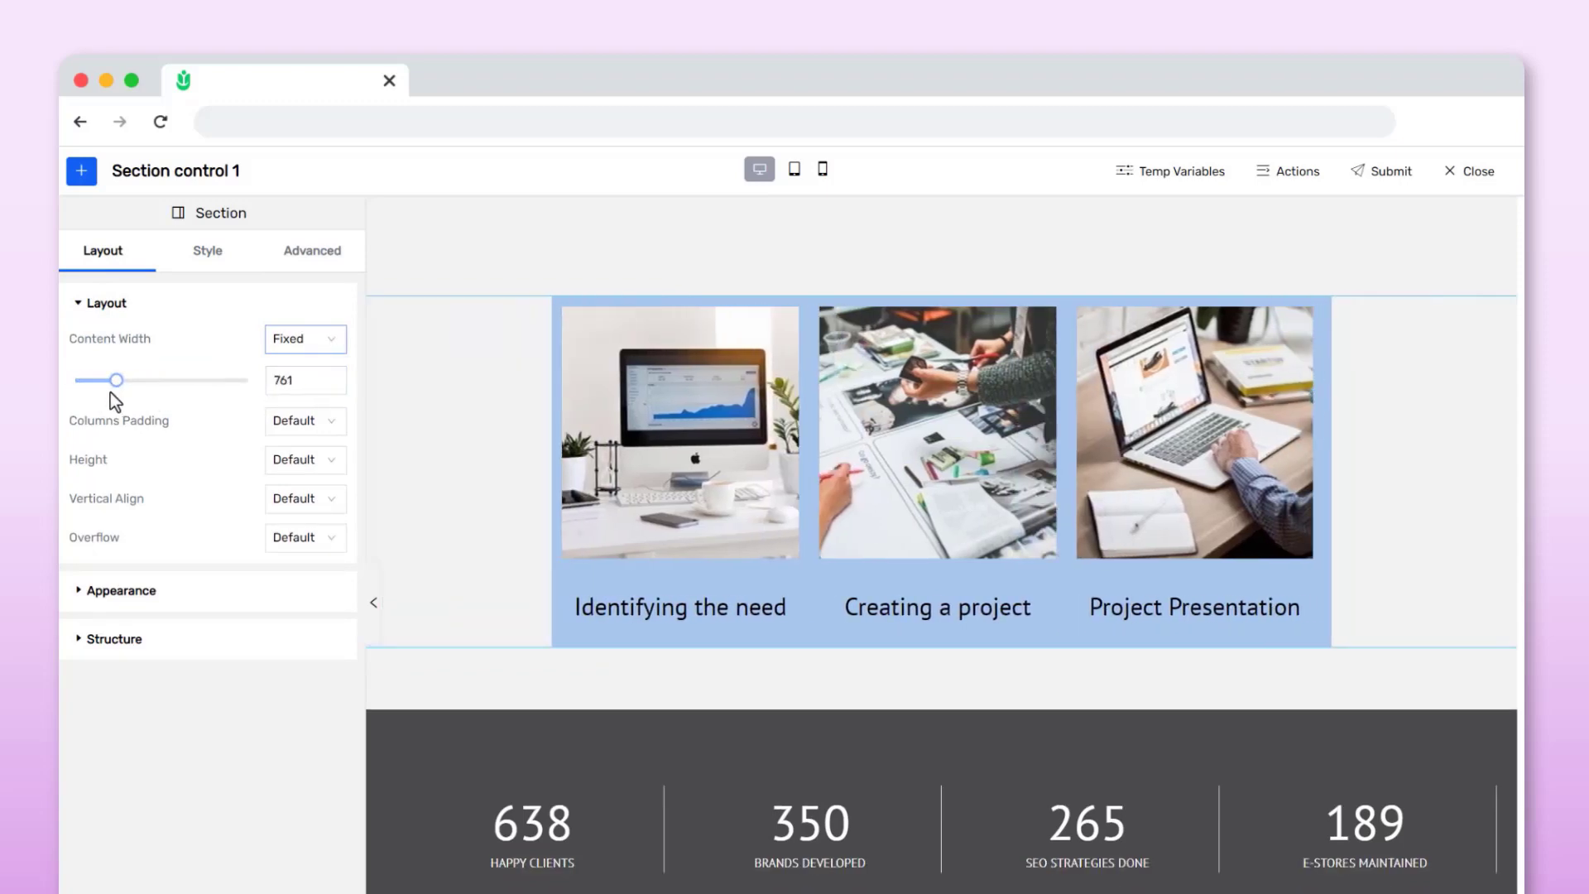
drag(302, 379, 250, 379)
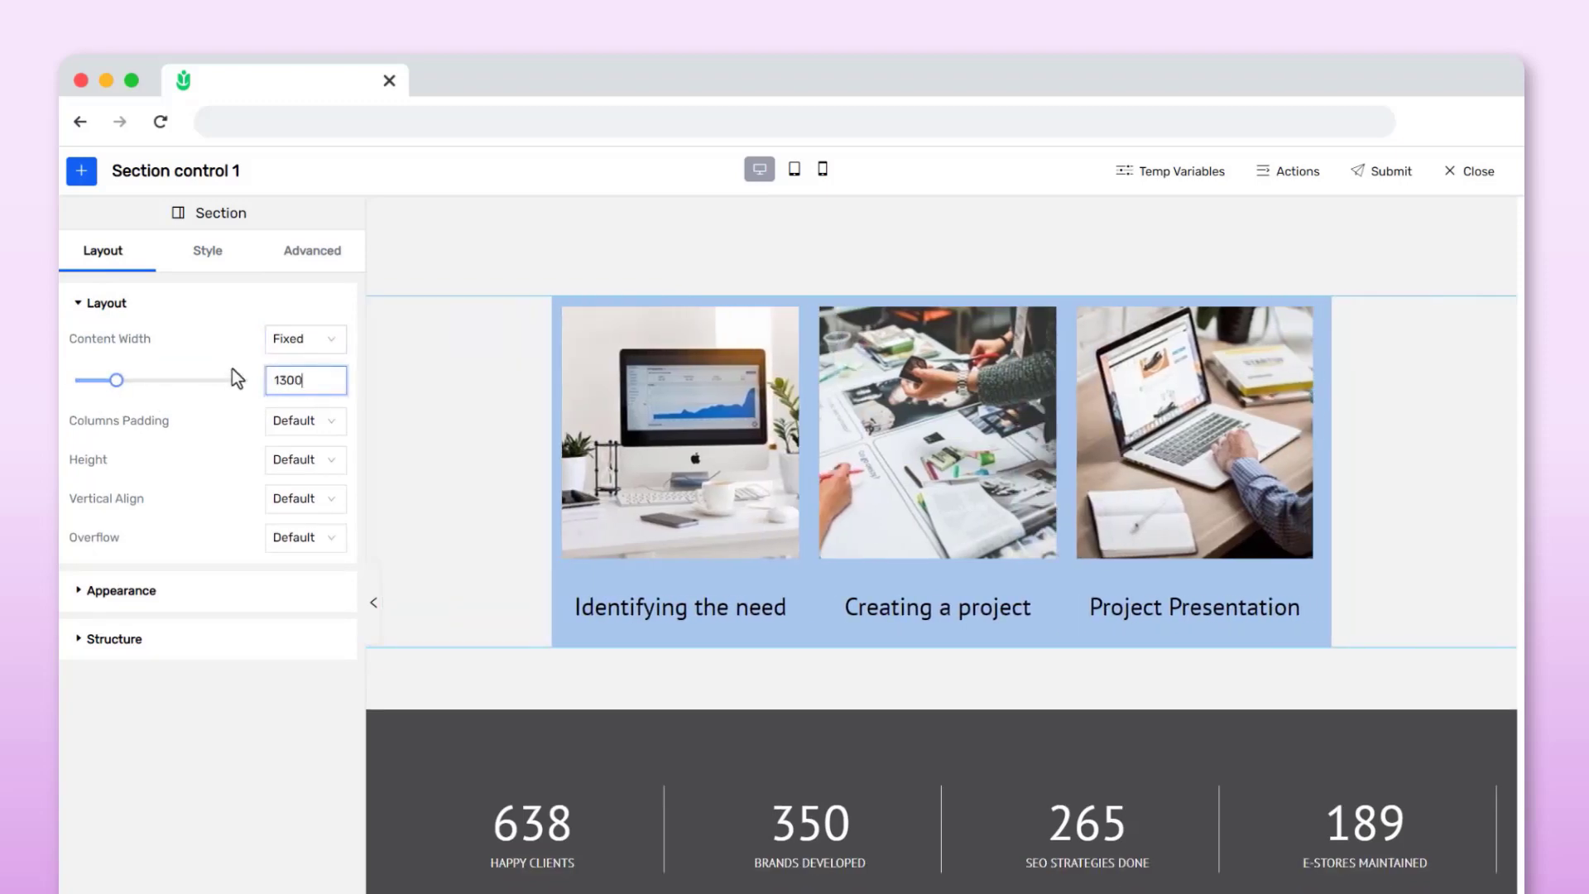
click(187, 342)
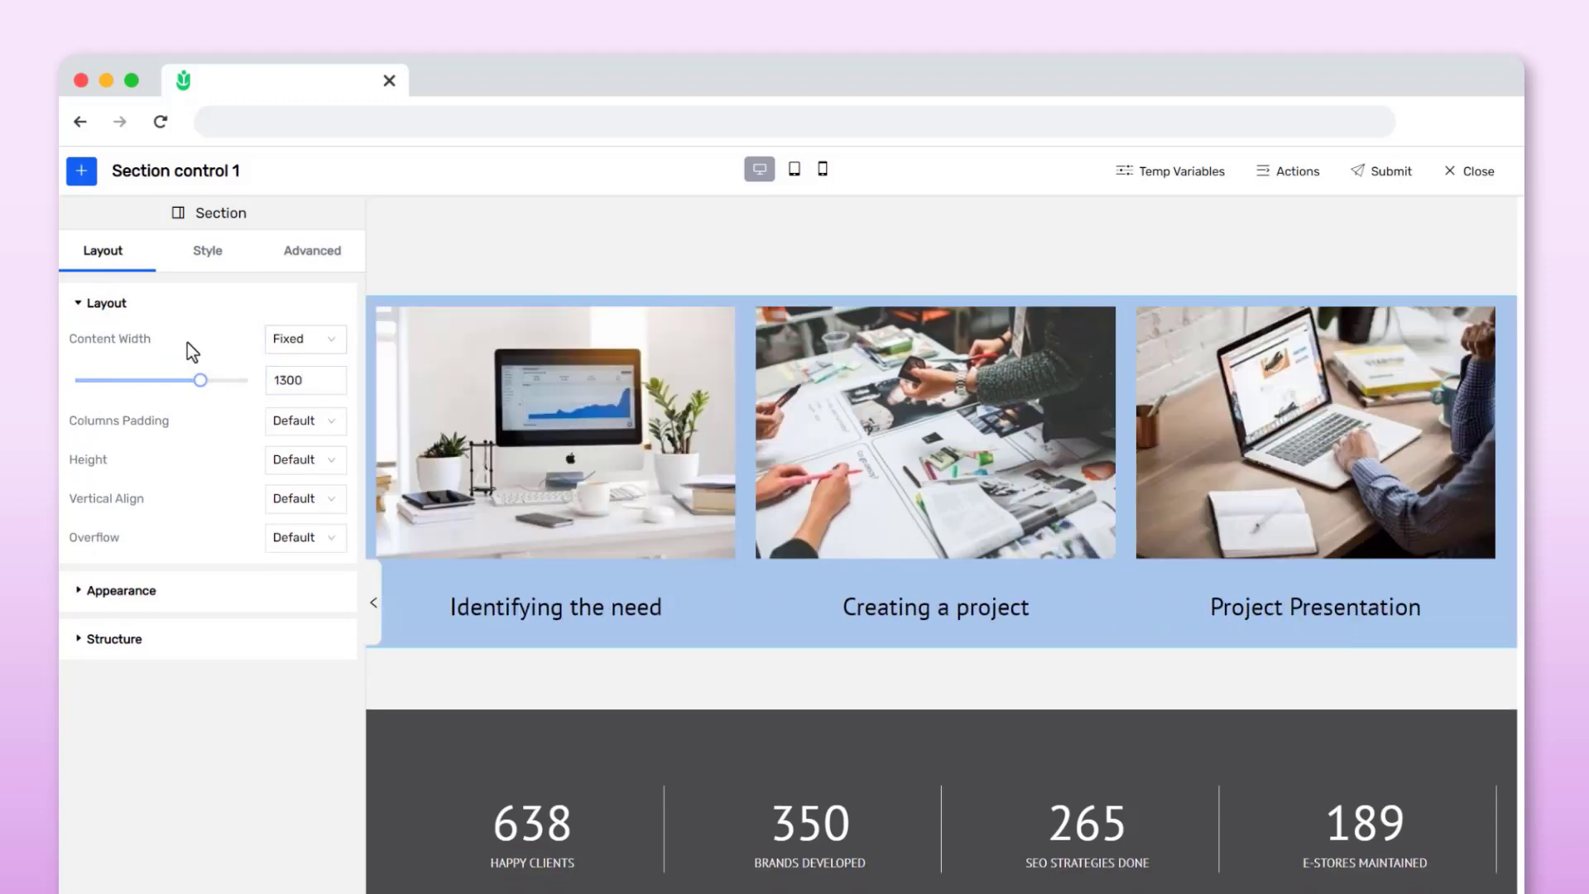
Try the No Gap, Extend and Wide column padding options on the section
click(324, 423)
click(300, 487)
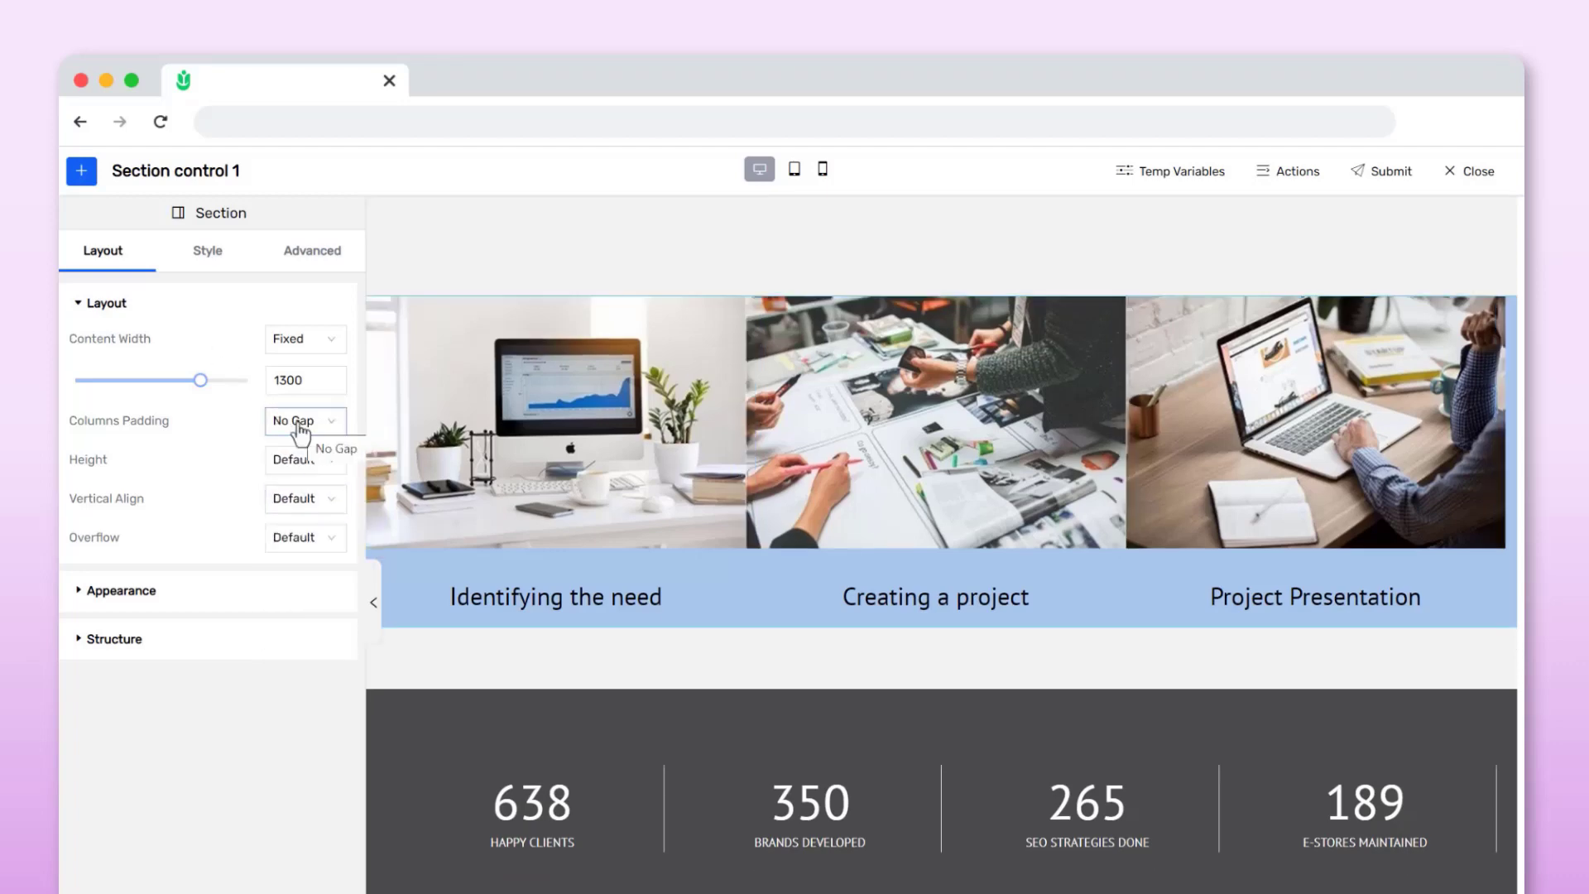
click(301, 424)
click(297, 513)
click(293, 426)
click(293, 543)
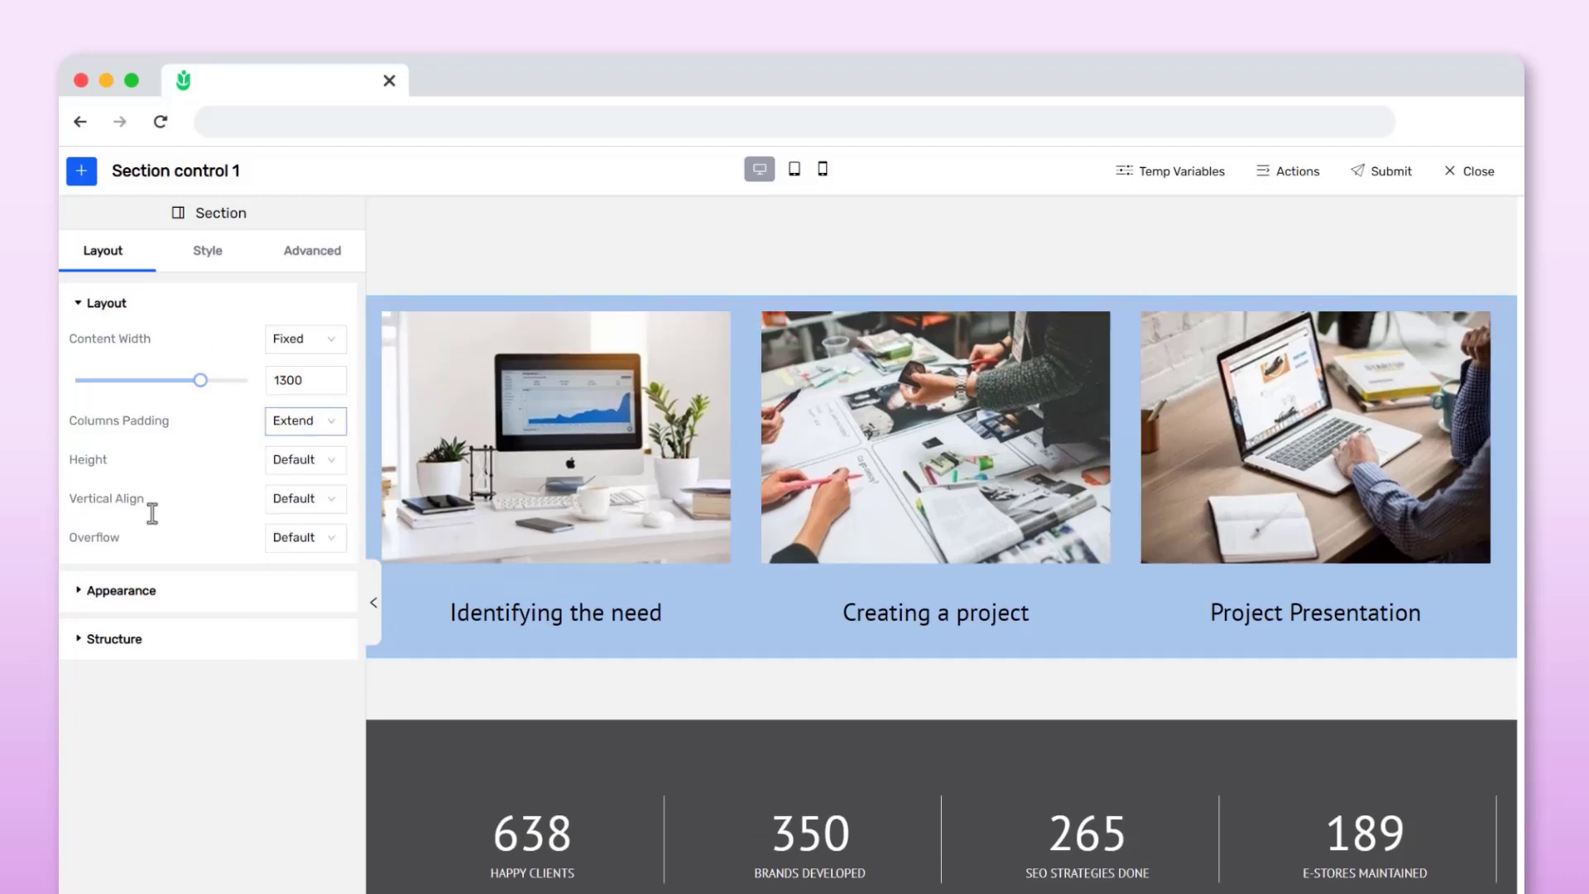
click(302, 422)
click(286, 581)
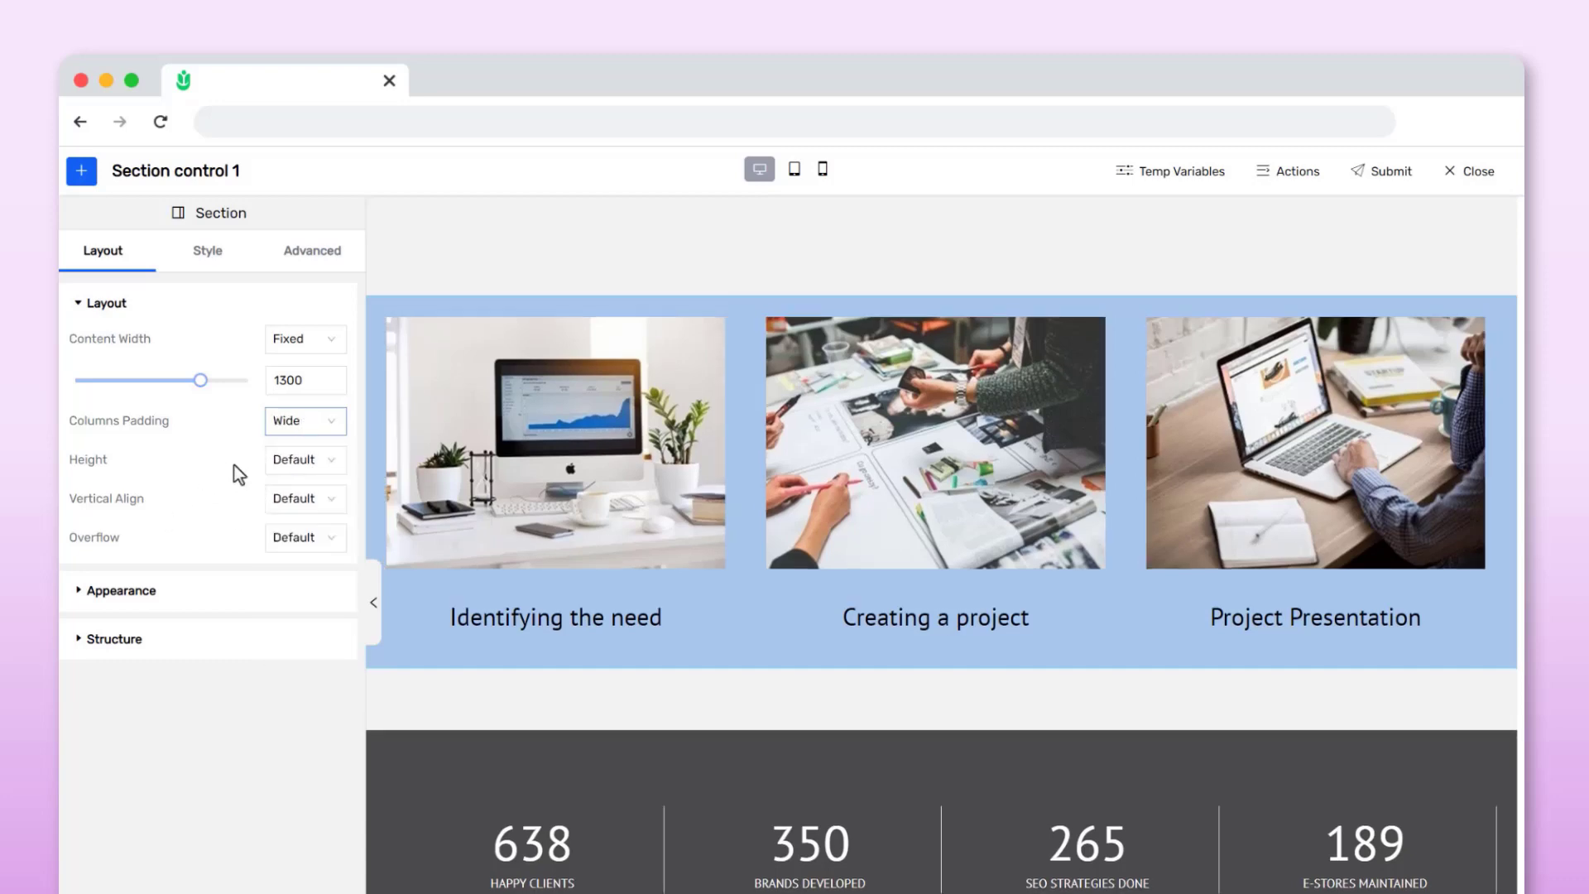
Try Wider and a Custom 56 column padding, then reset the column padding to Default
click(300, 424)
click(287, 613)
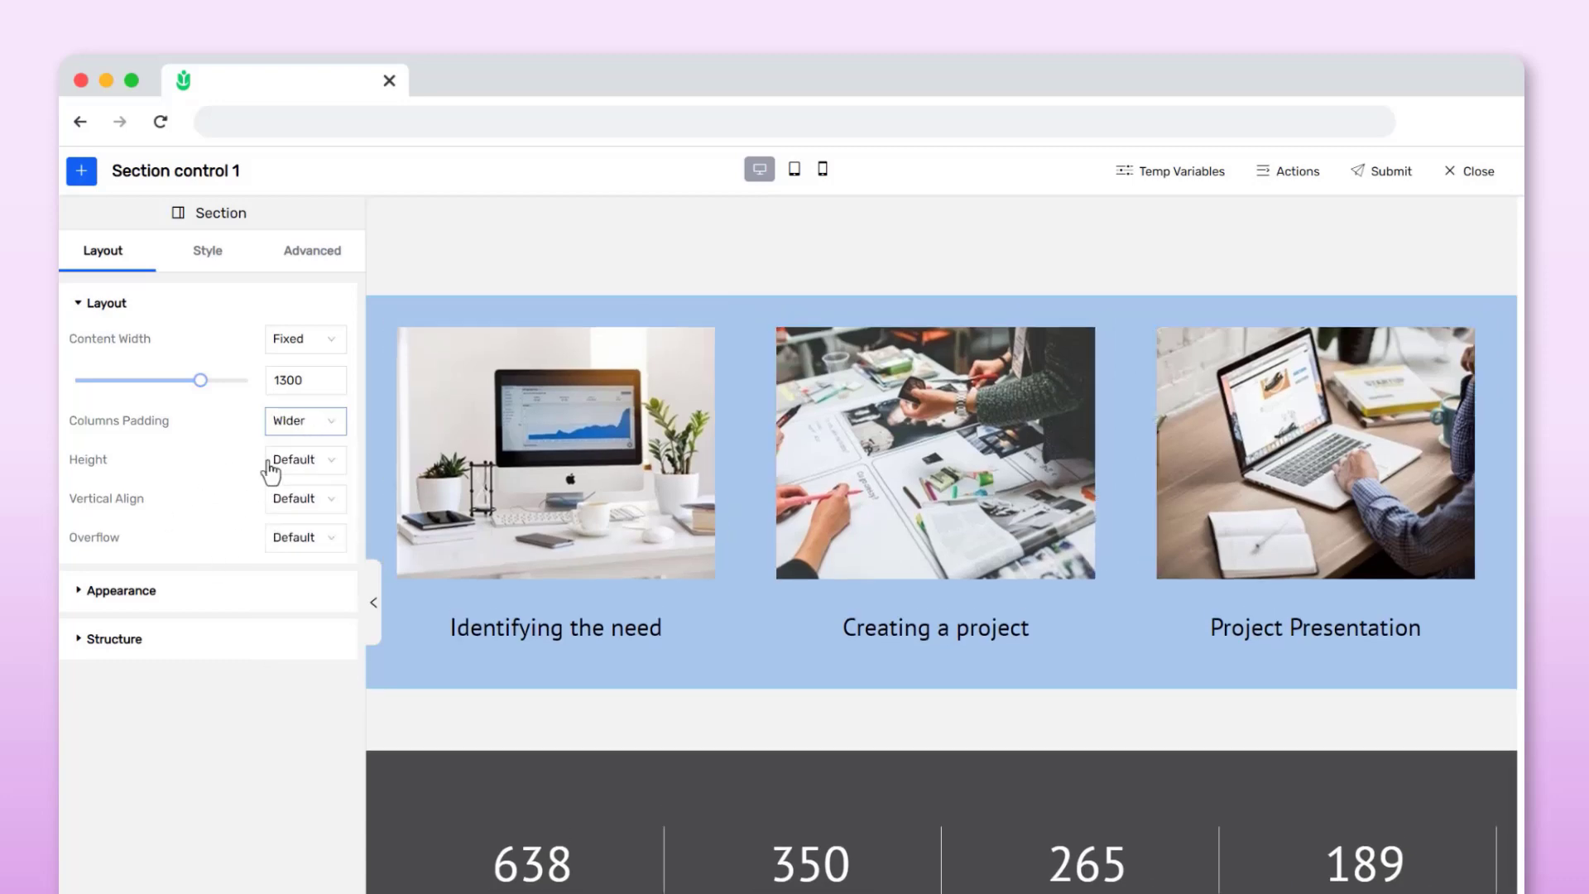
click(291, 423)
click(290, 645)
mouse_move(75, 492)
mouse_down()
mouse_move(118, 508)
mouse_move(96, 512)
mouse_up()
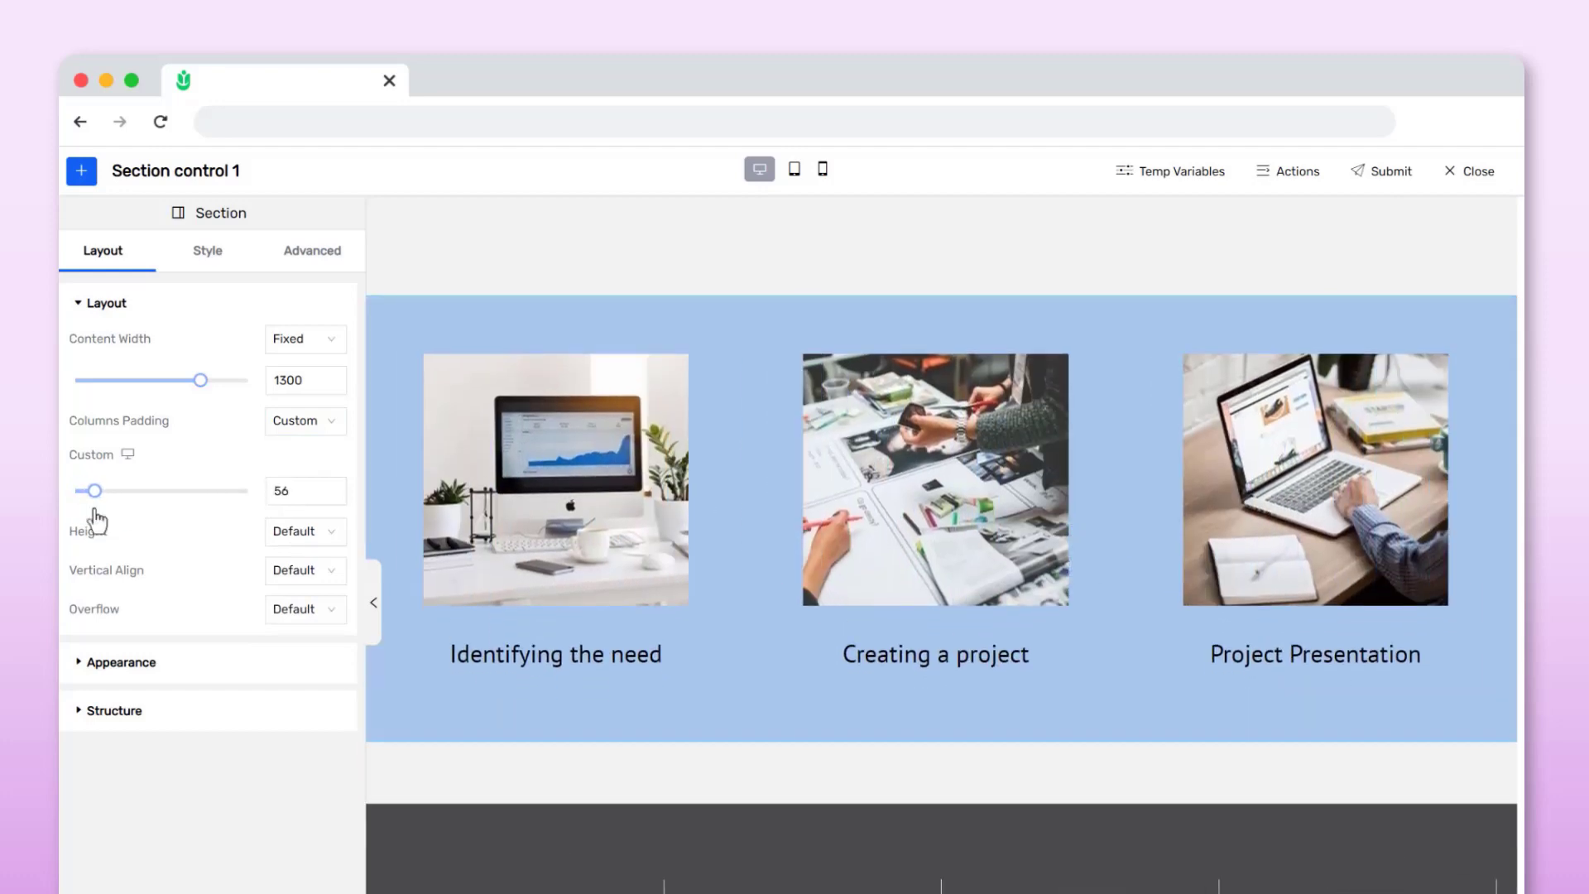
click(306, 422)
click(290, 453)
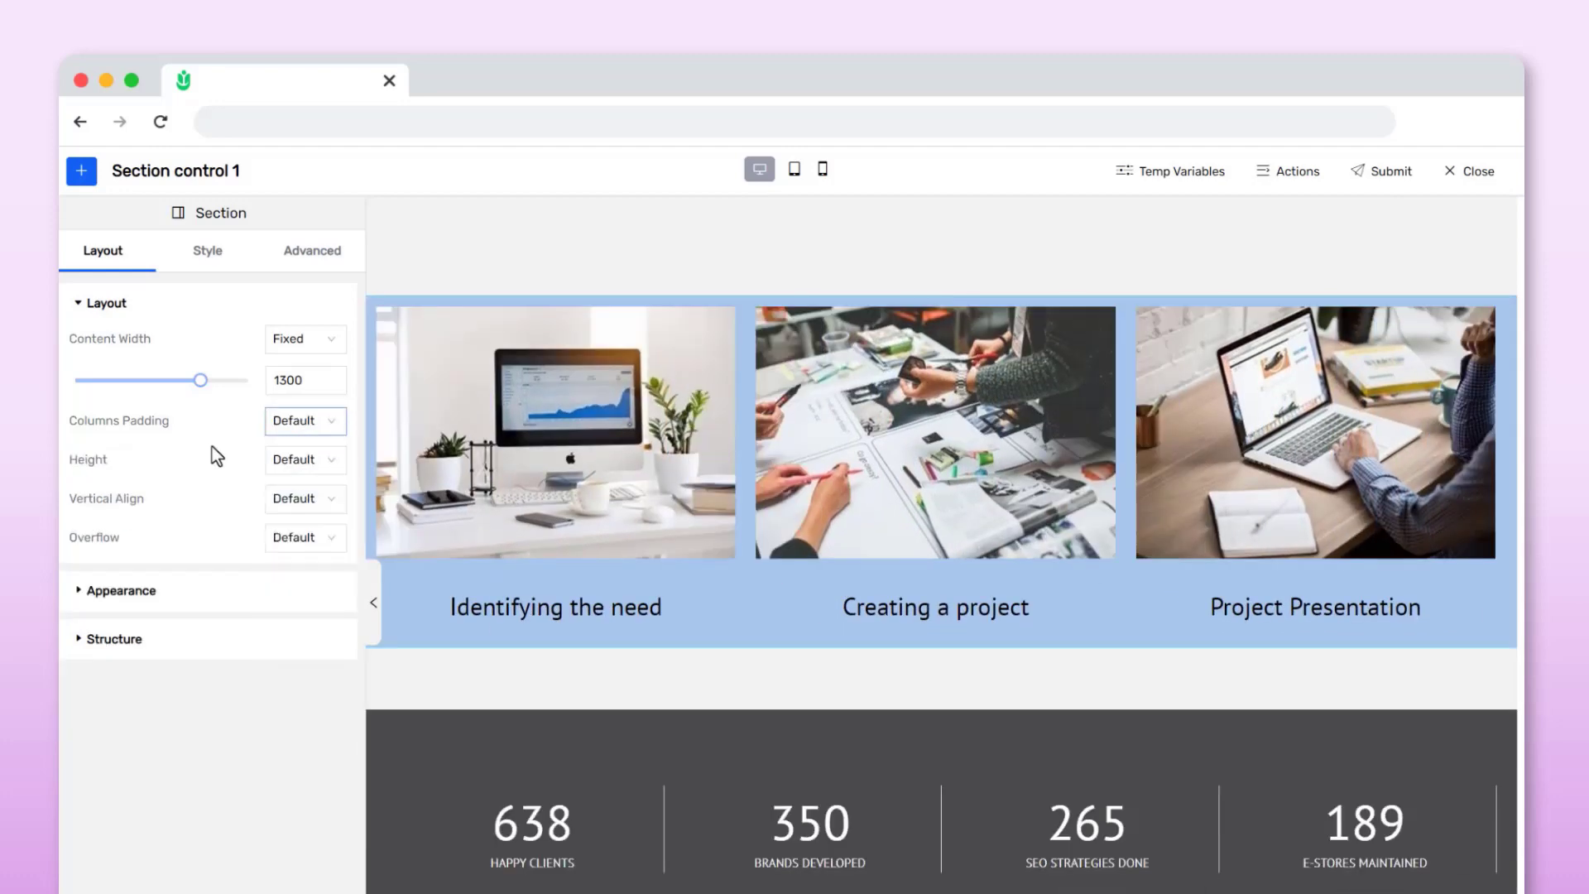
Set the section's height to Min Height with a value of 450
click(313, 460)
click(302, 522)
drag(102, 534, 154, 549)
drag(303, 533, 240, 538)
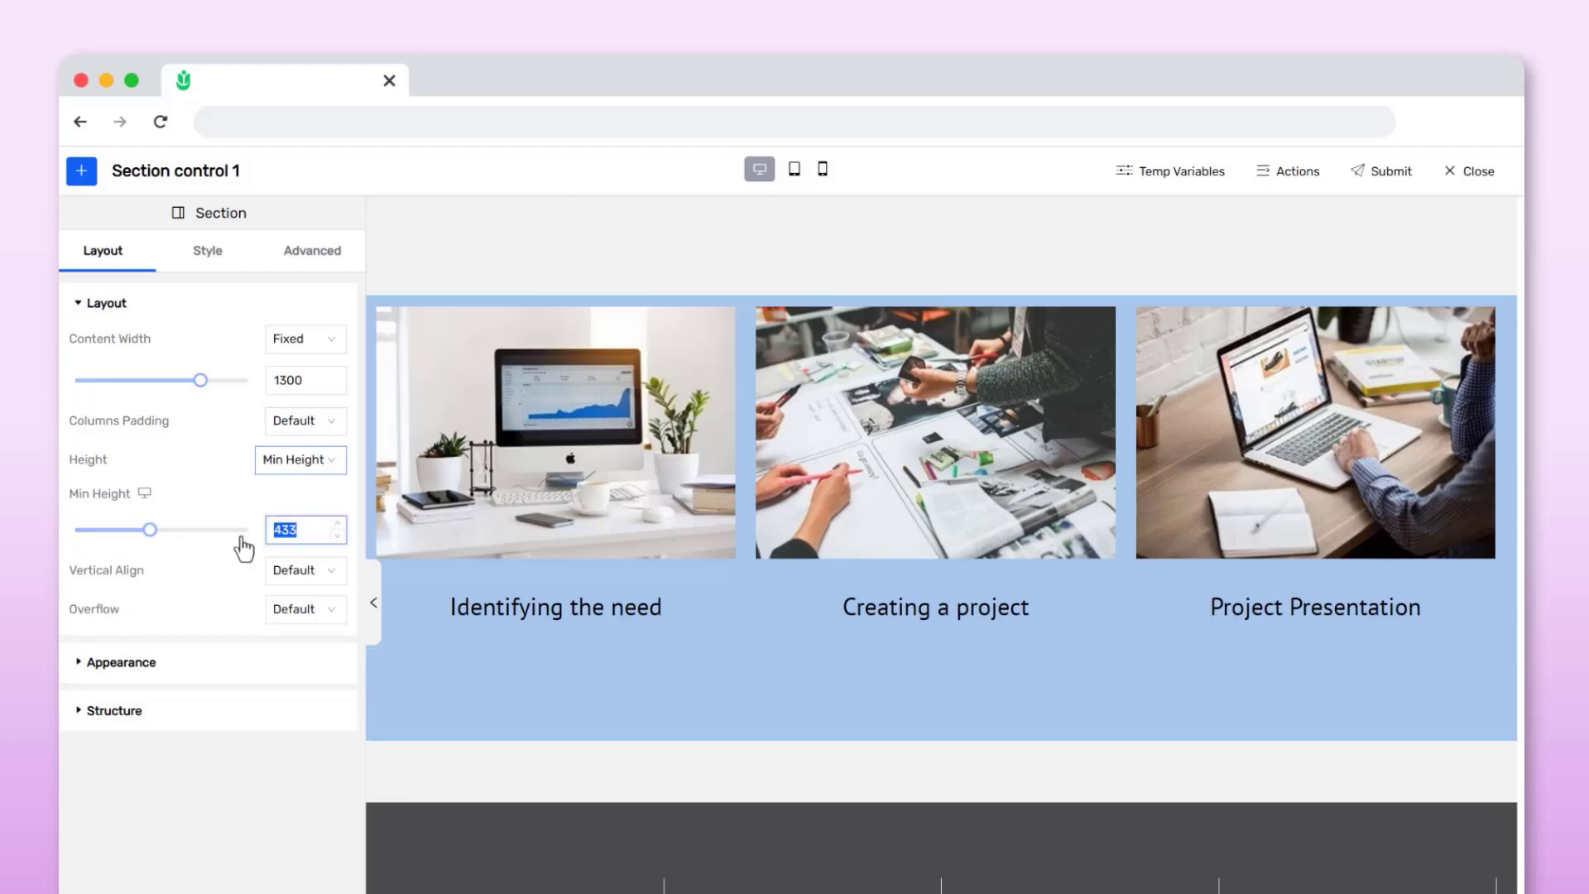
text(450)
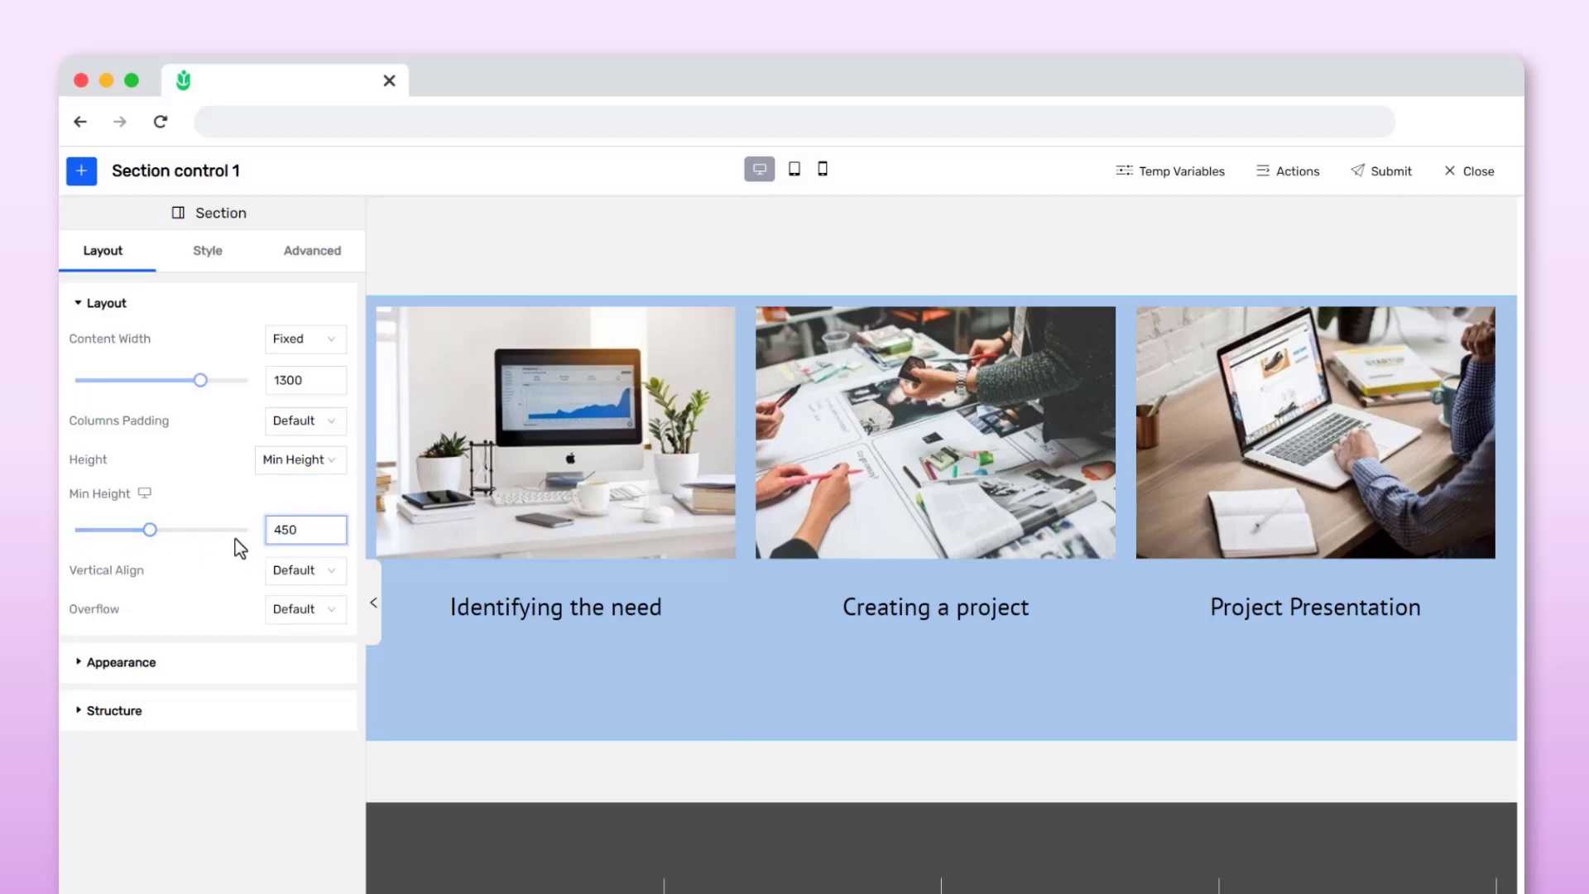
click(184, 583)
Try the Start, Center and End vertical alignment options for the section
click(300, 571)
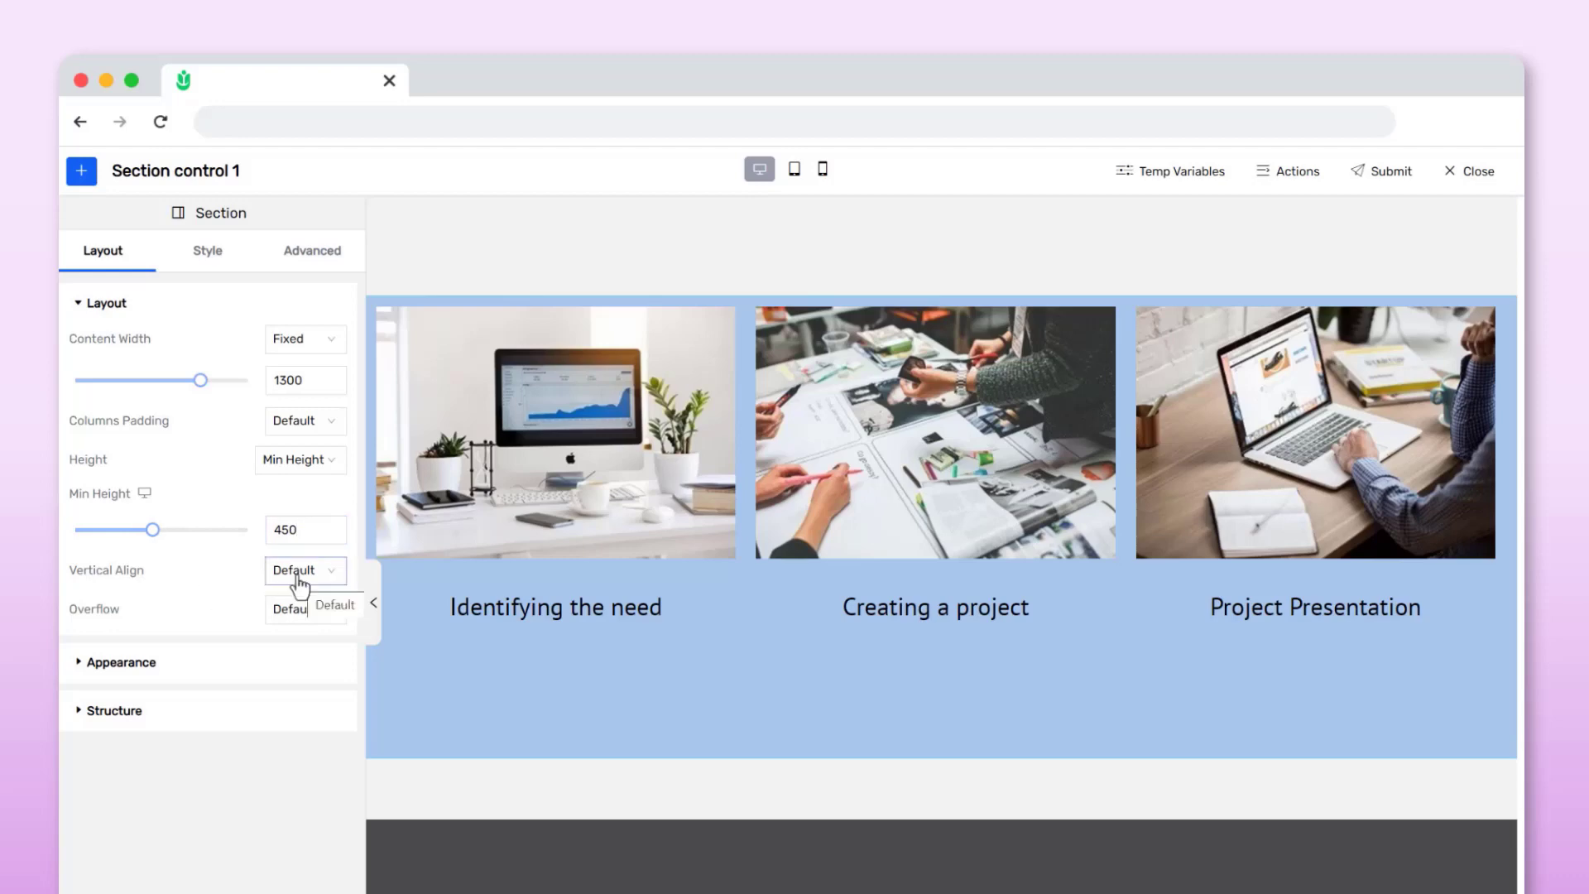
click(289, 637)
click(300, 573)
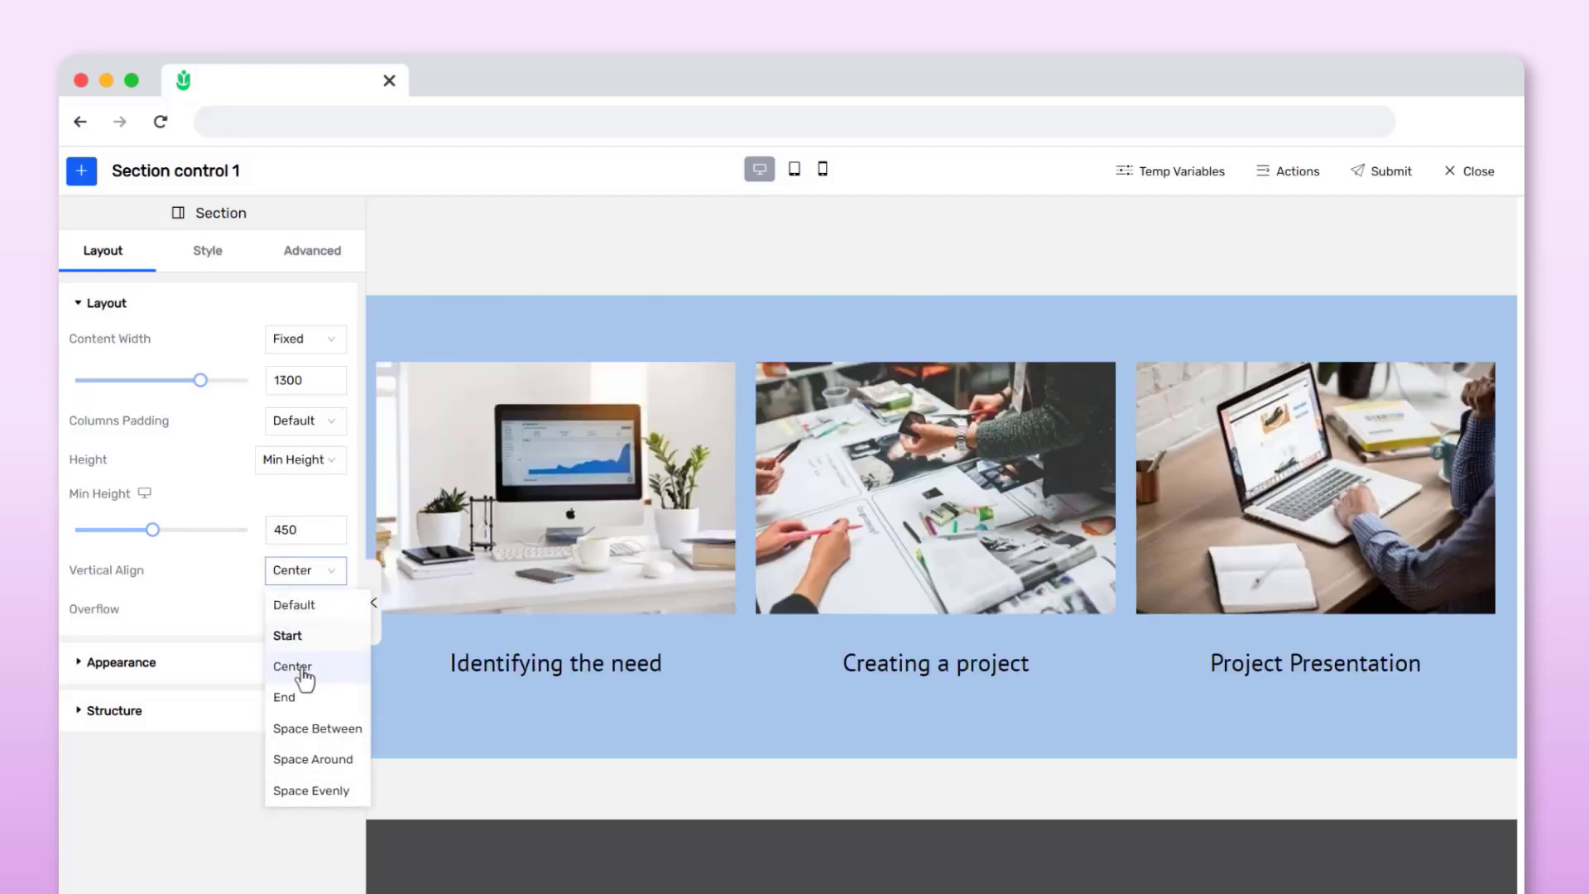
click(298, 669)
click(307, 577)
click(294, 702)
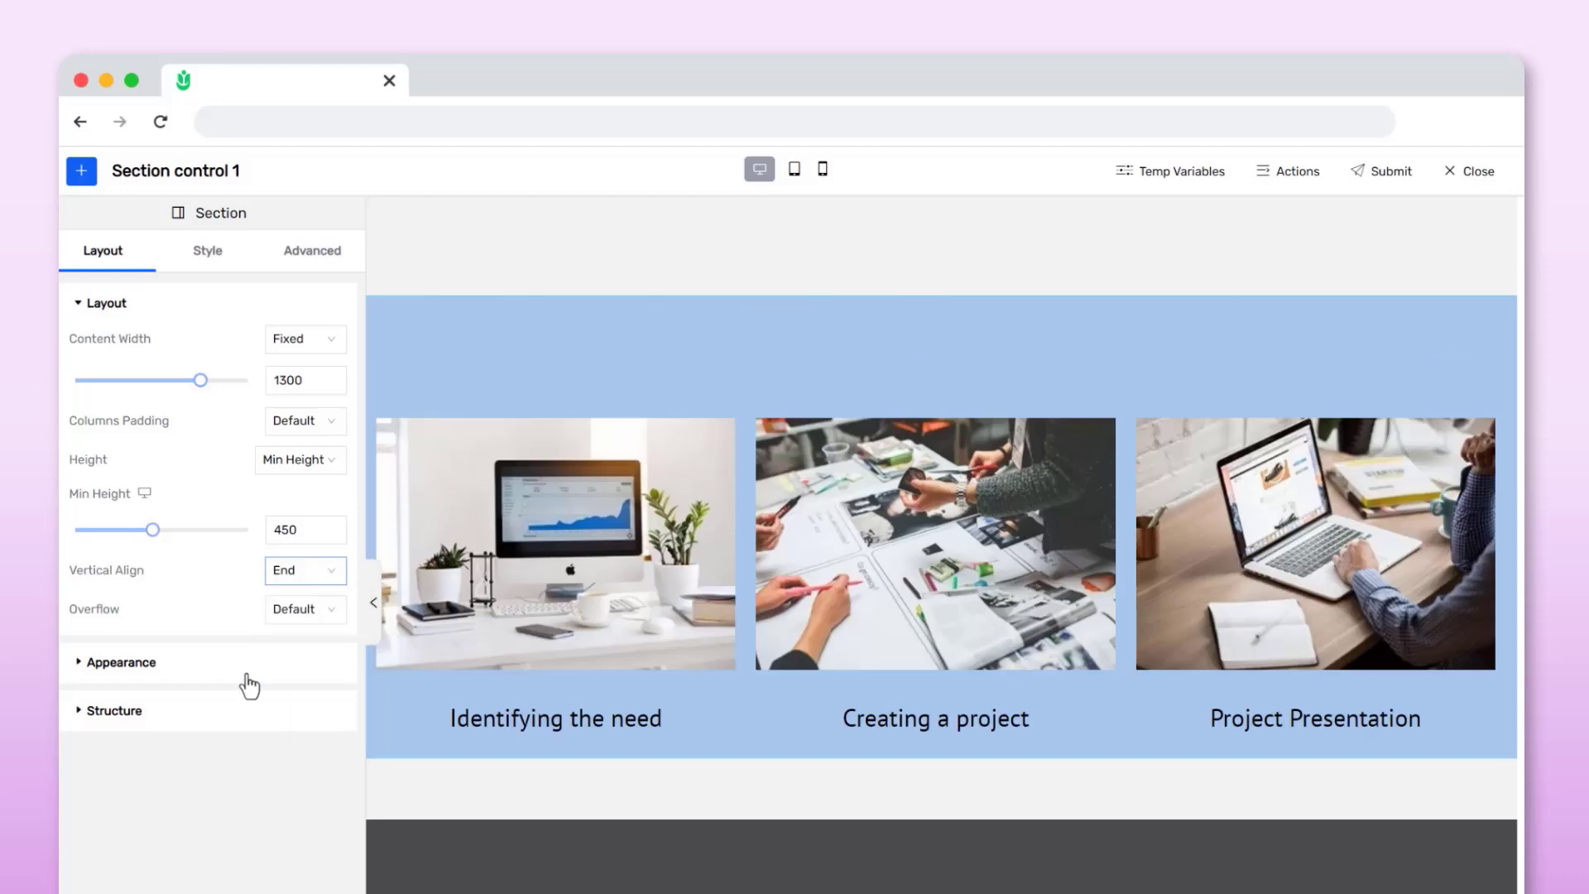
Try Space Between, Space Around and Space Evenly vertical alignment, then reset it to Default
click(289, 571)
click(291, 732)
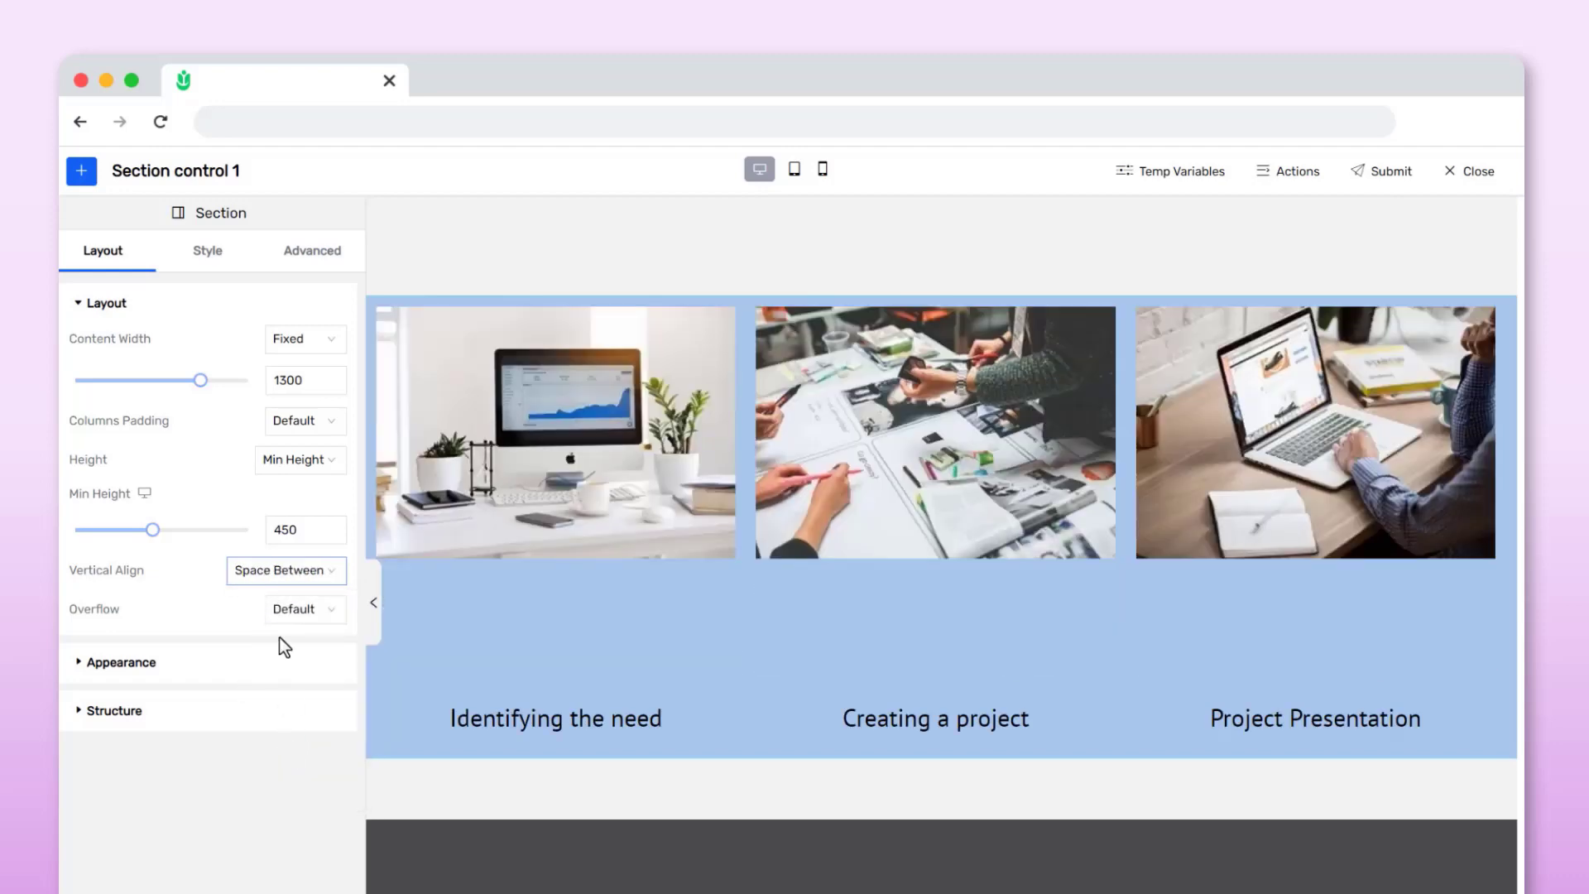
click(276, 580)
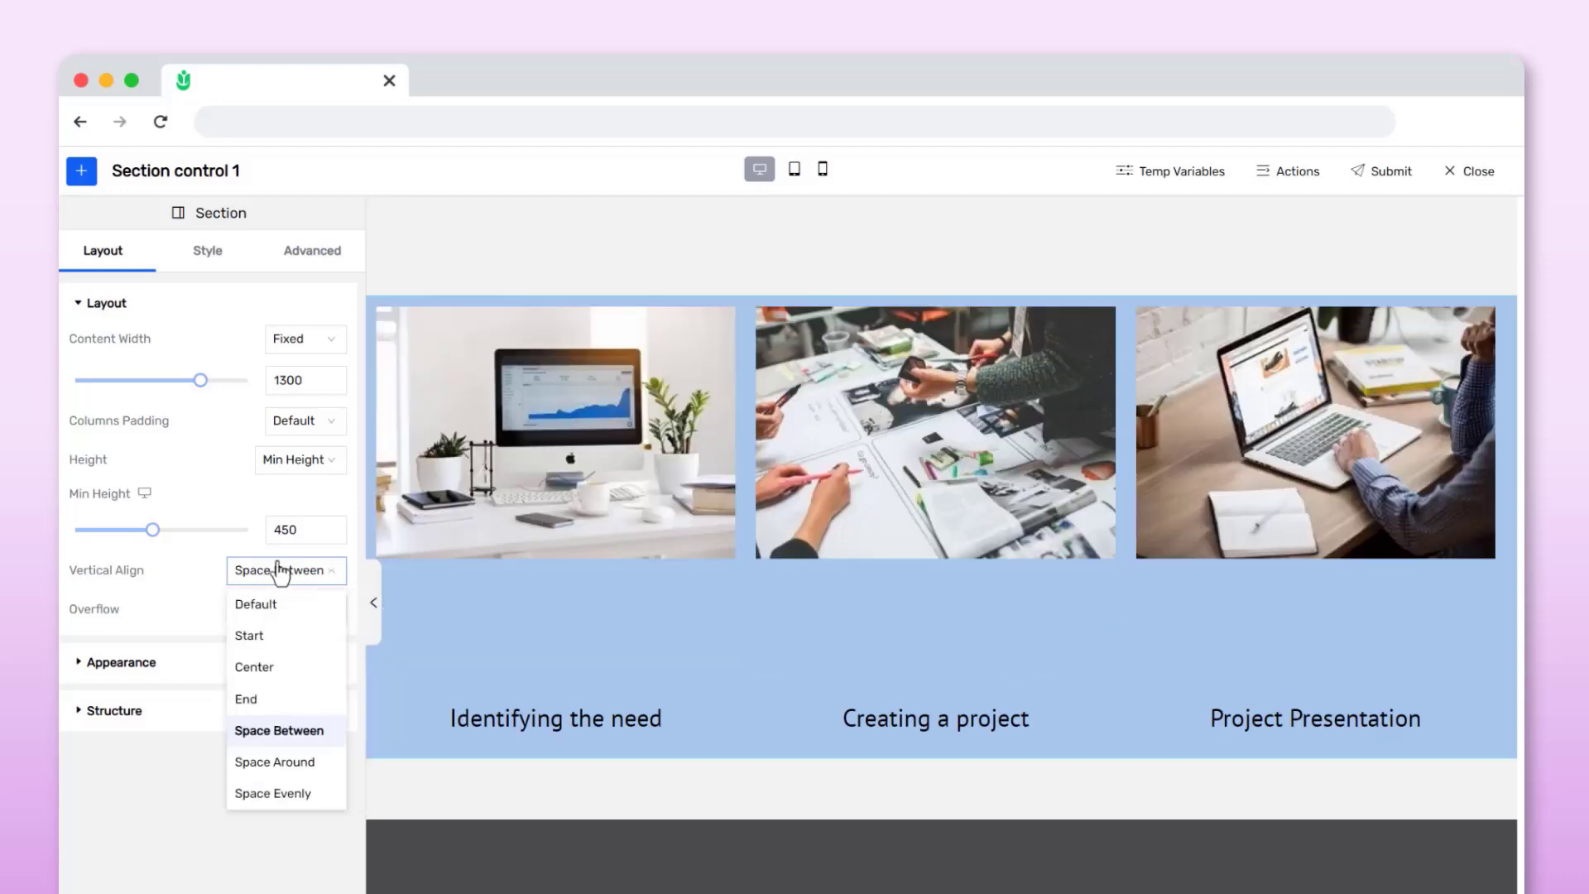
click(273, 760)
click(265, 572)
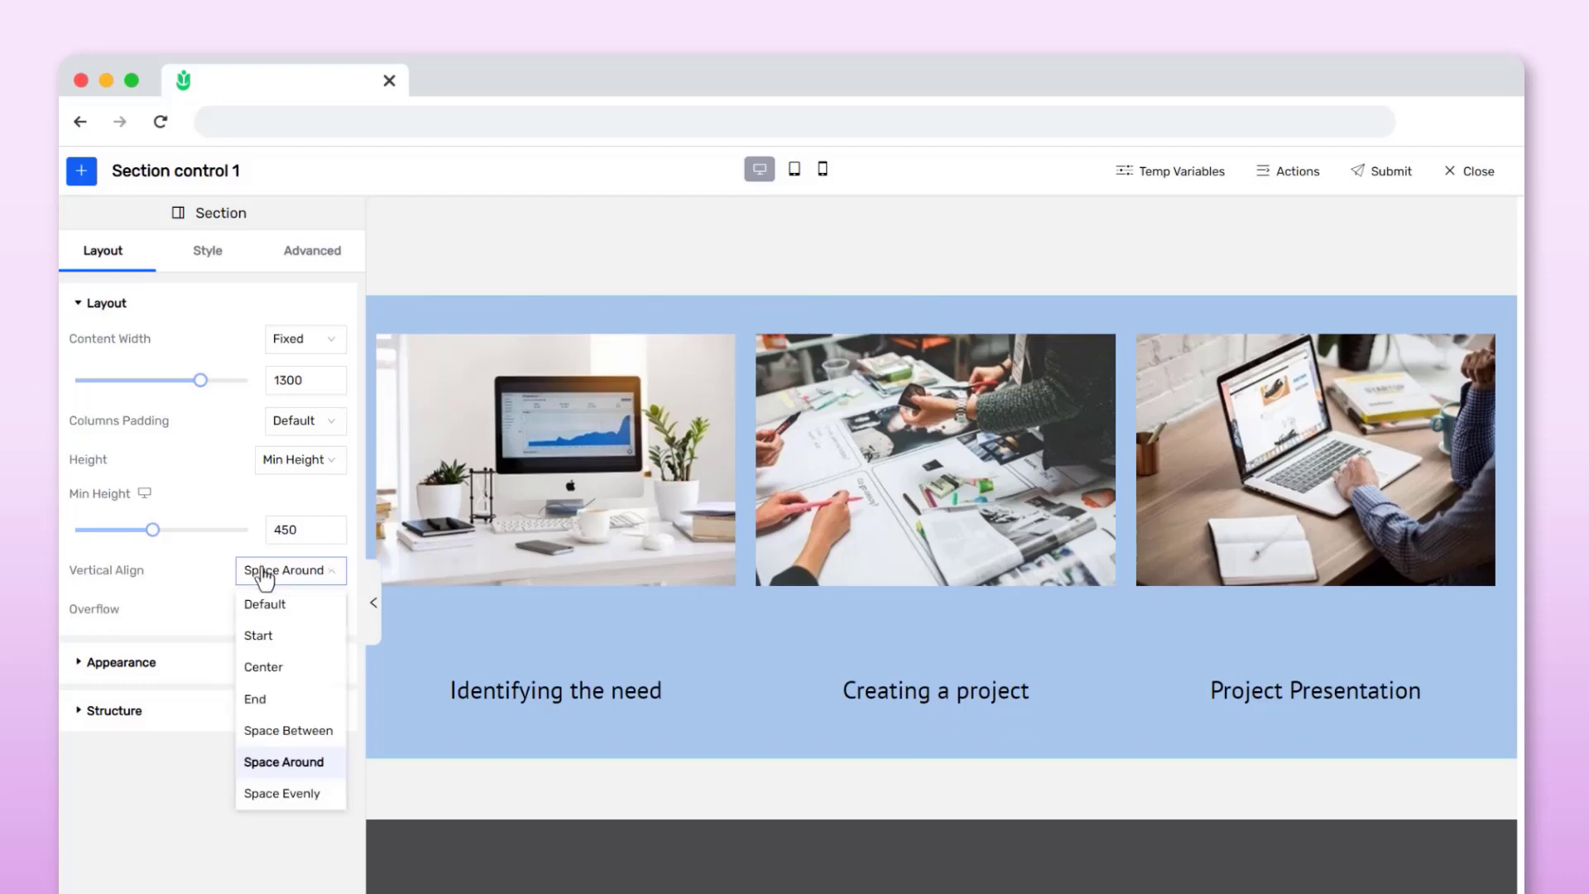
click(266, 795)
click(264, 573)
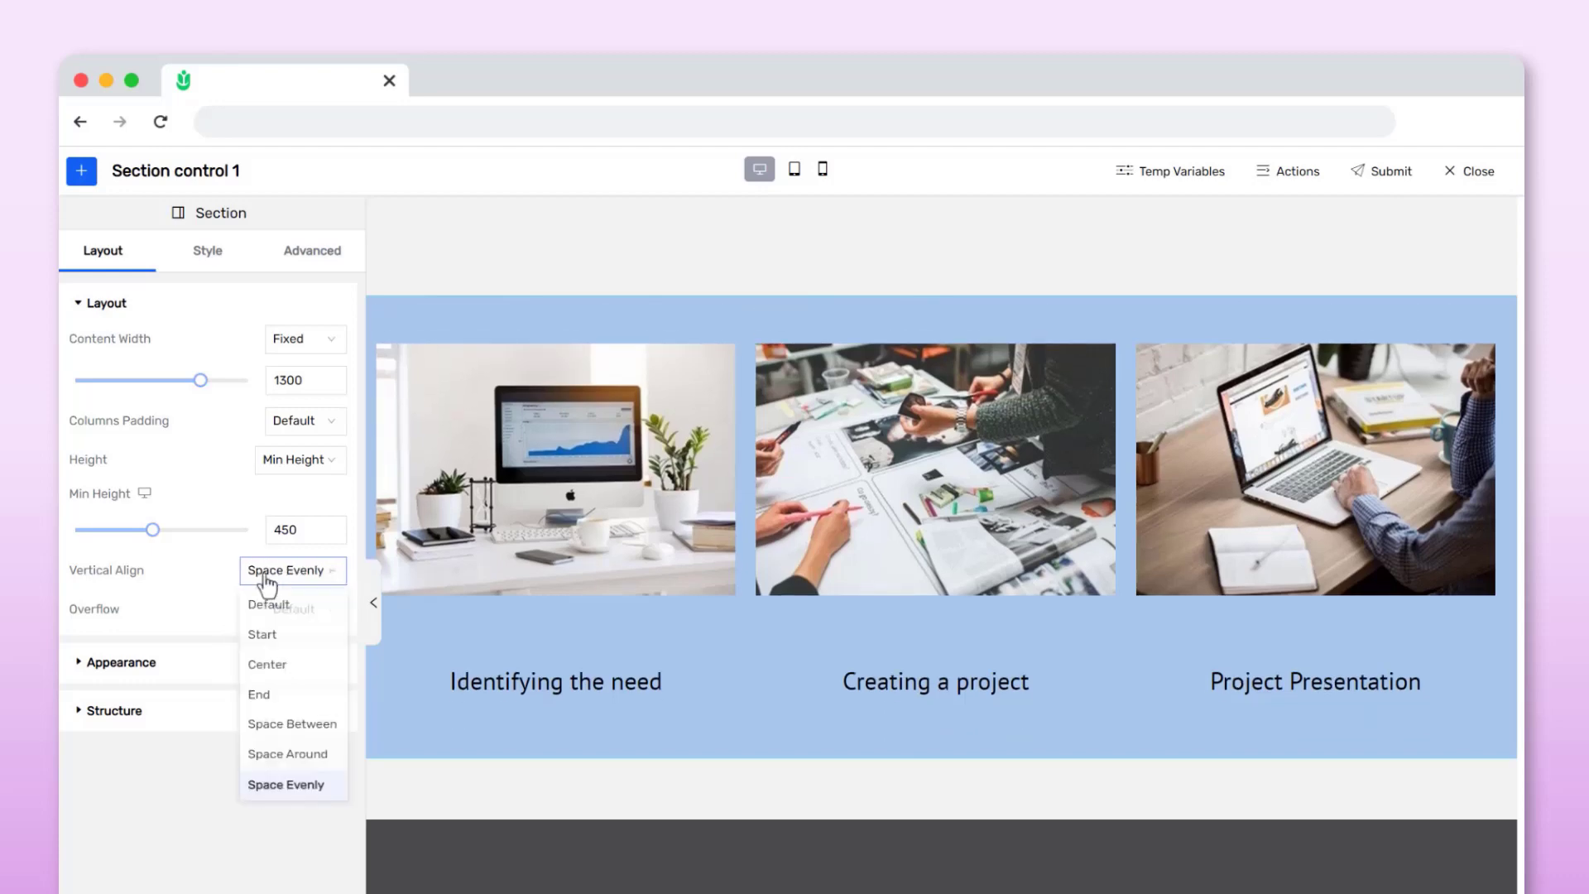
click(268, 599)
Try the 25-25-50, 50-25-25 and 25-50-25 column structures, then return to 33-33-33
click(156, 714)
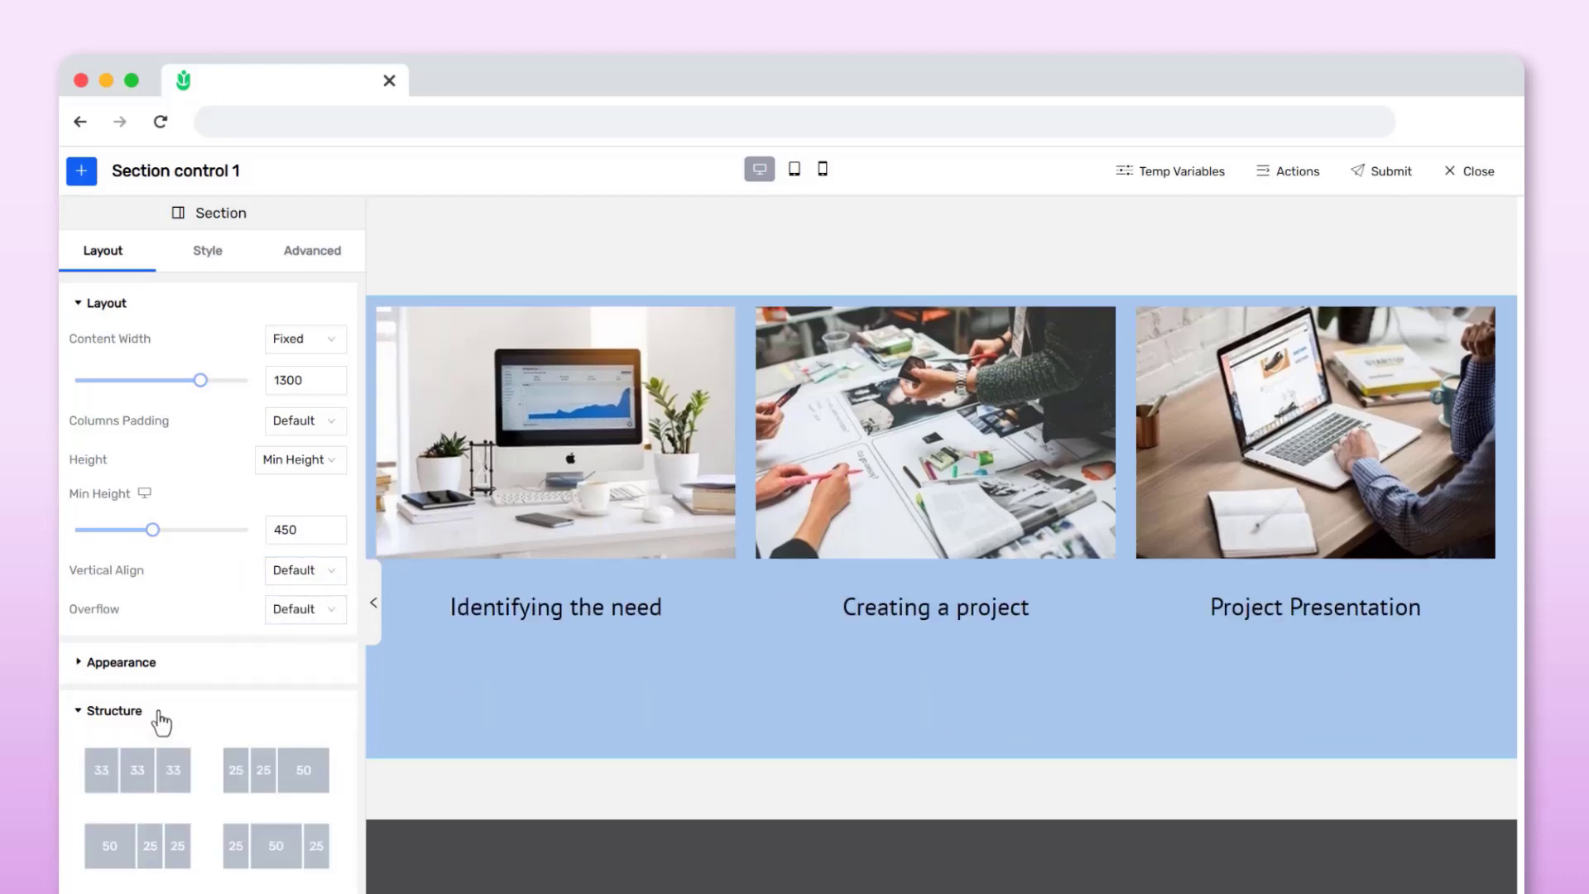
click(298, 782)
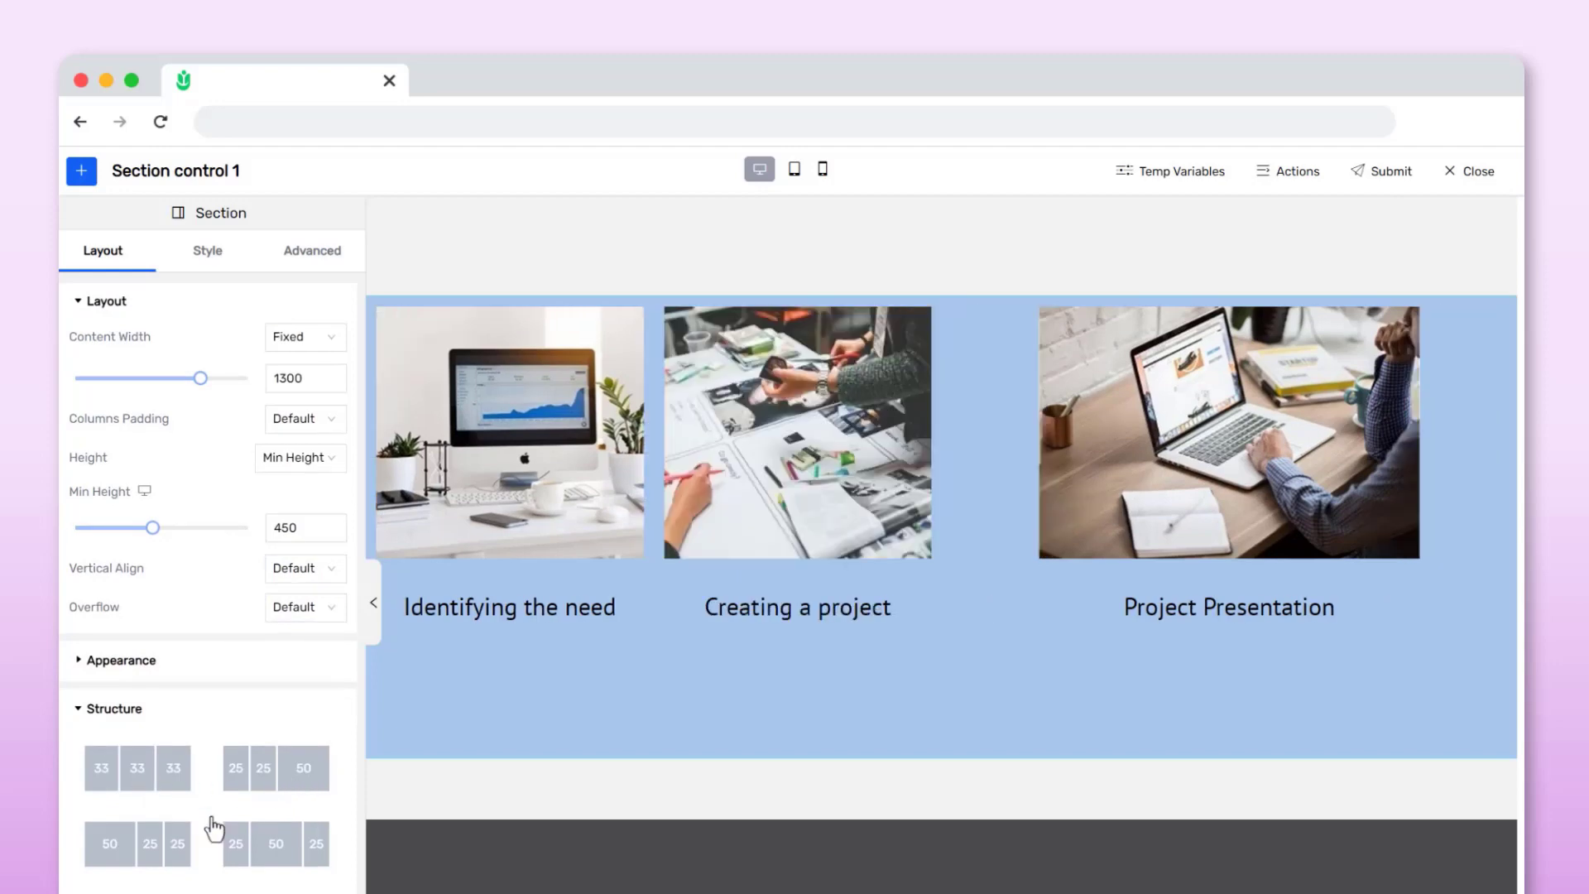
click(172, 845)
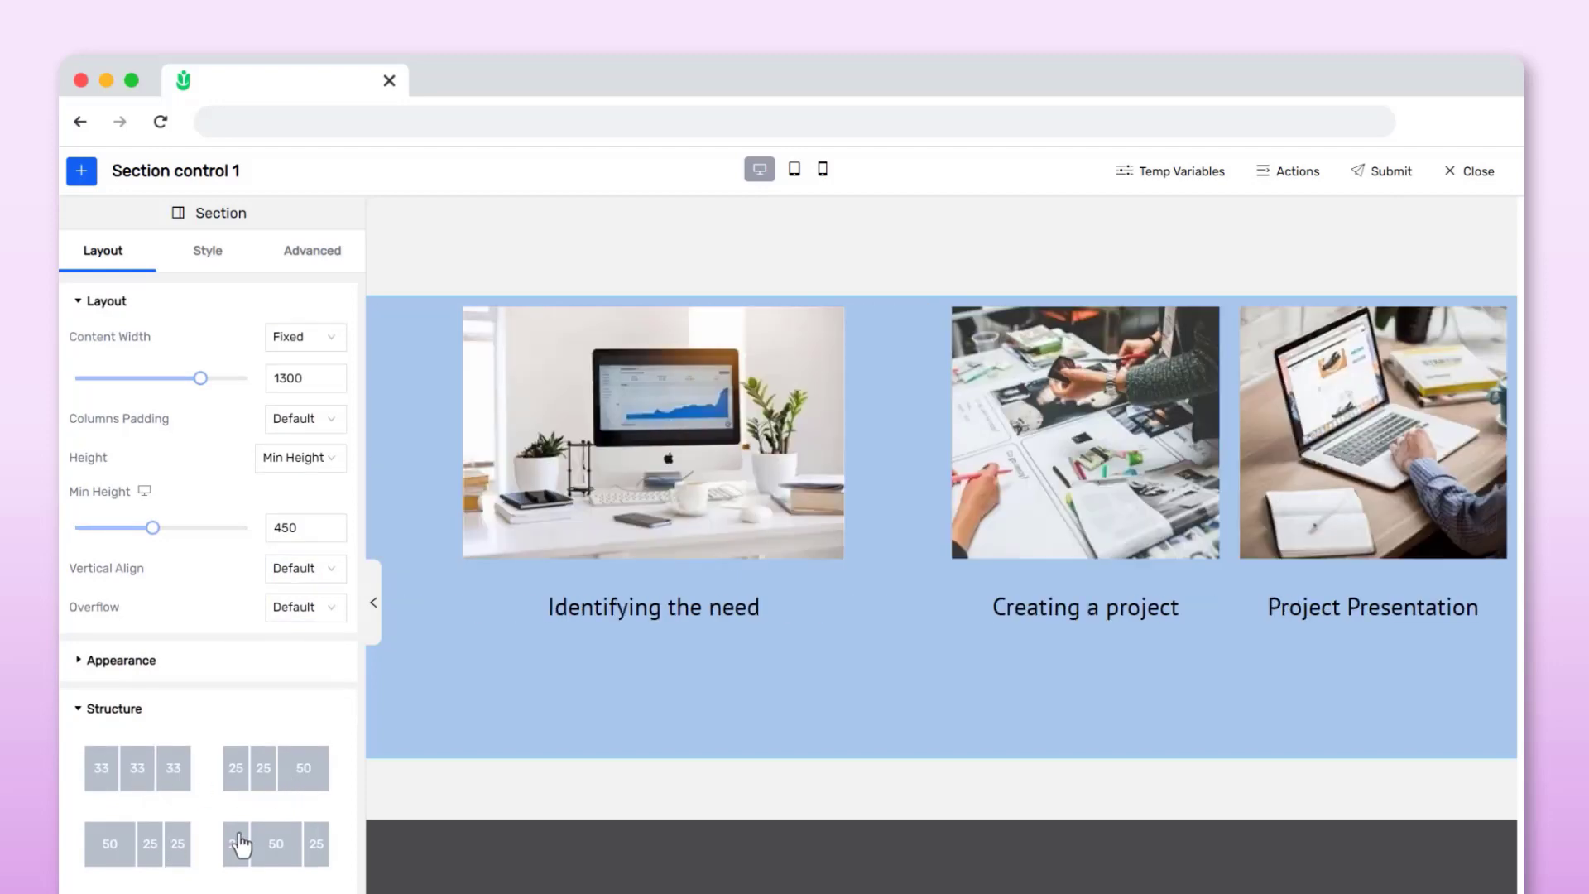
click(239, 844)
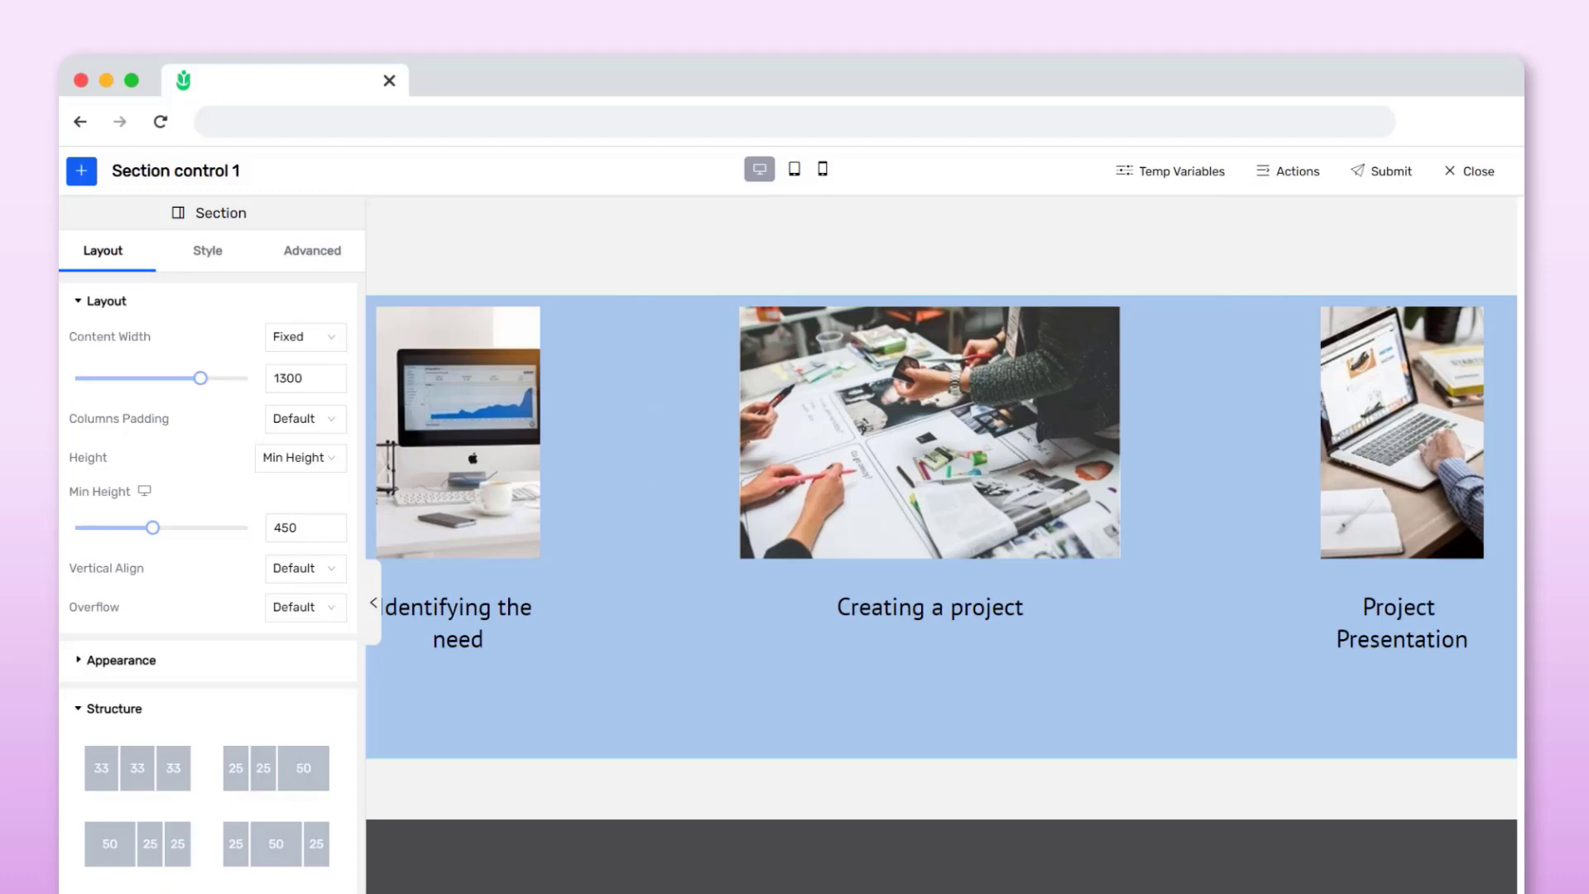
click(117, 773)
click(163, 721)
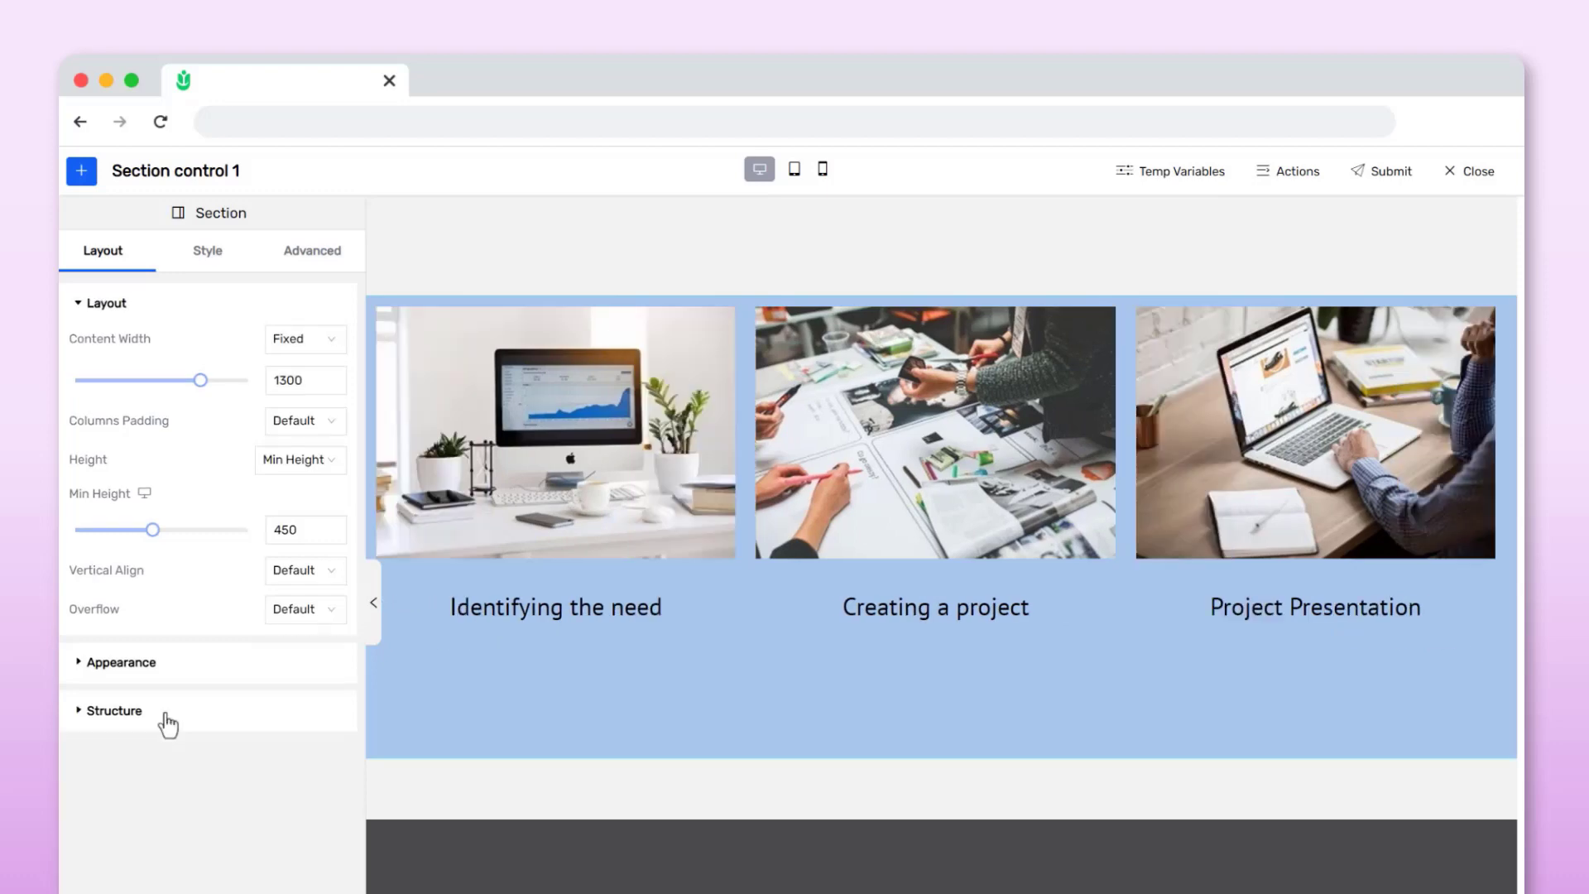
Set the section's typography text color to the light green swatch, hex B8E986
click(209, 255)
click(135, 680)
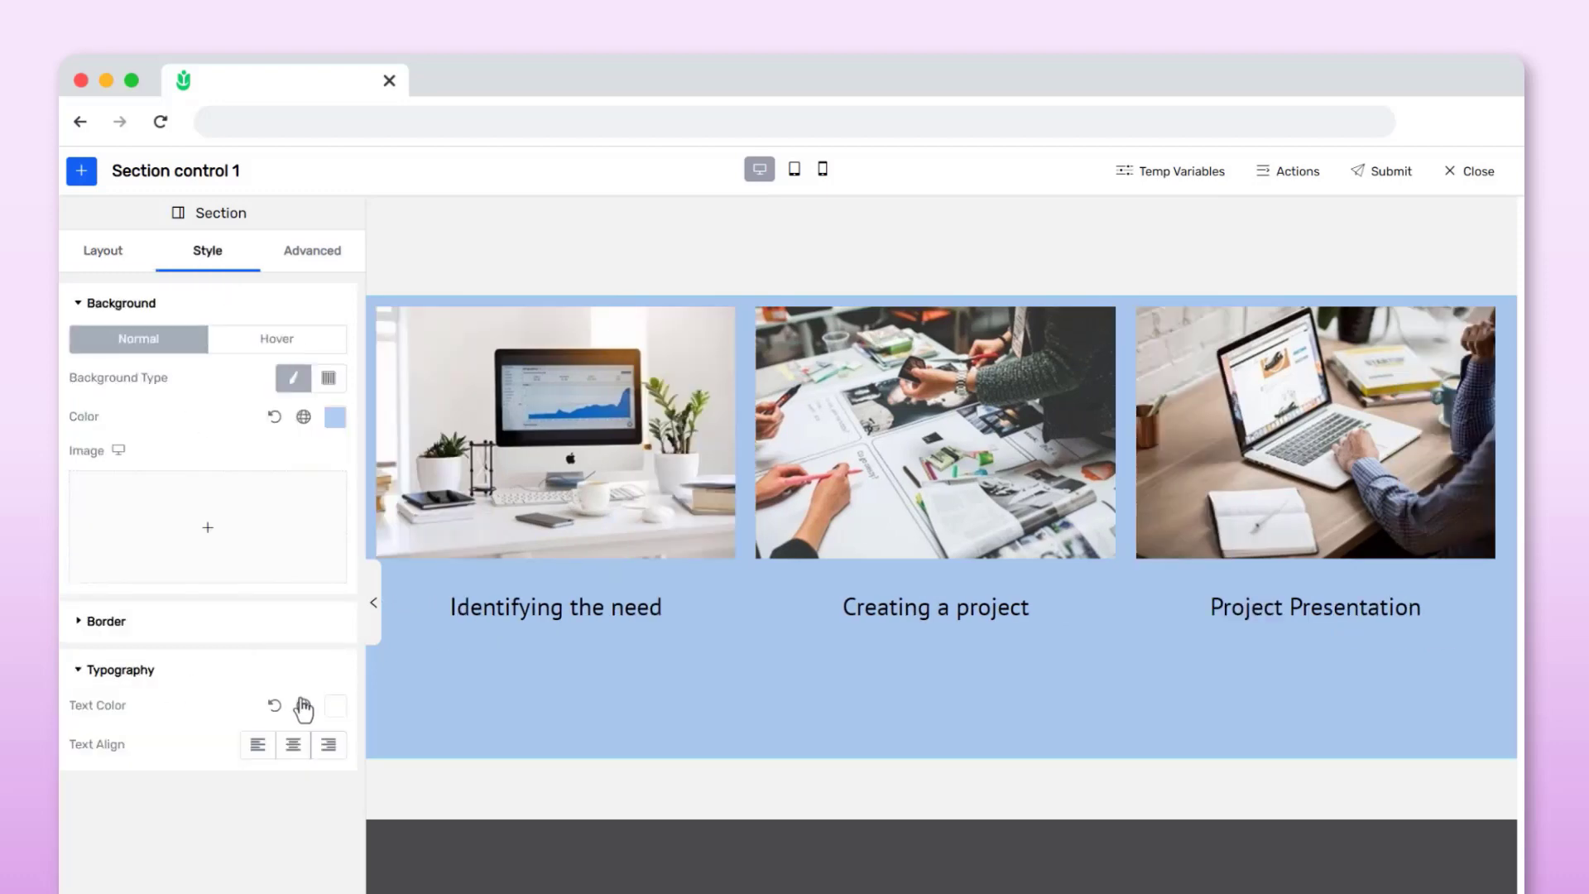
click(334, 706)
click(294, 664)
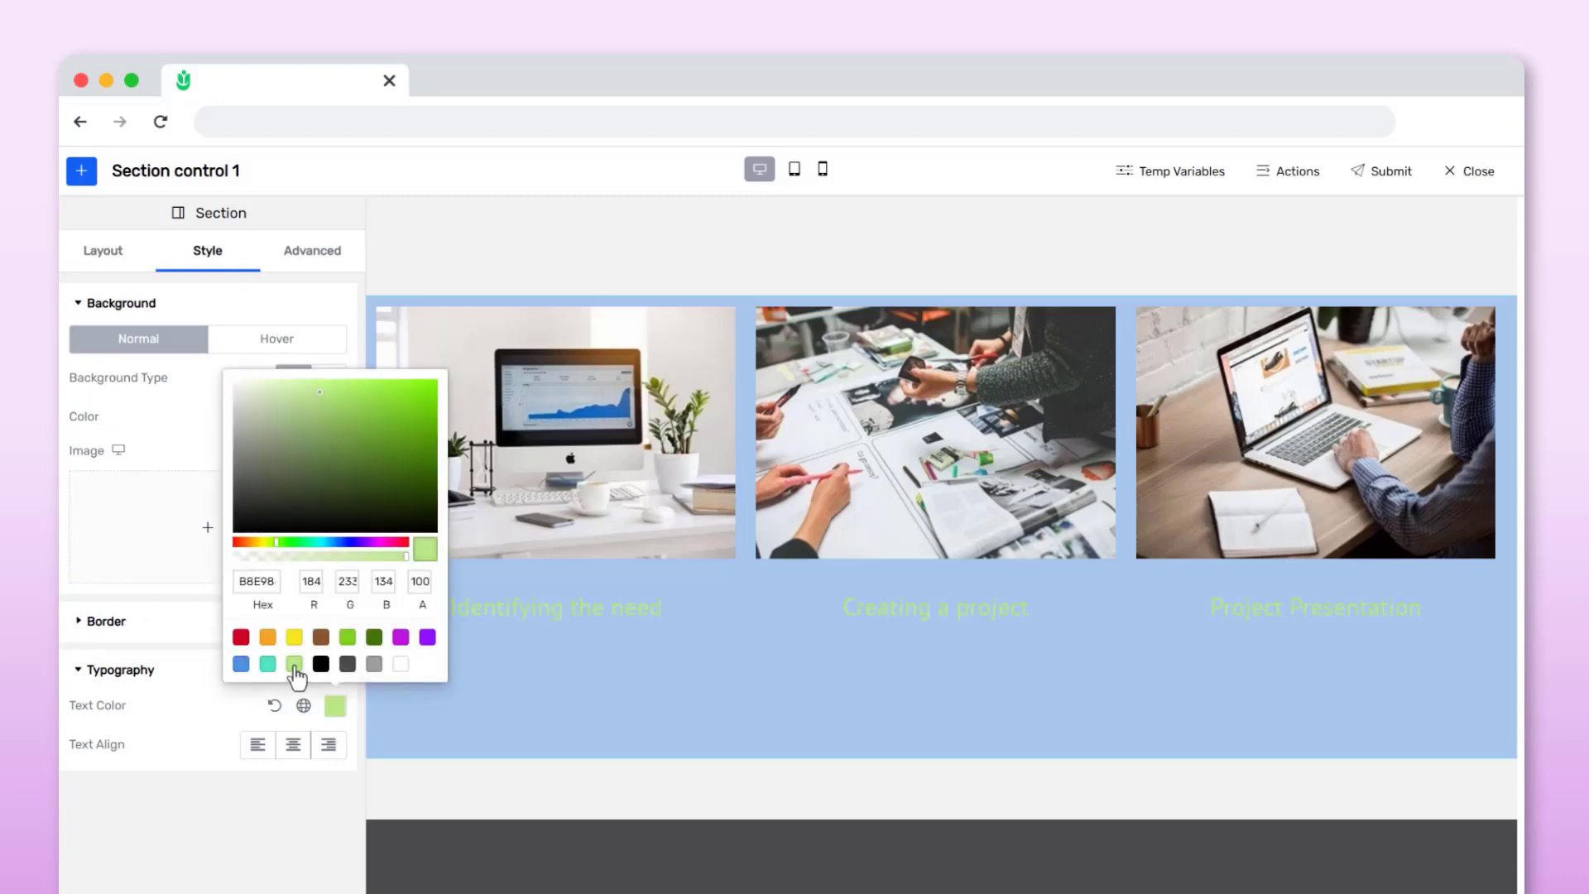
Change the section's text color to the dark green swatch, hex 417505
click(347, 636)
click(375, 639)
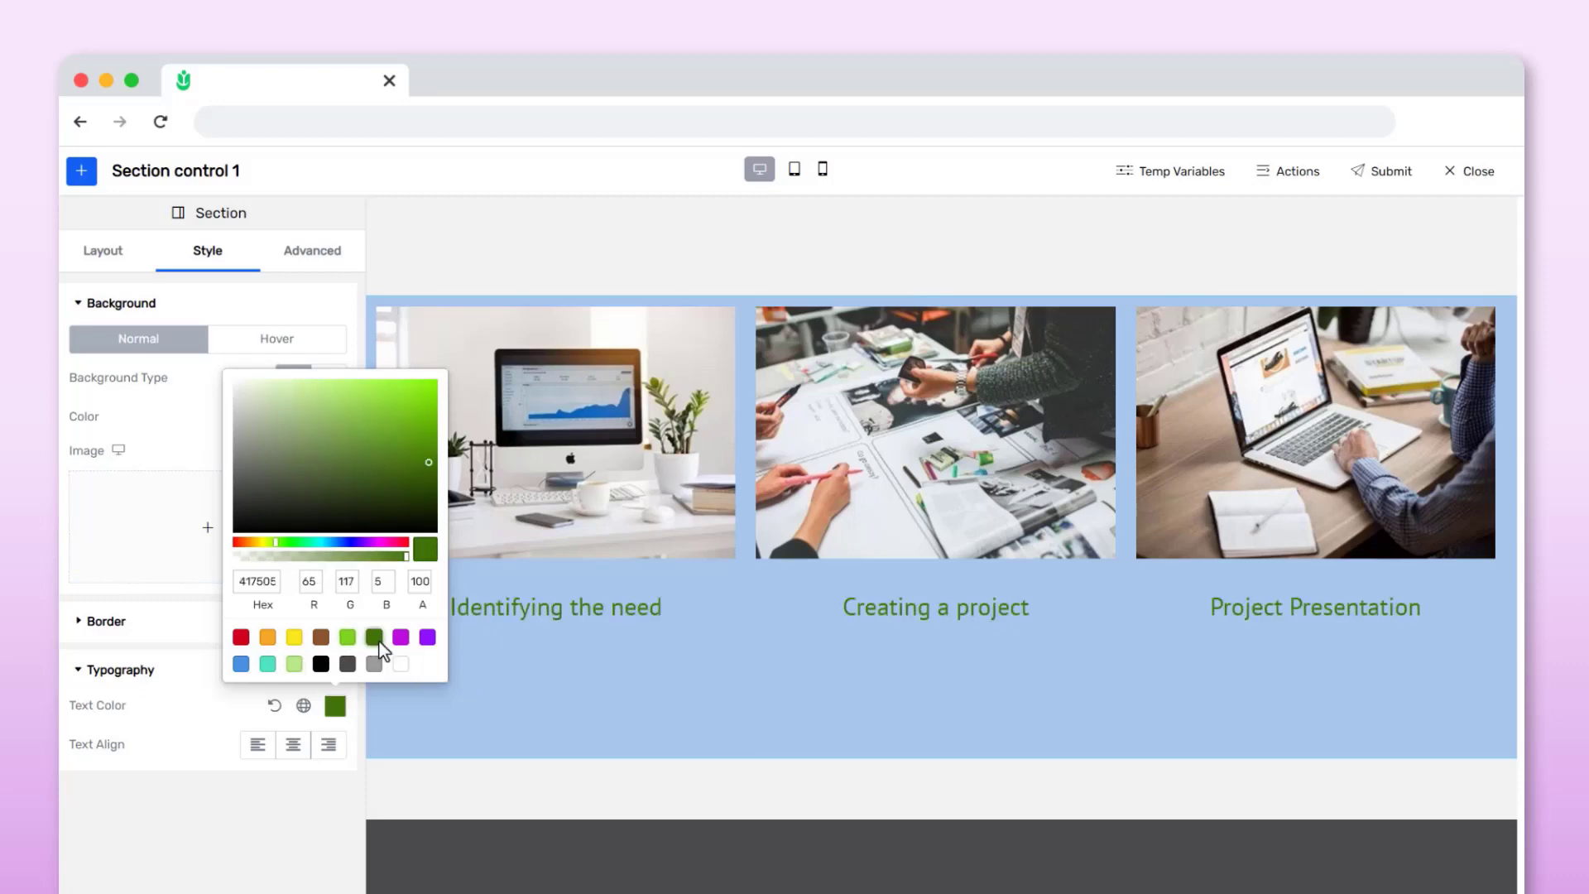
click(189, 696)
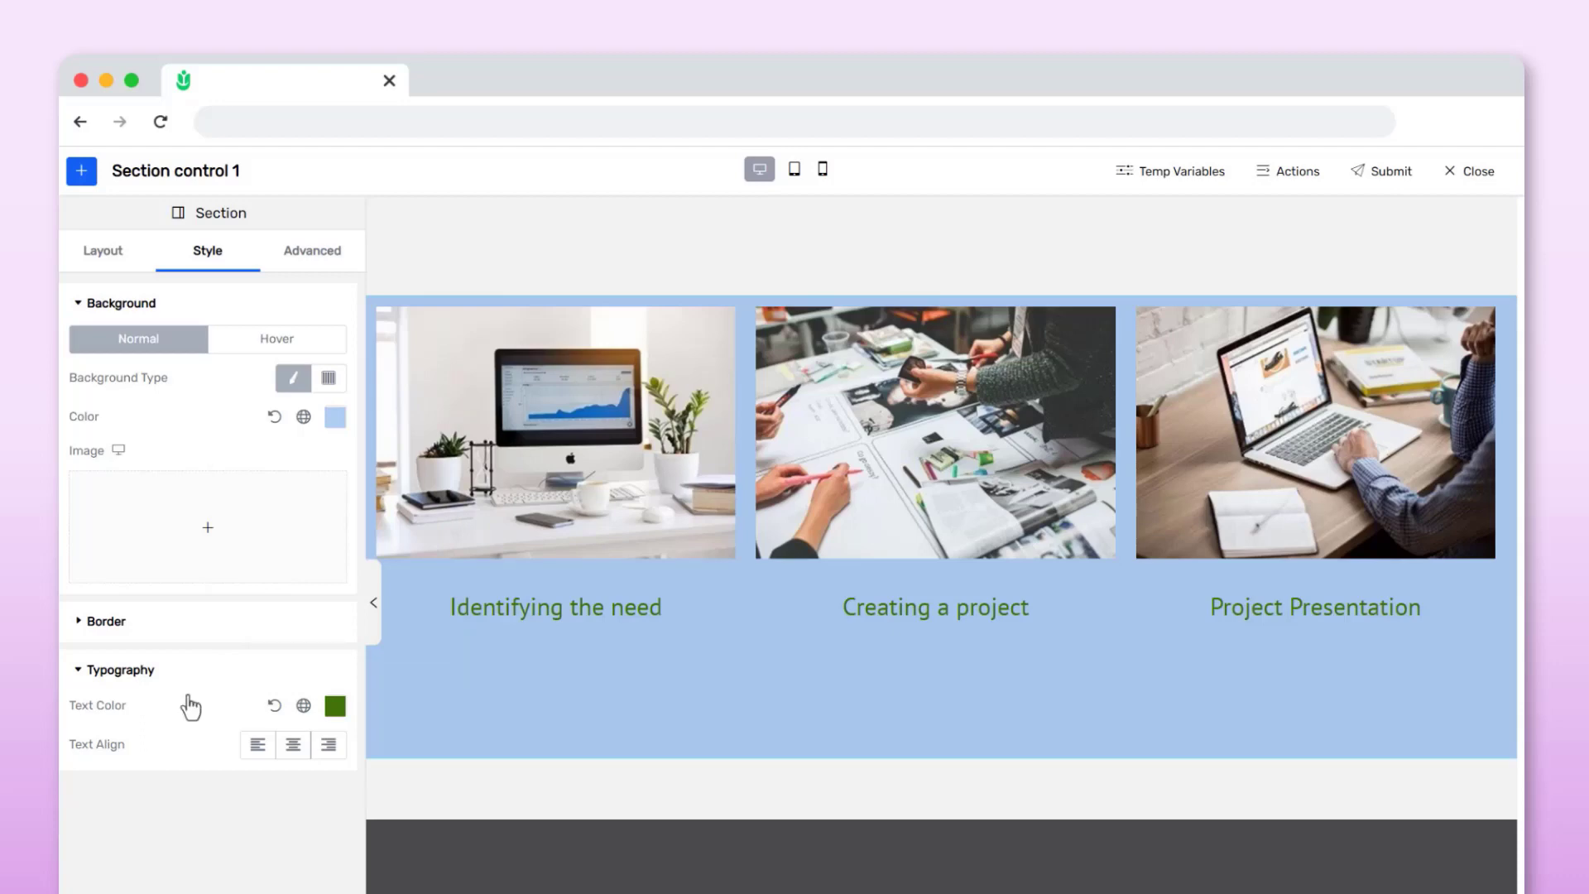
Try reversing the columns on tablet in the tablet preview, then switch it off and return to desktop view
click(319, 261)
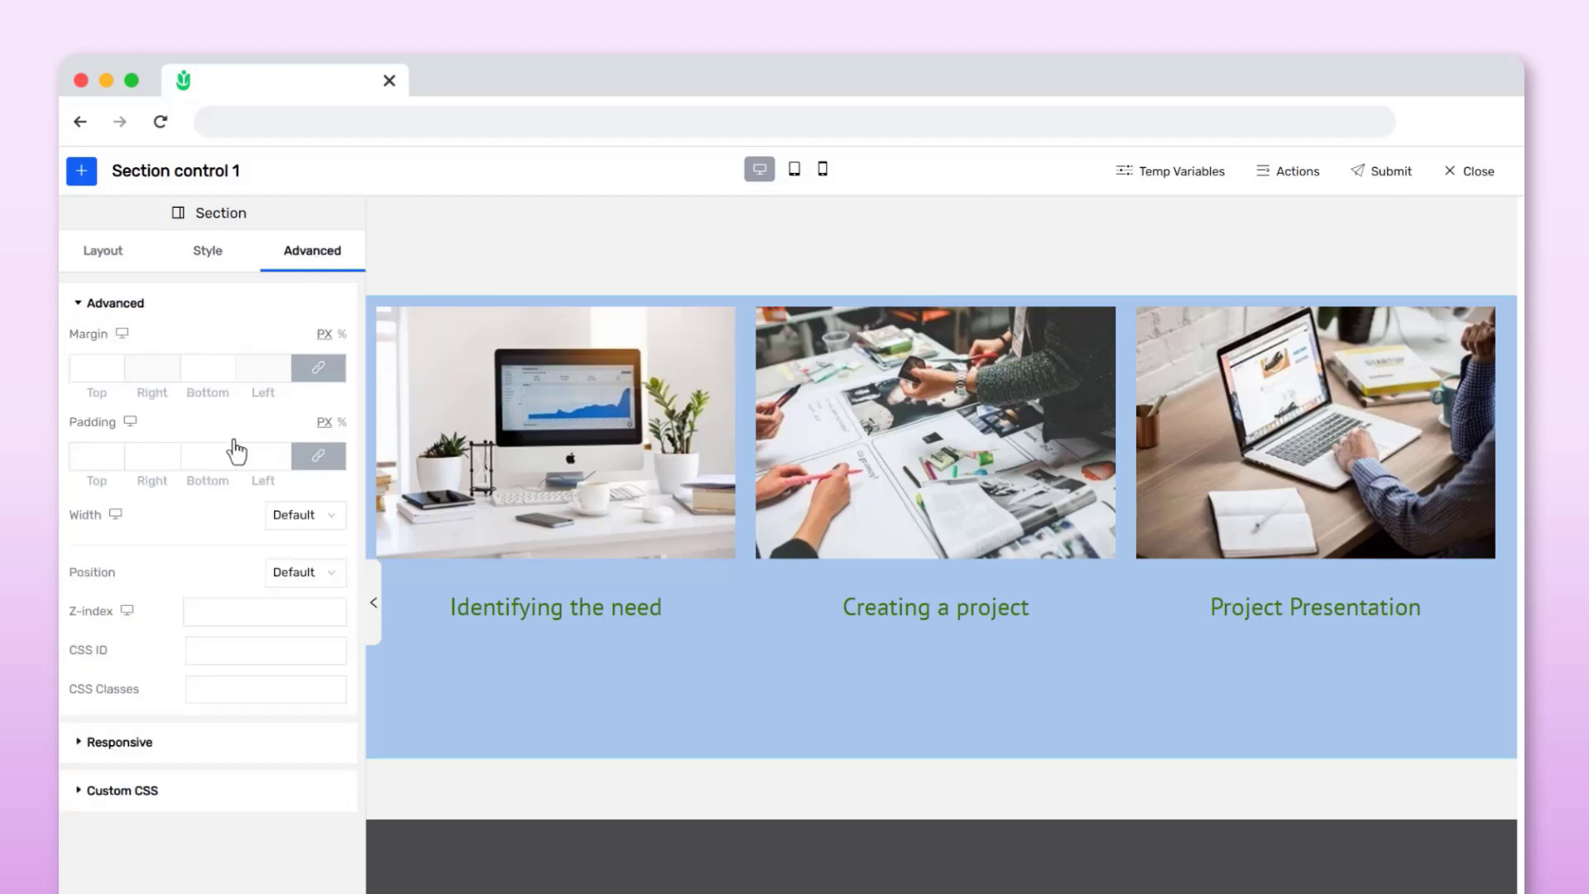
click(101, 743)
scroll(99, 742, down, 1)
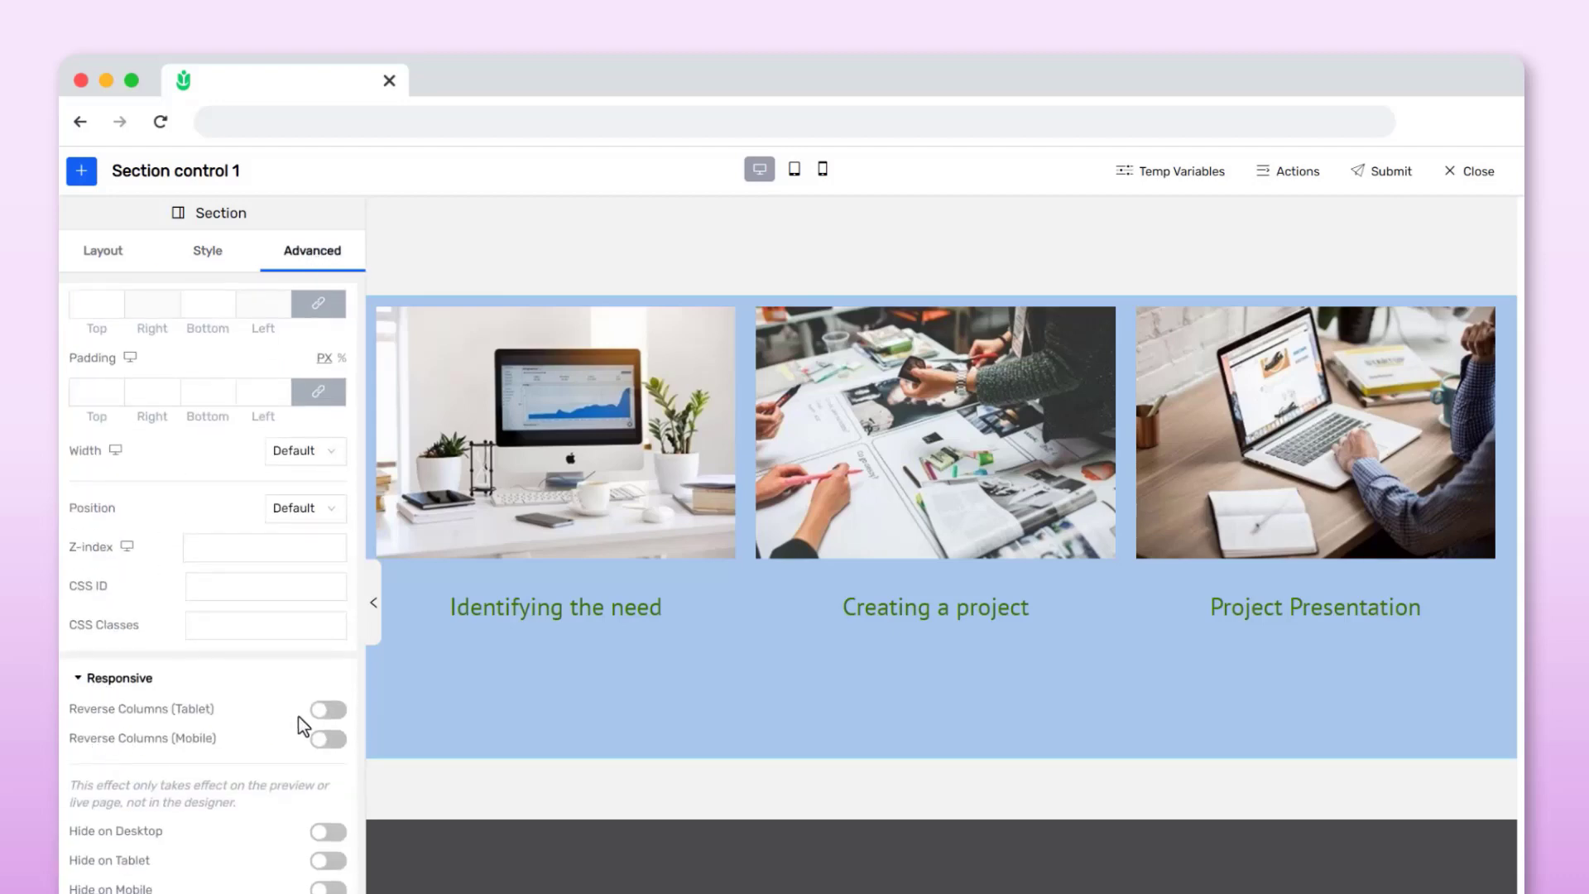
click(799, 174)
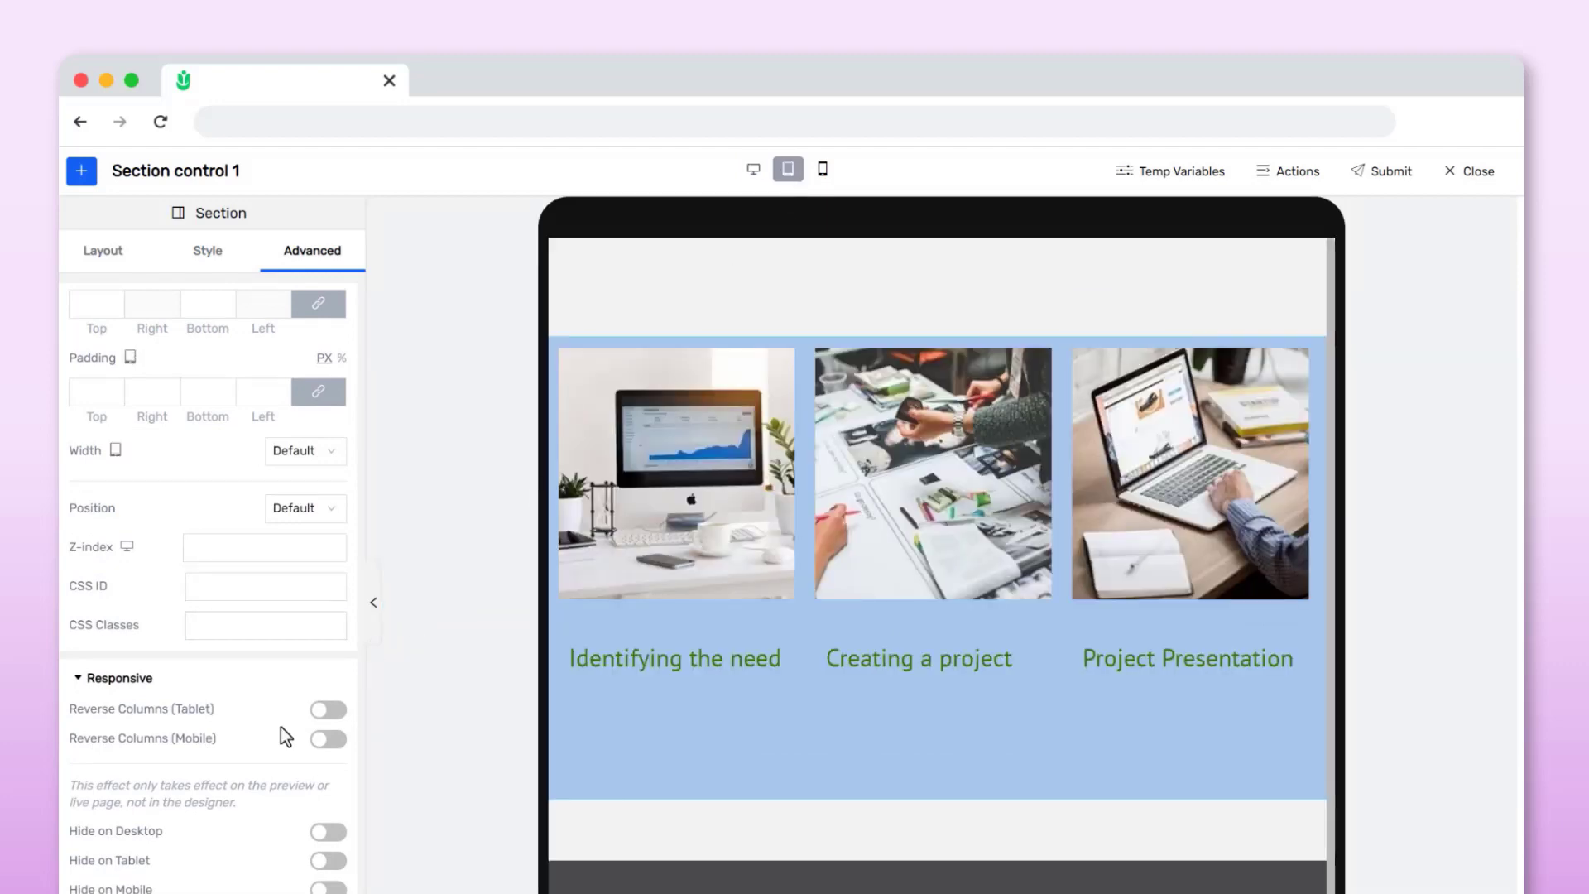
click(340, 710)
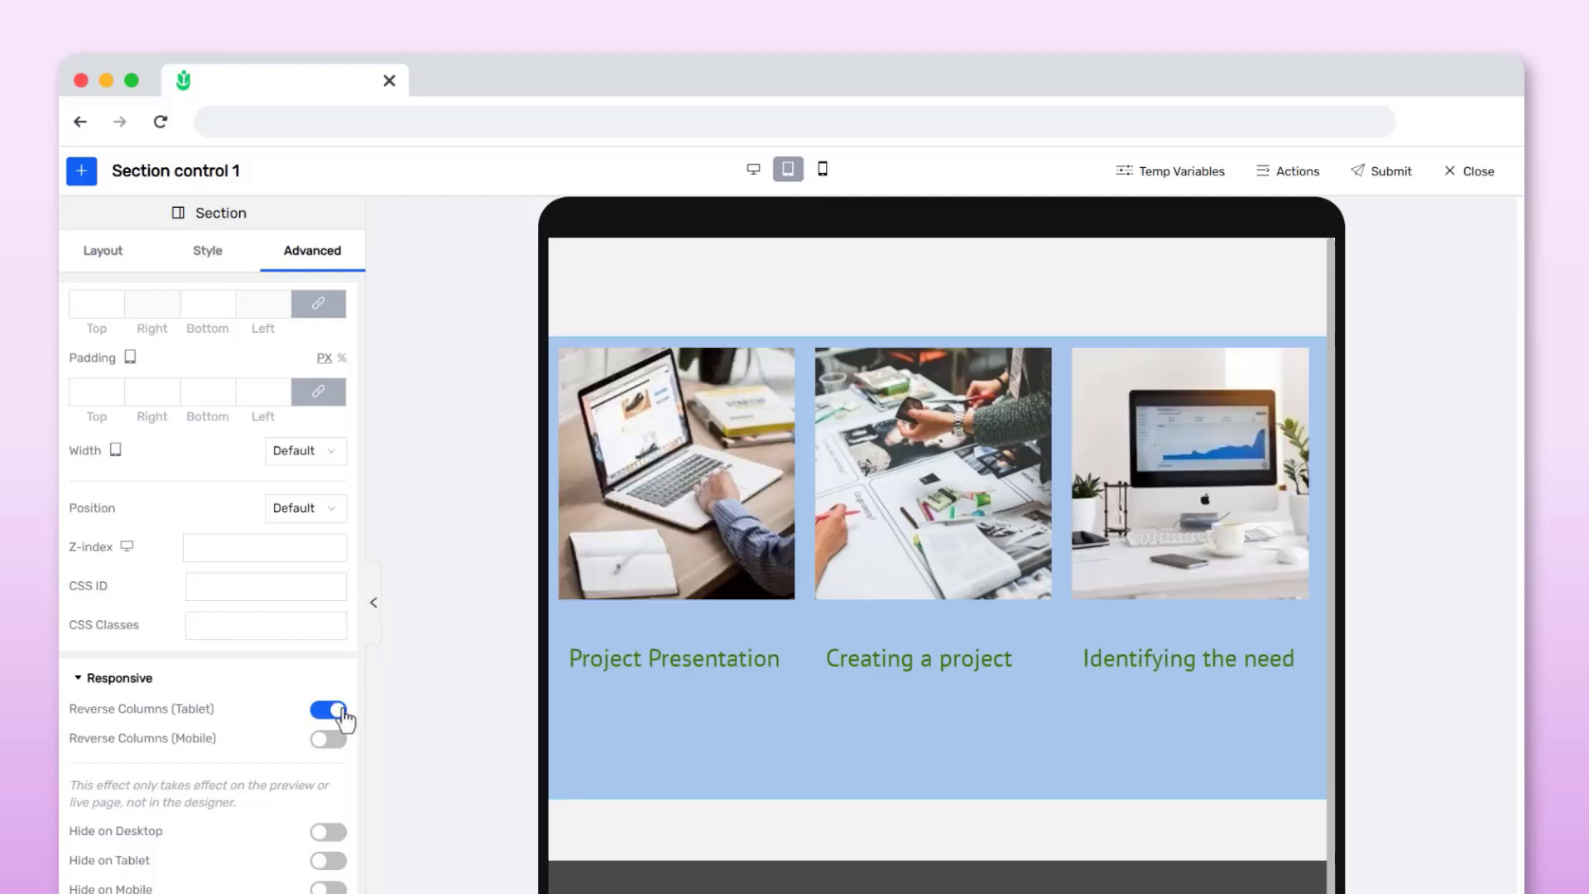
click(321, 713)
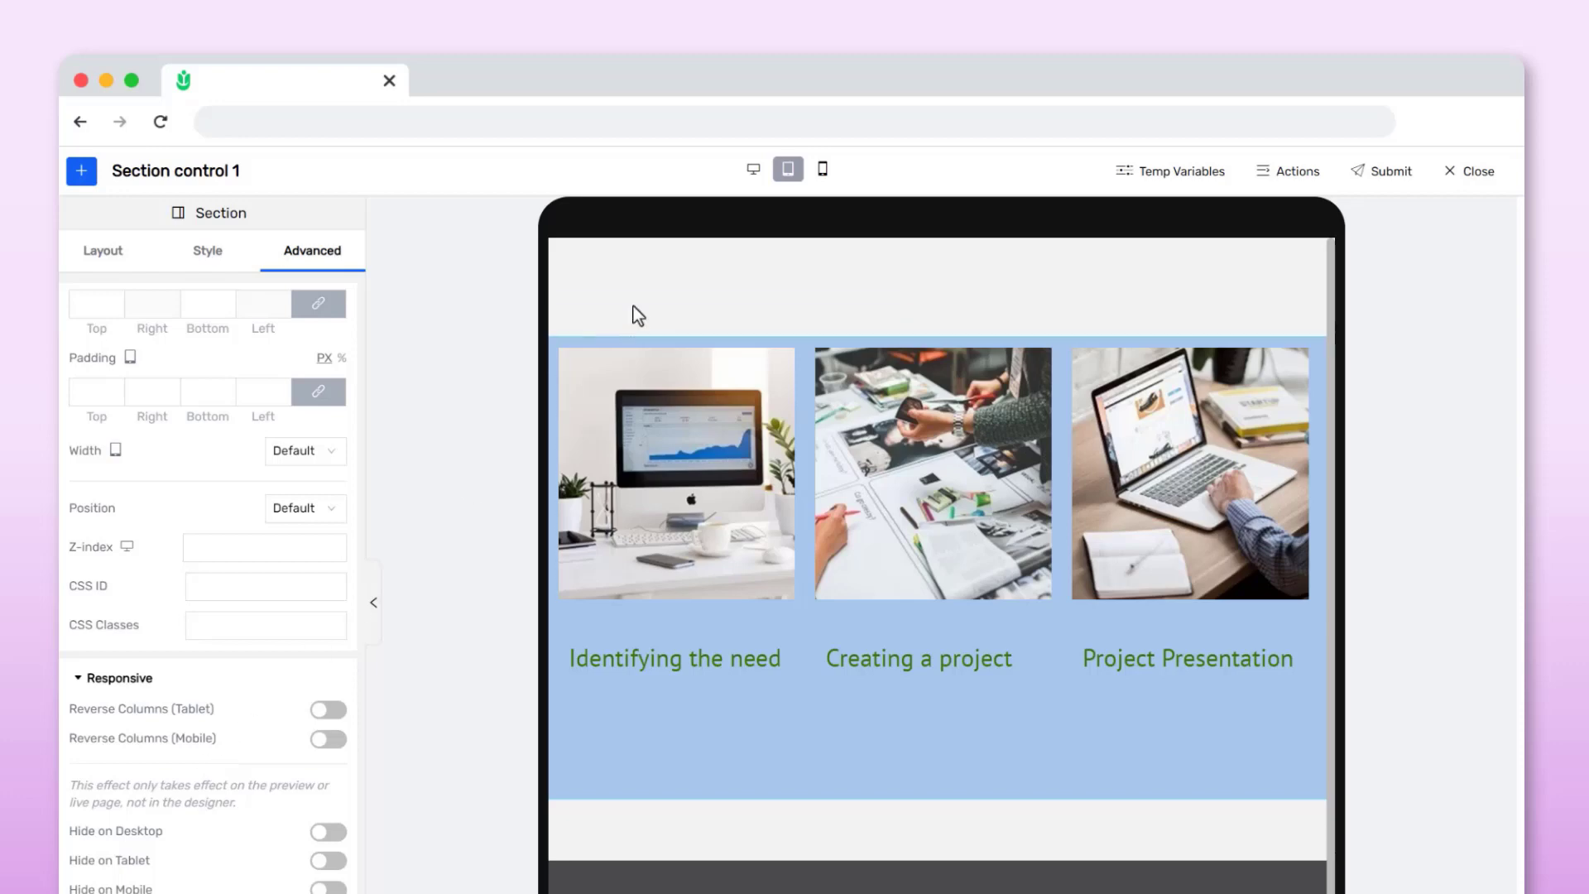
click(757, 170)
Set the first column's width to 70%
click(603, 353)
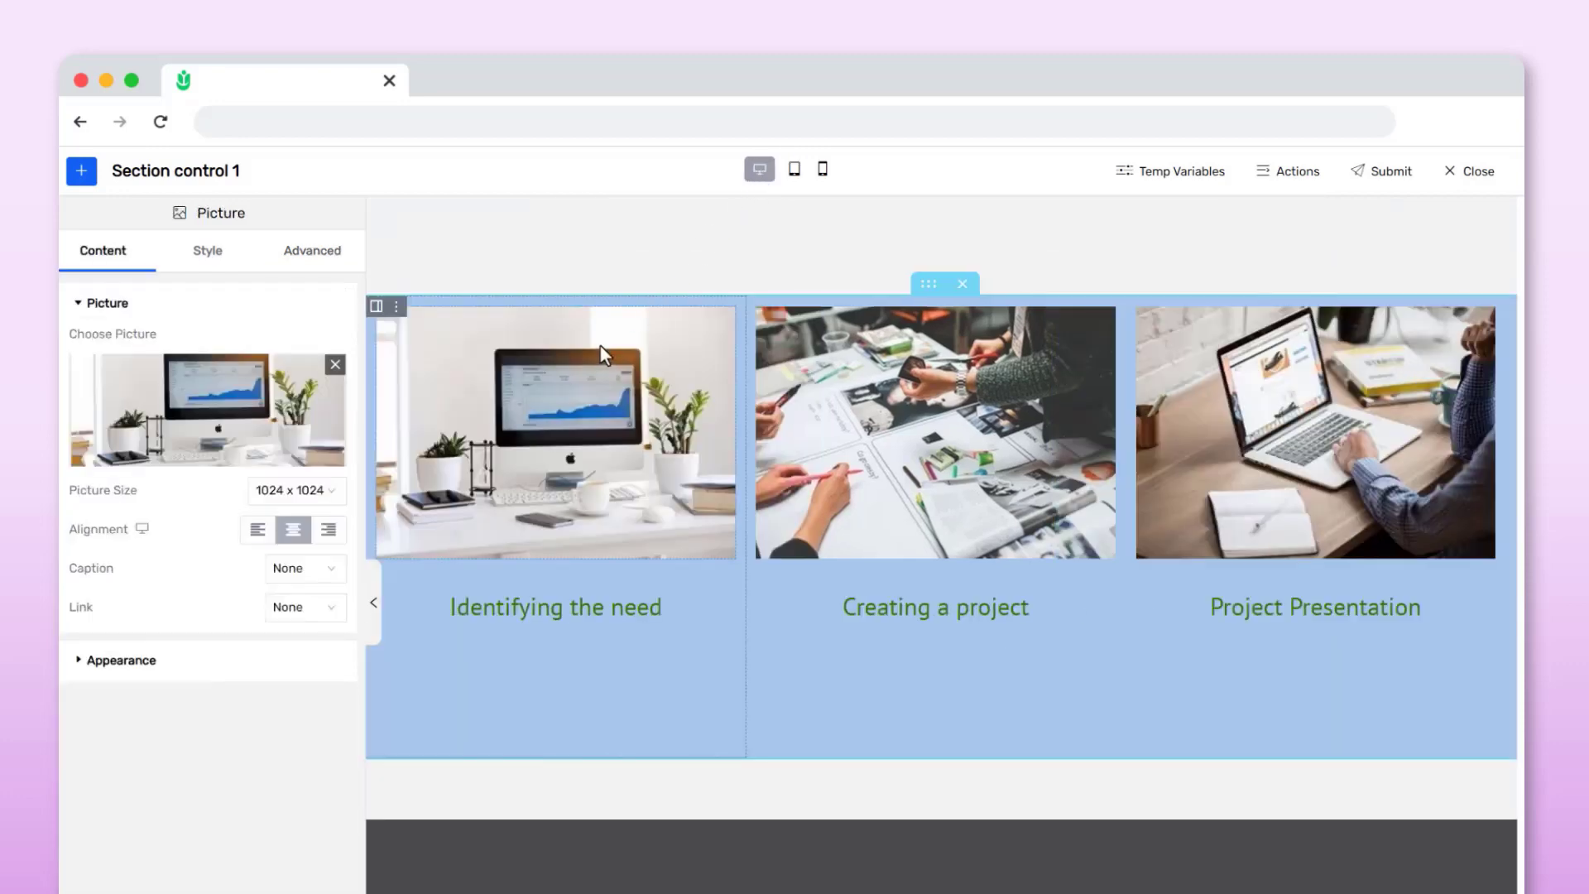
click(396, 308)
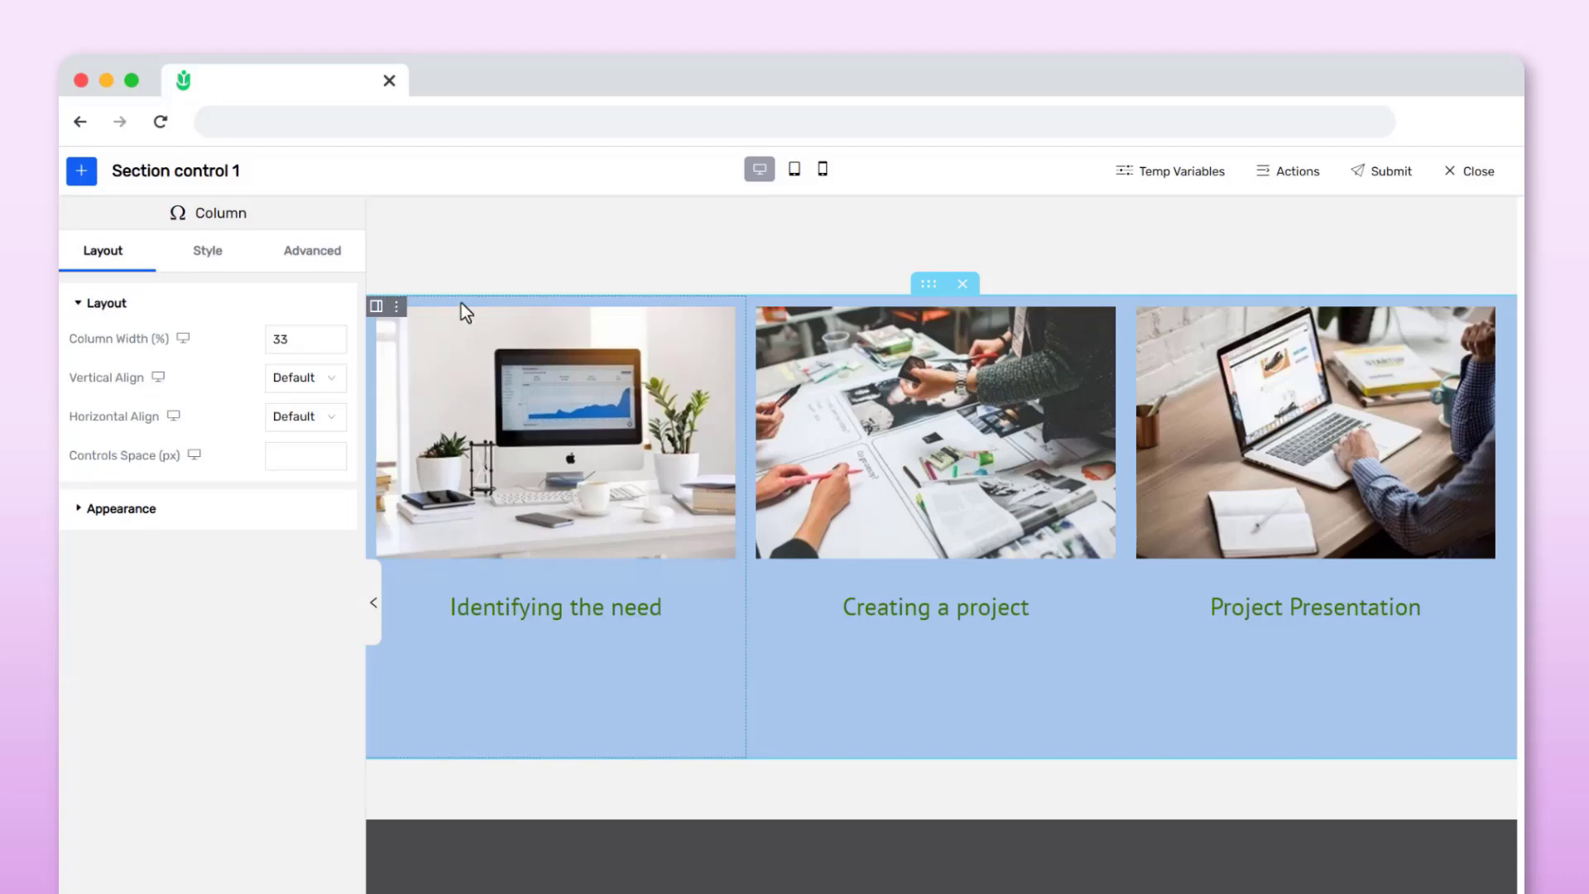
drag(343, 339, 252, 339)
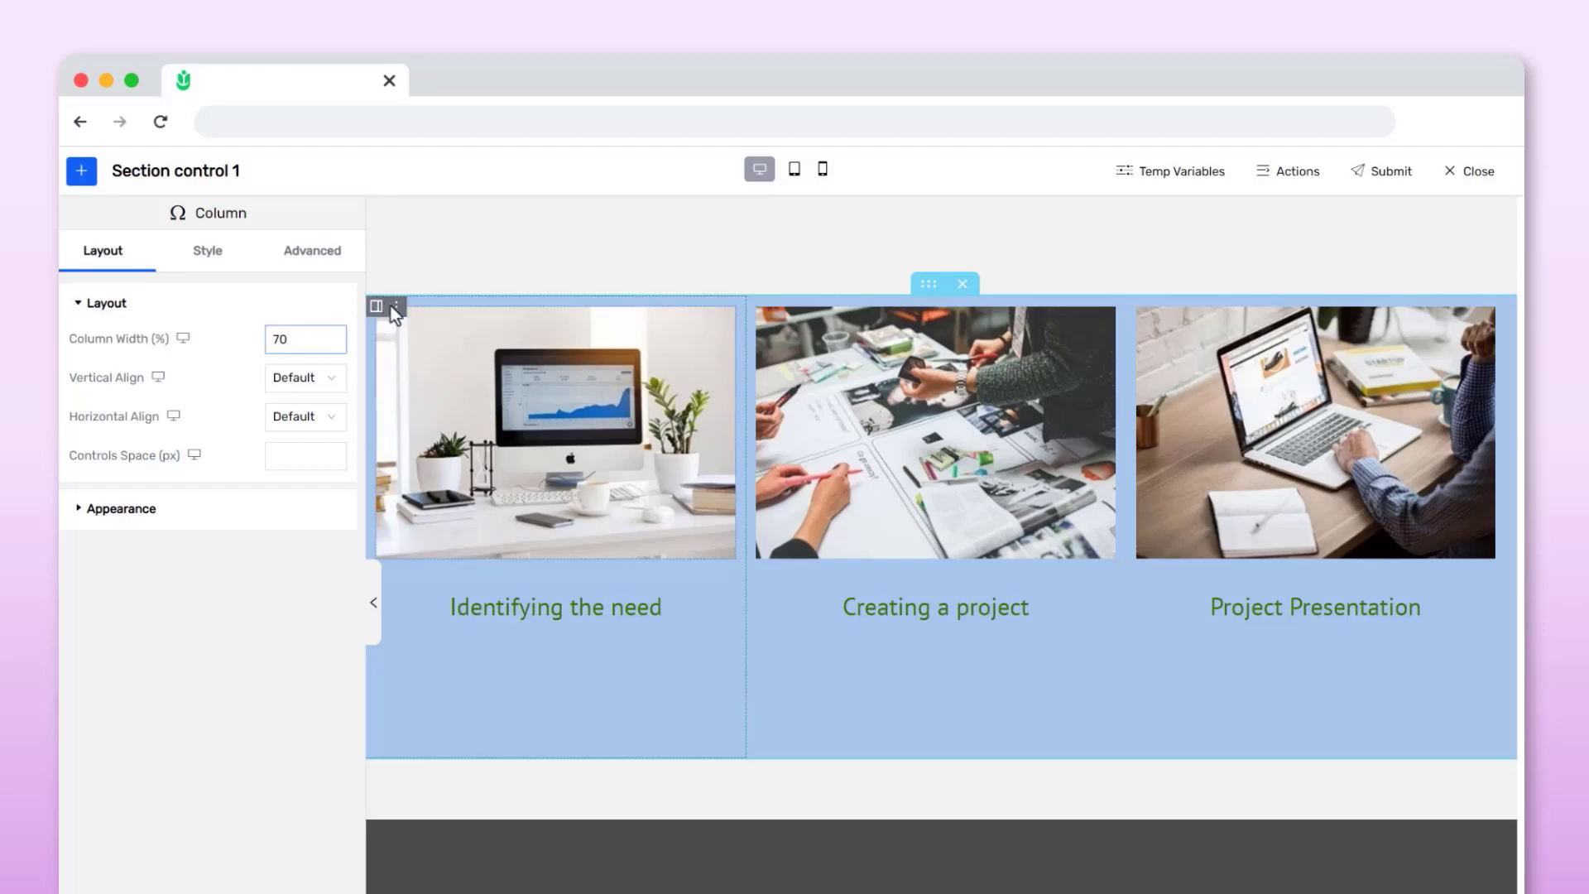
click(410, 329)
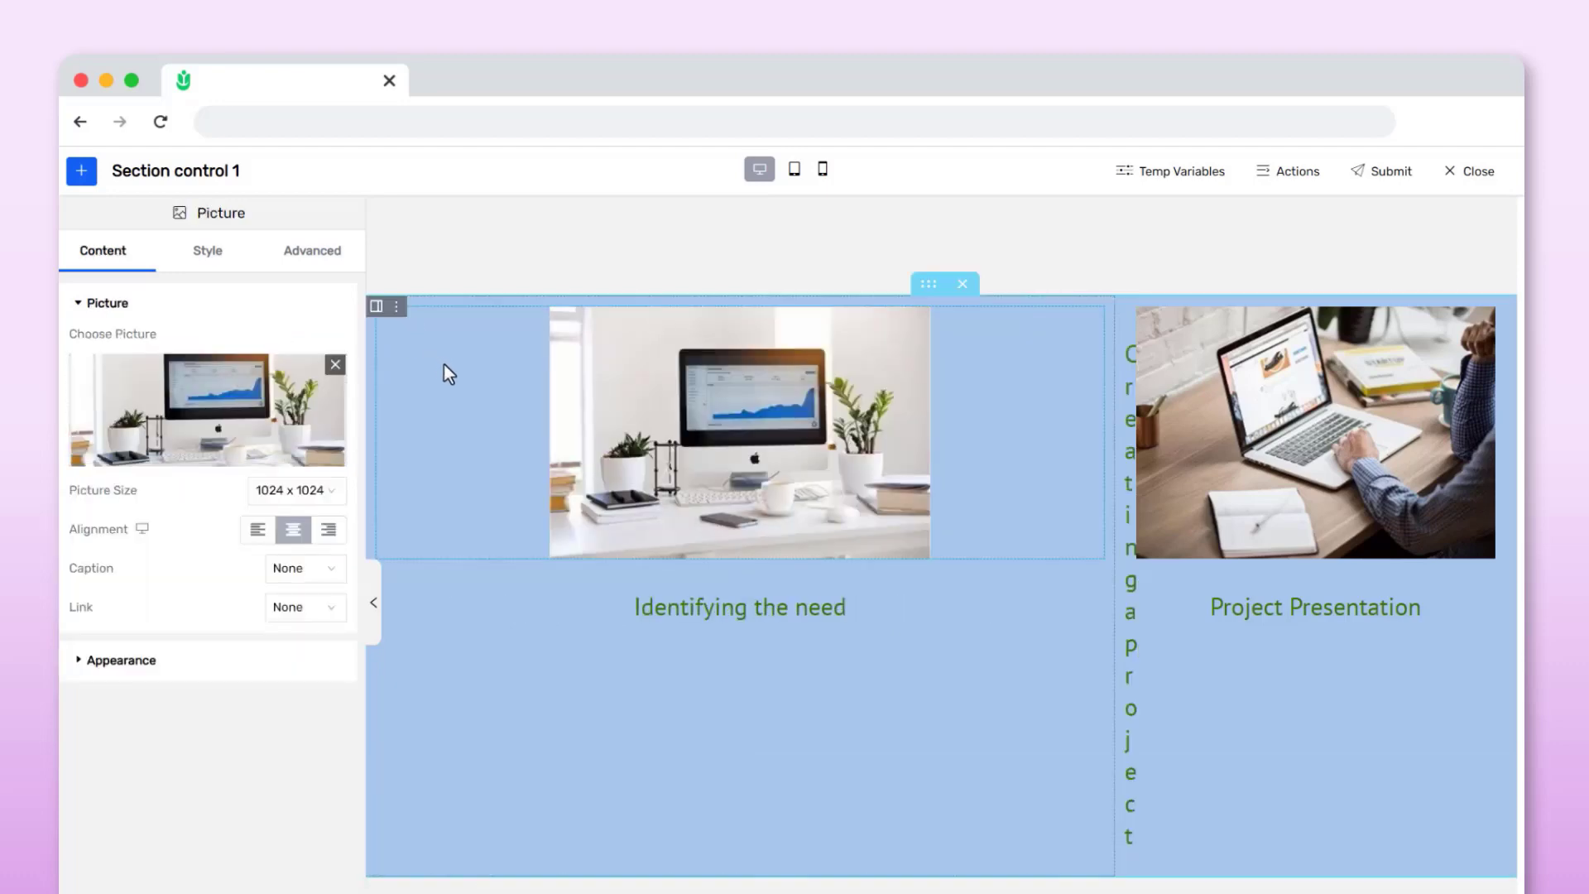
Set the first column's width back to 33%
click(398, 314)
drag(298, 339, 252, 321)
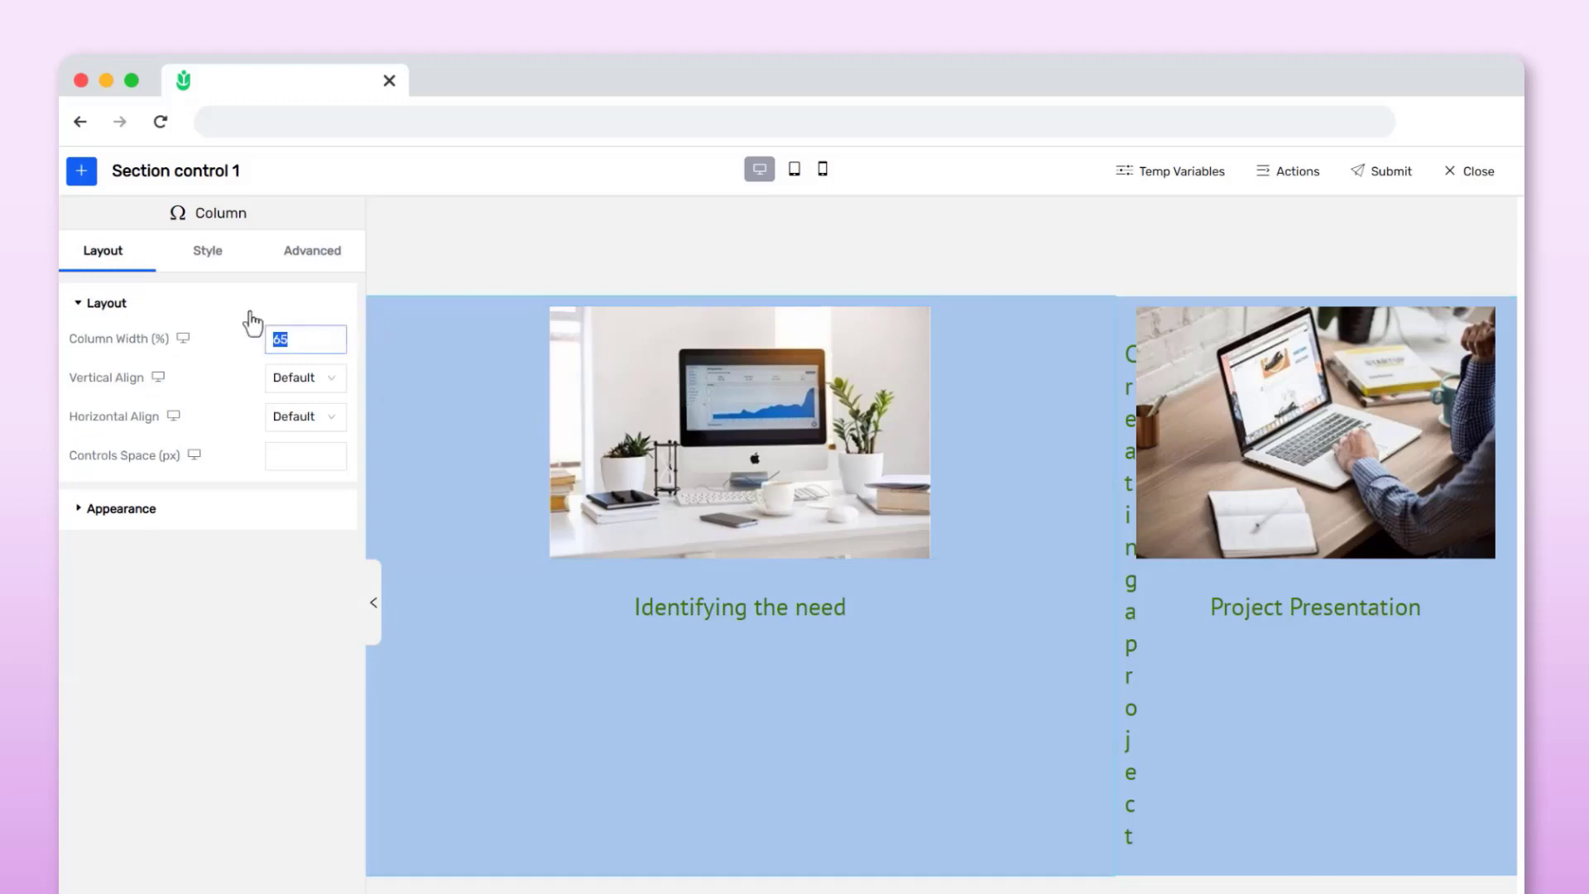
text(33)
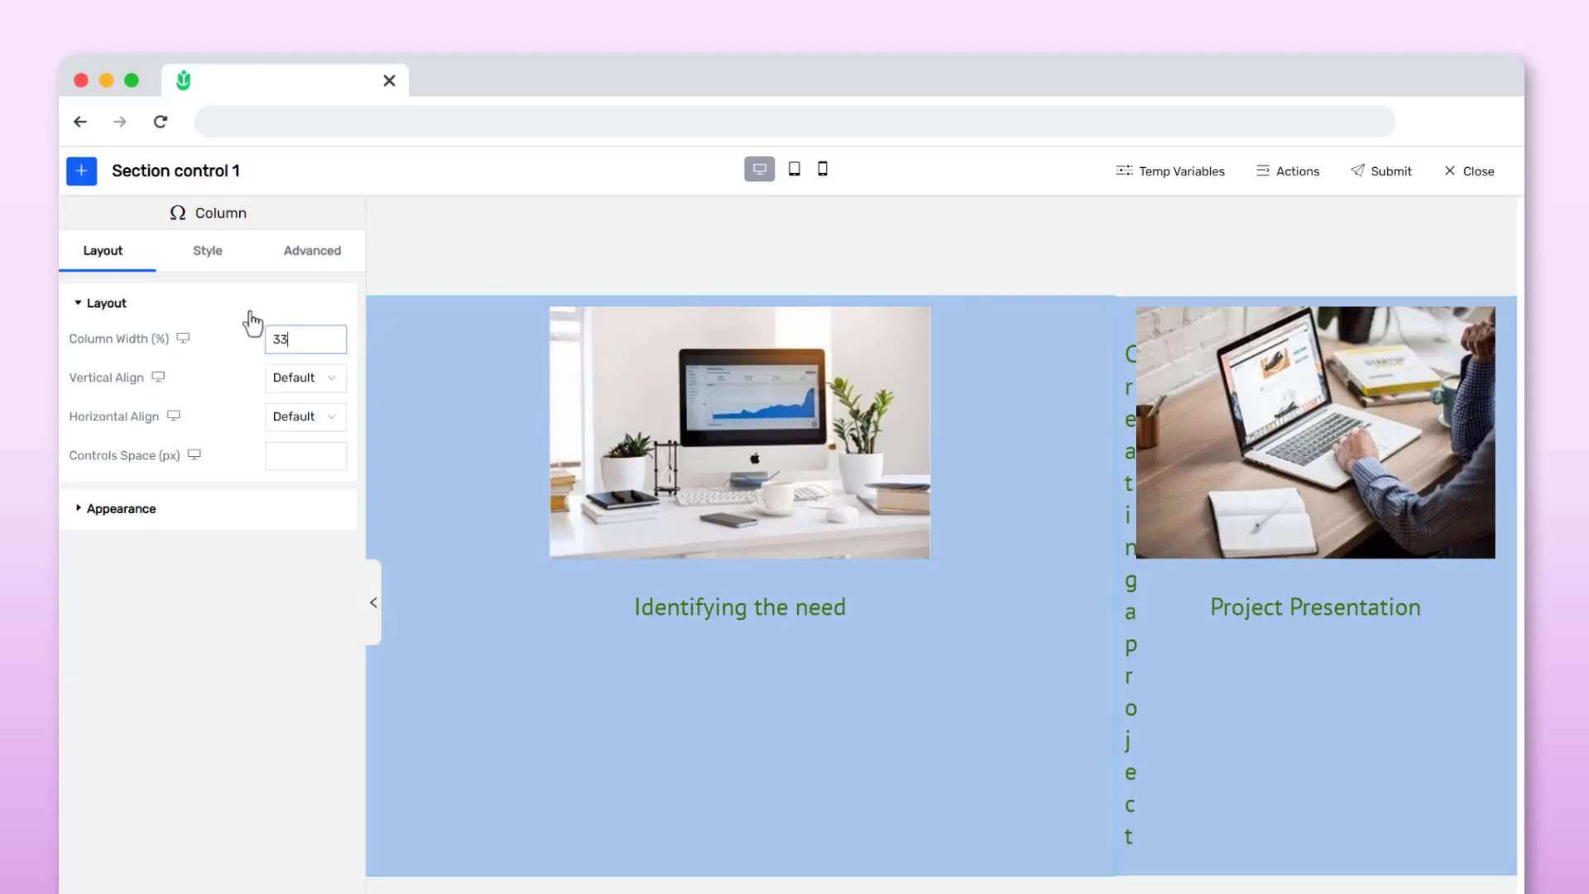
click(479, 583)
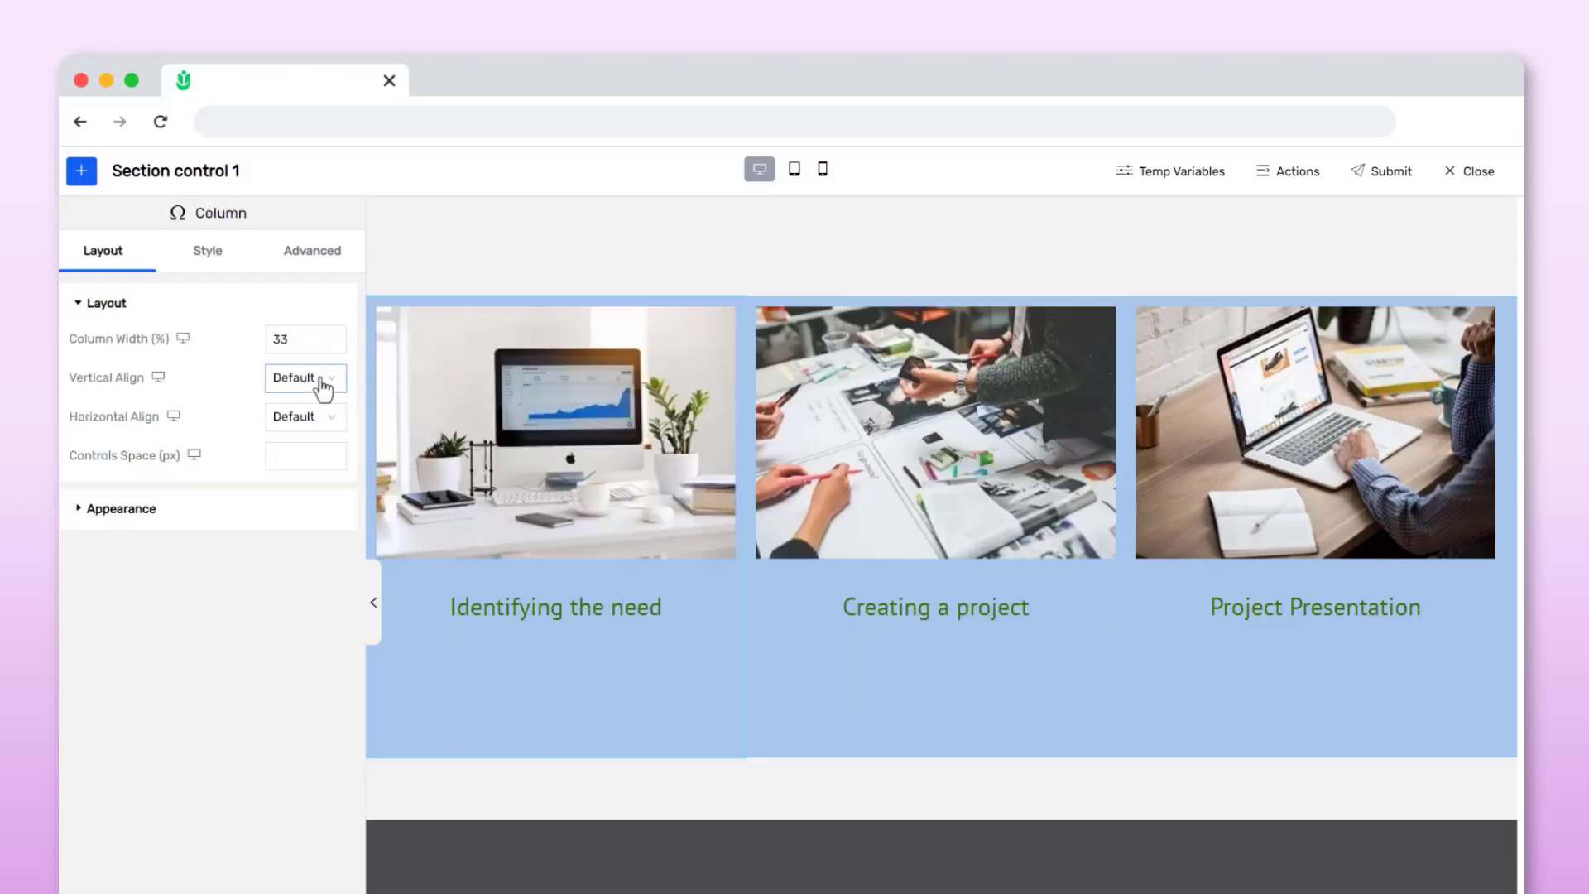
Try the Start, Center and End vertical alignment options for the first column
click(324, 386)
click(309, 454)
click(312, 382)
click(300, 474)
click(326, 383)
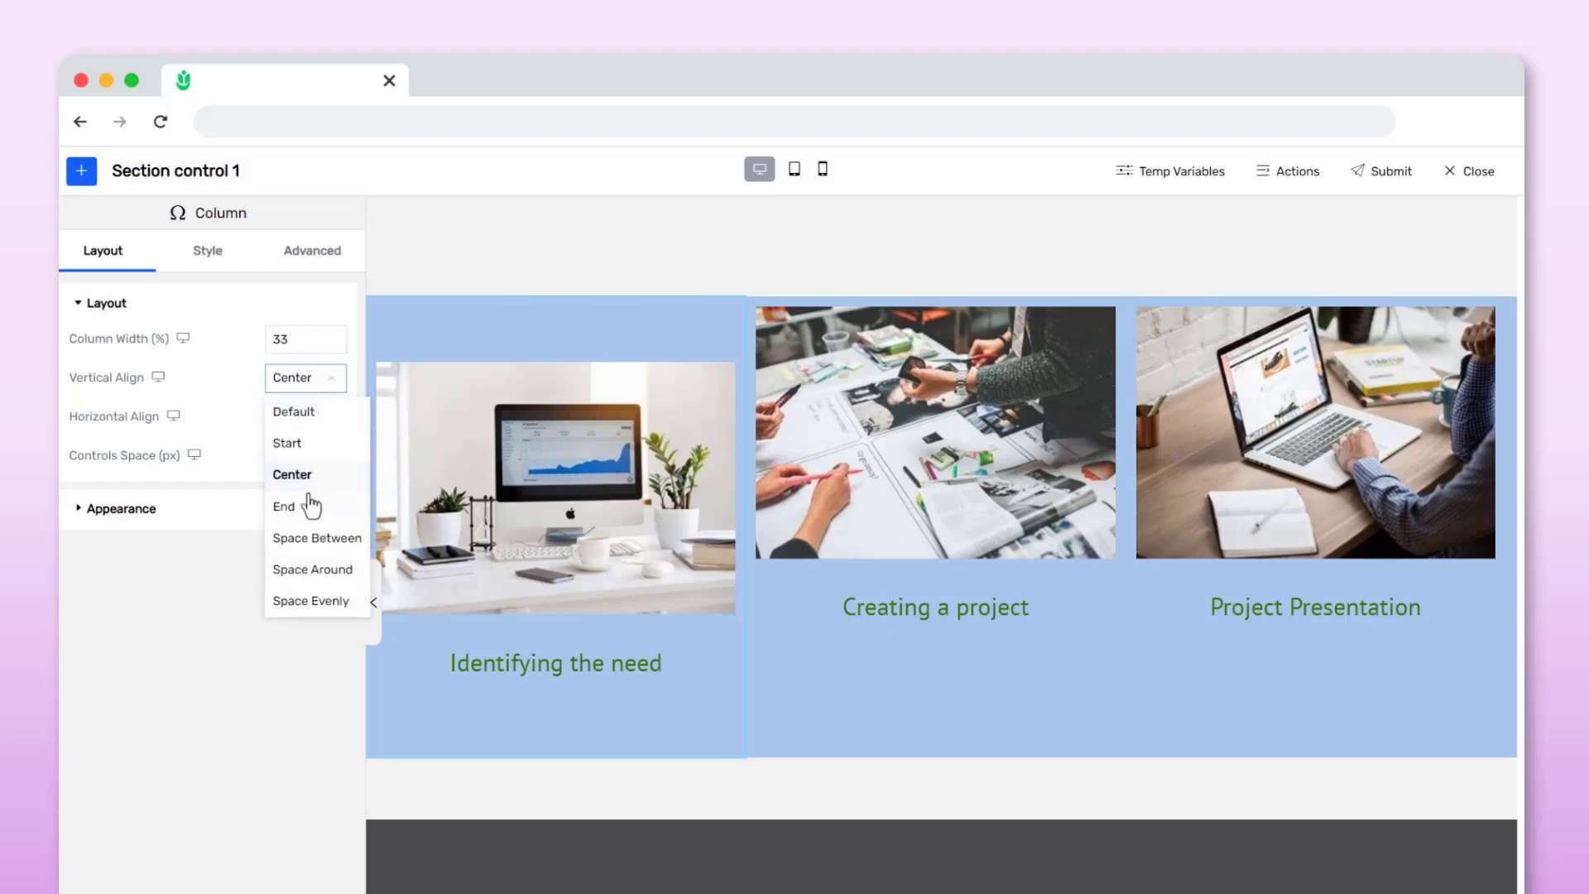
click(309, 505)
Try Space Between, Space Around and Space Evenly vertical alignment for the first column, then reset it to Default
click(322, 387)
click(298, 540)
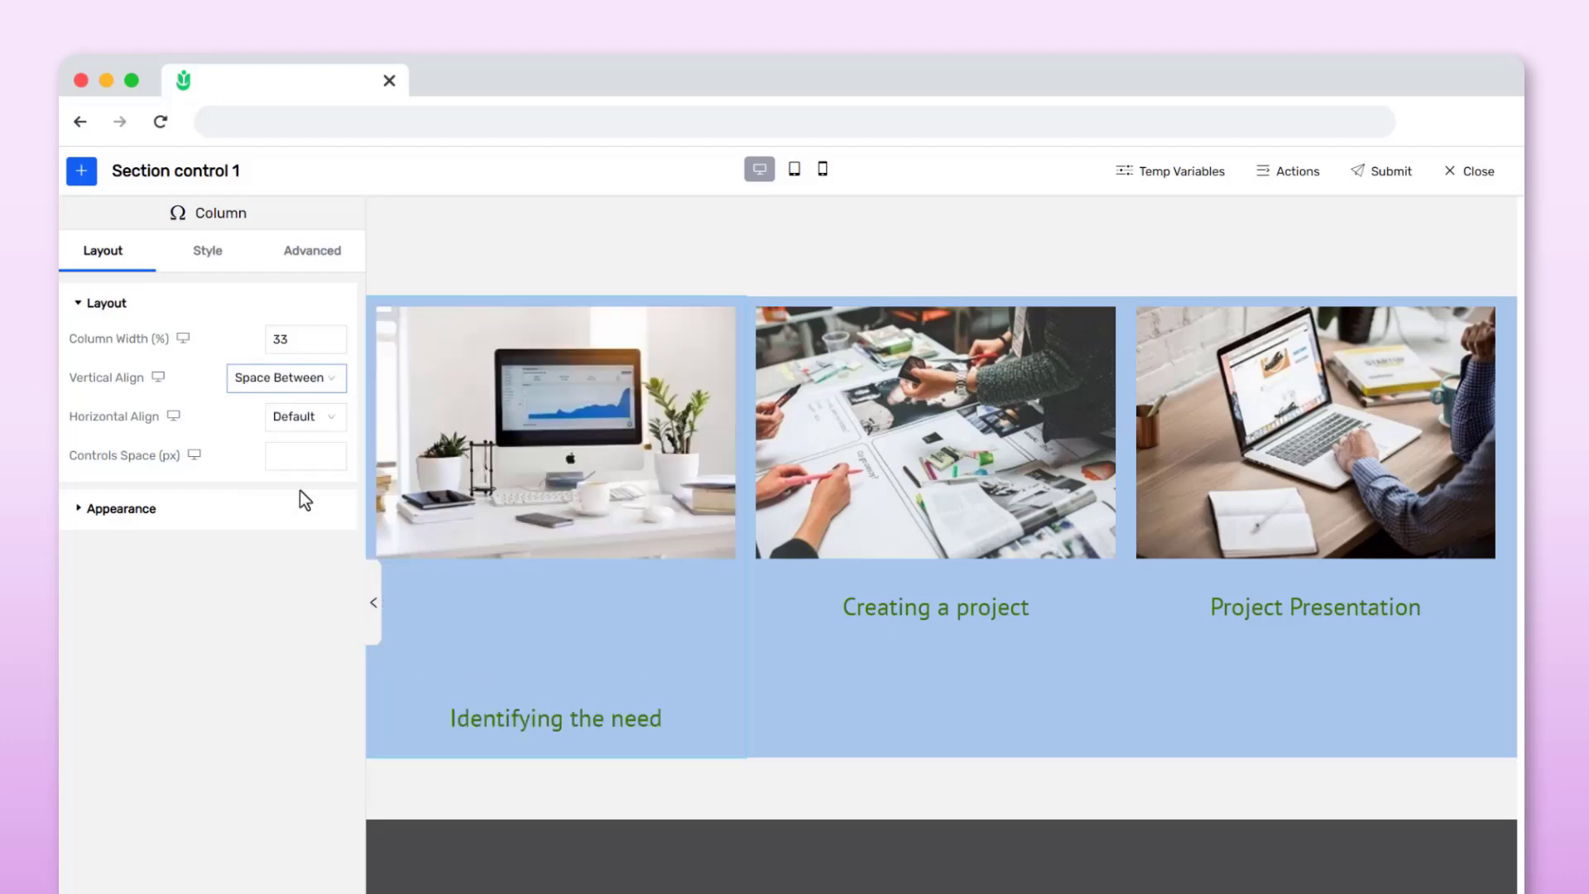
click(322, 387)
click(292, 579)
click(320, 389)
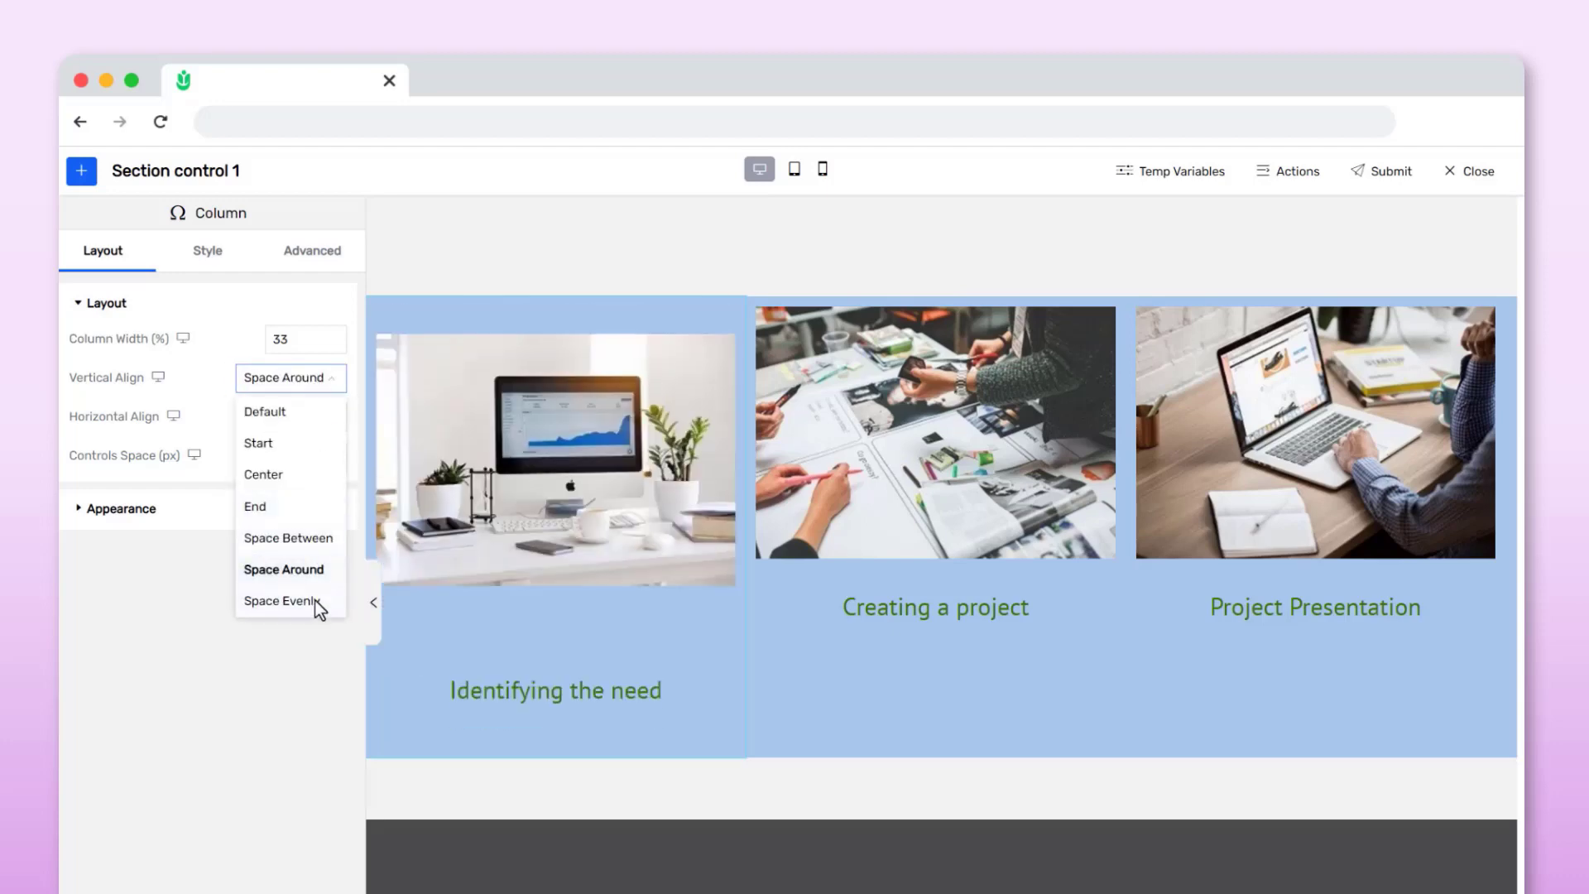
click(315, 610)
click(319, 385)
click(308, 422)
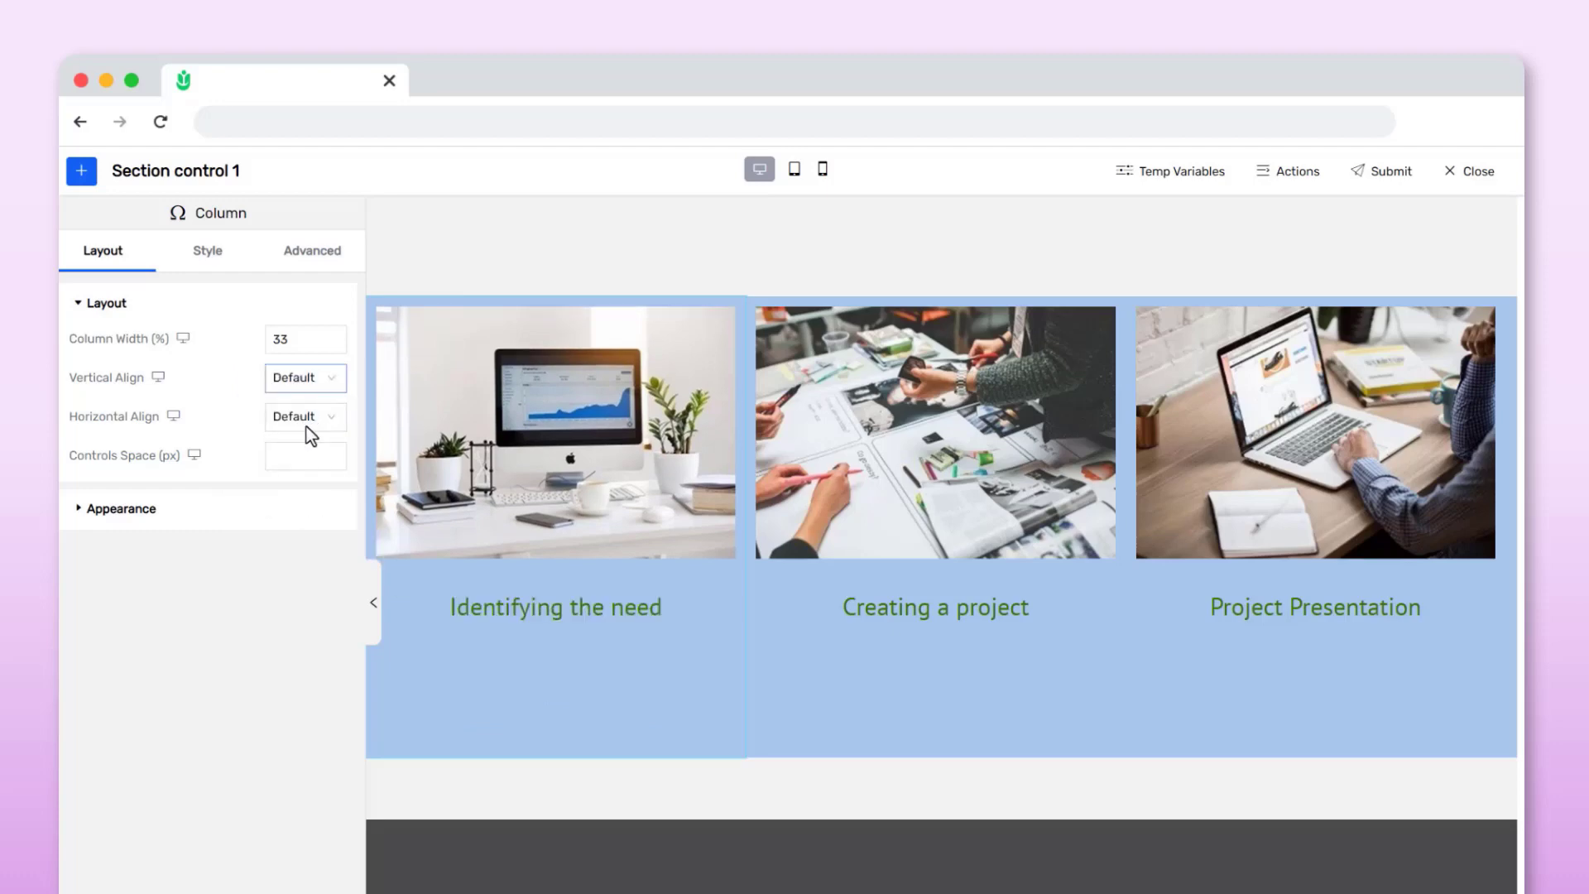
Duplicate the 'Identifying the need' title in the first column
click(538, 607)
click(312, 250)
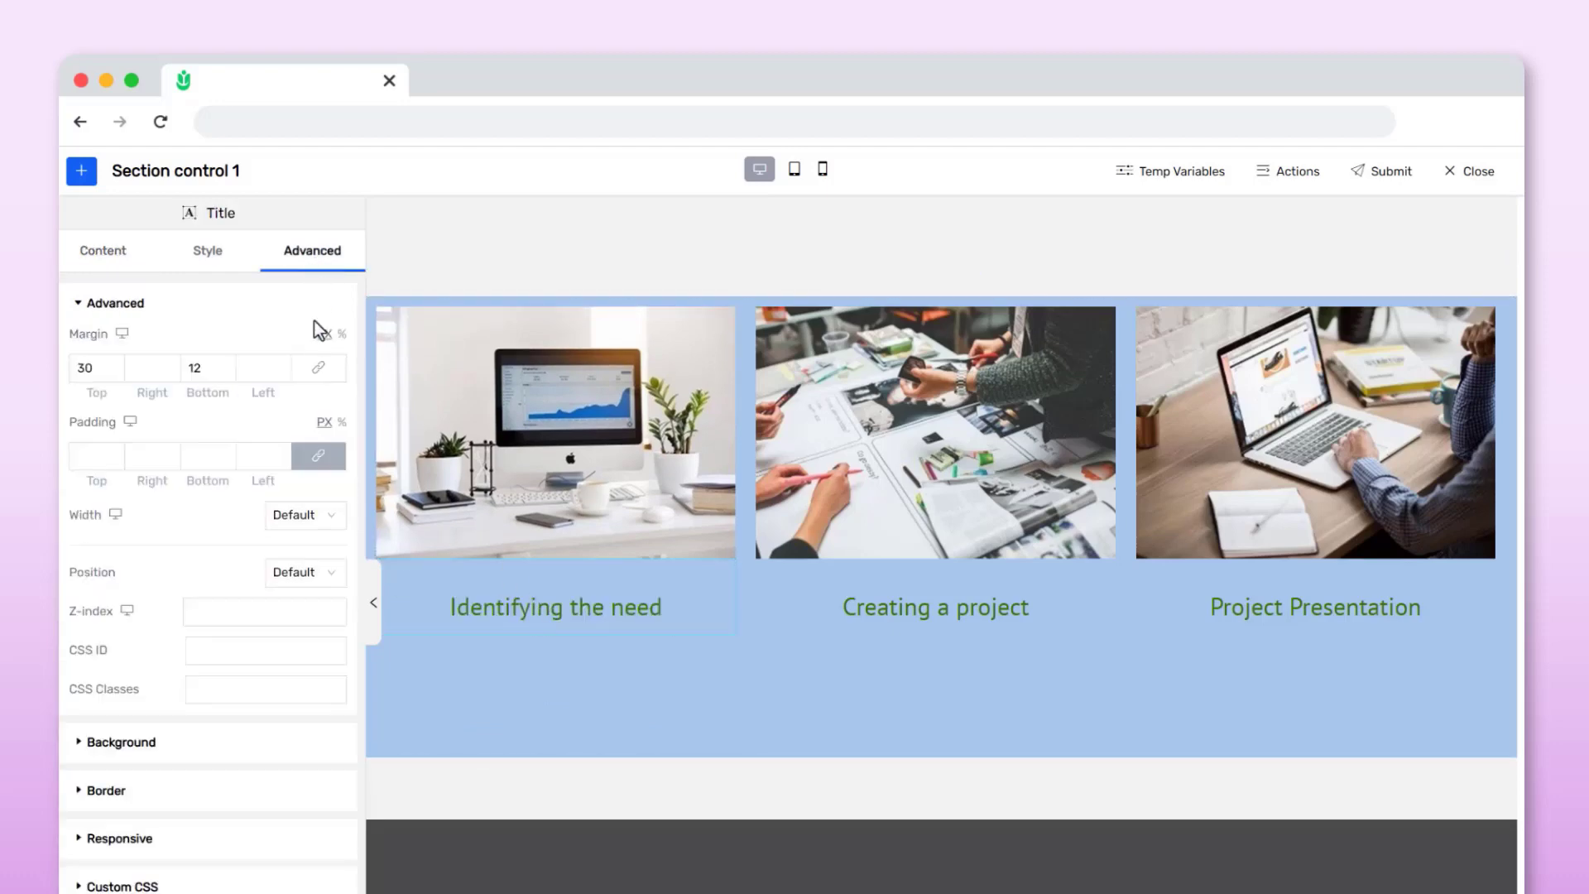
click(305, 515)
click(314, 616)
right_click(513, 614)
click(542, 638)
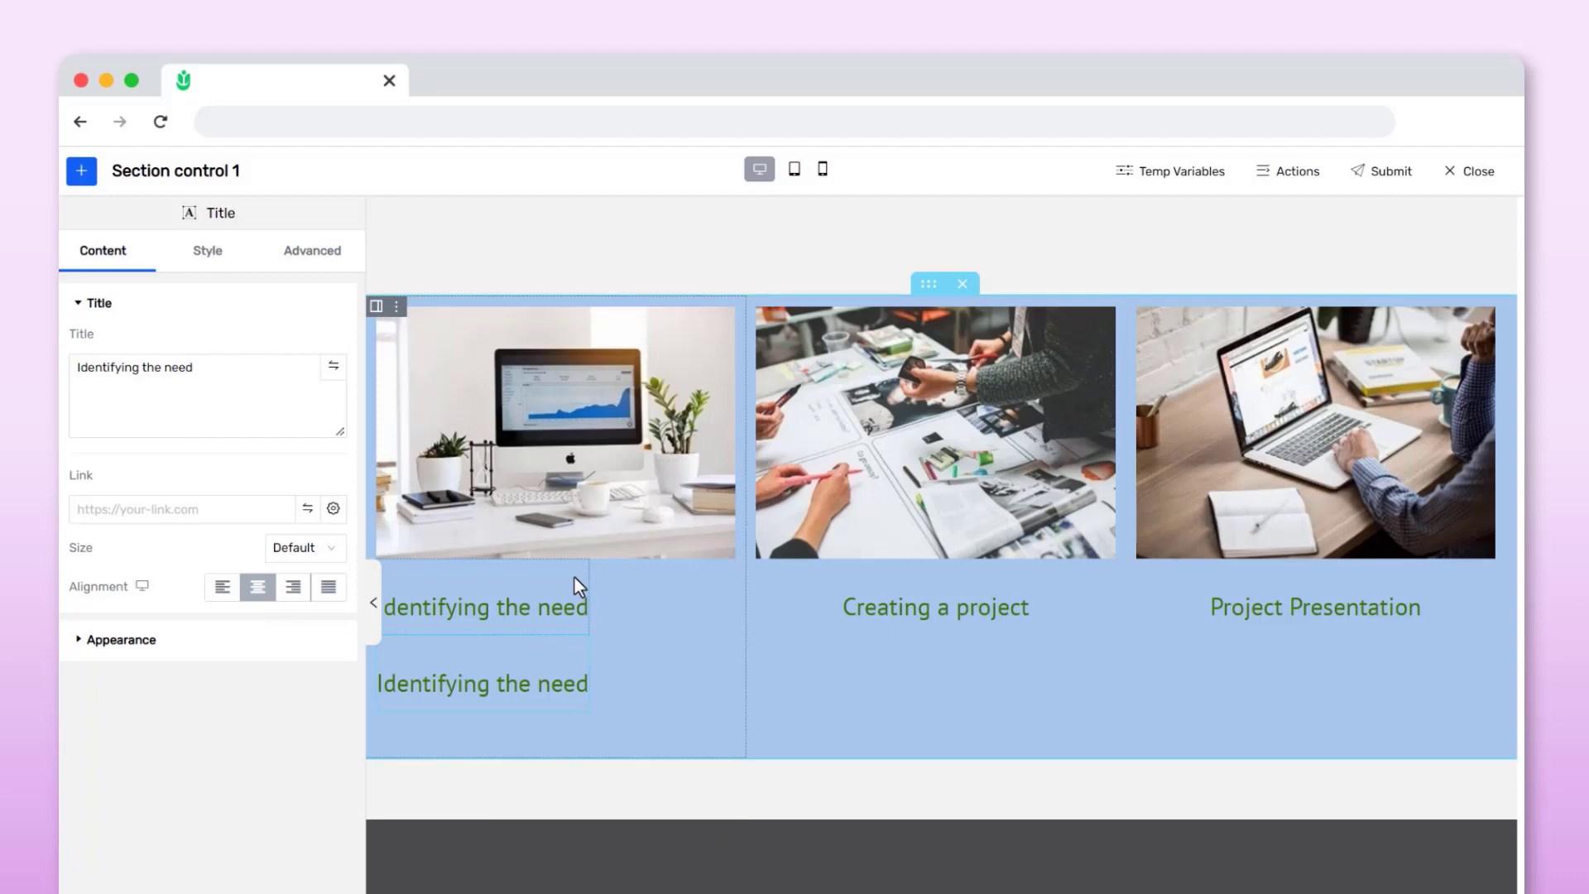
Set the first column's horizontal alignment to Space Evenly, trying Center and Space Between first
click(665, 678)
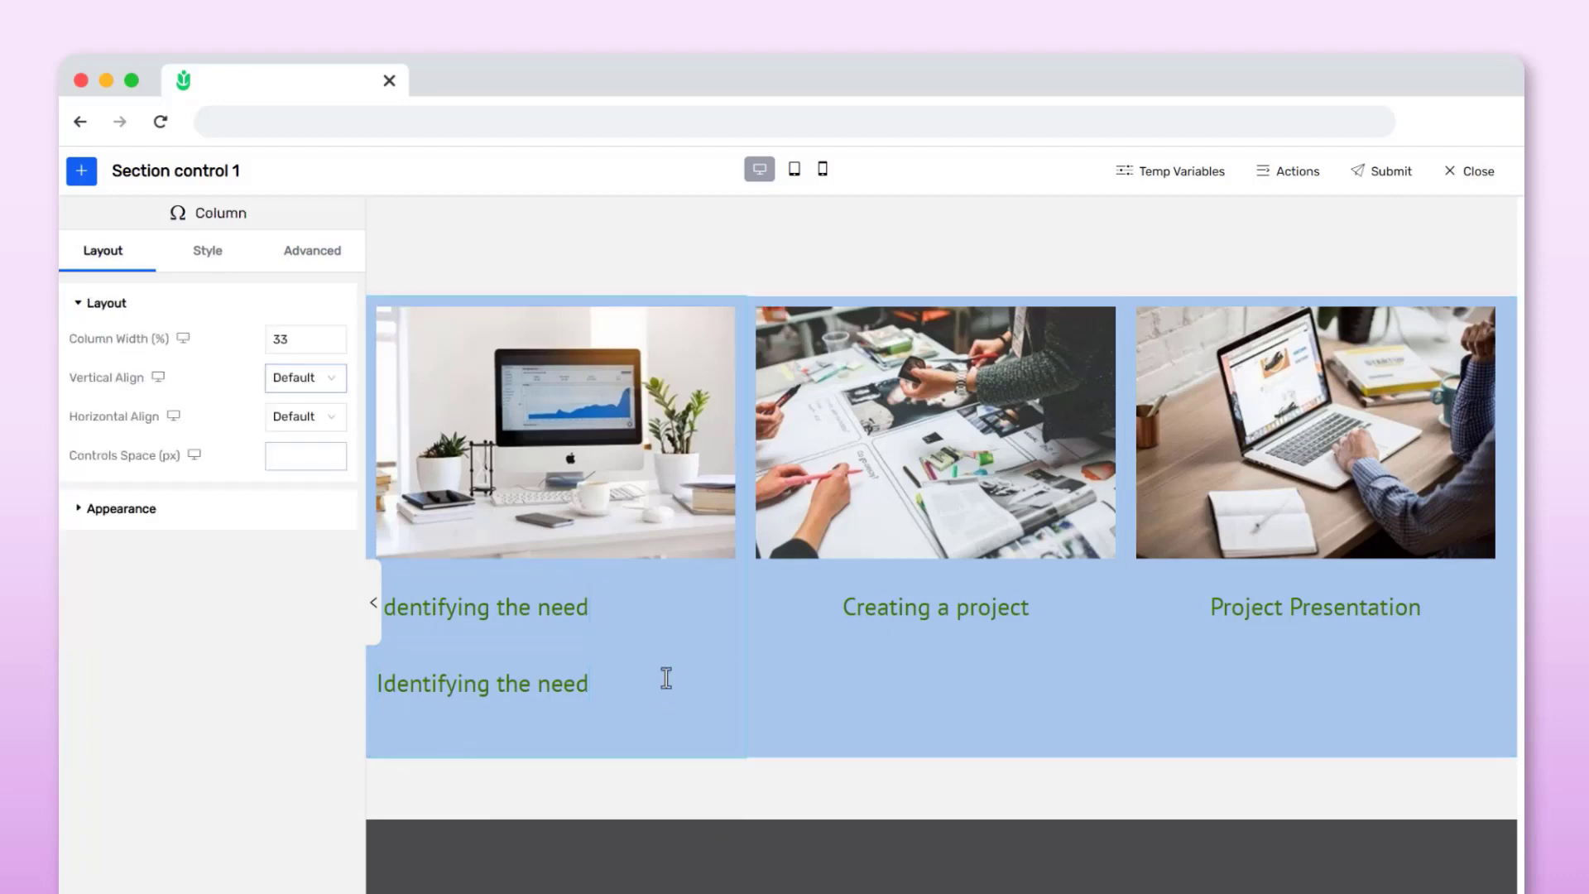
click(311, 417)
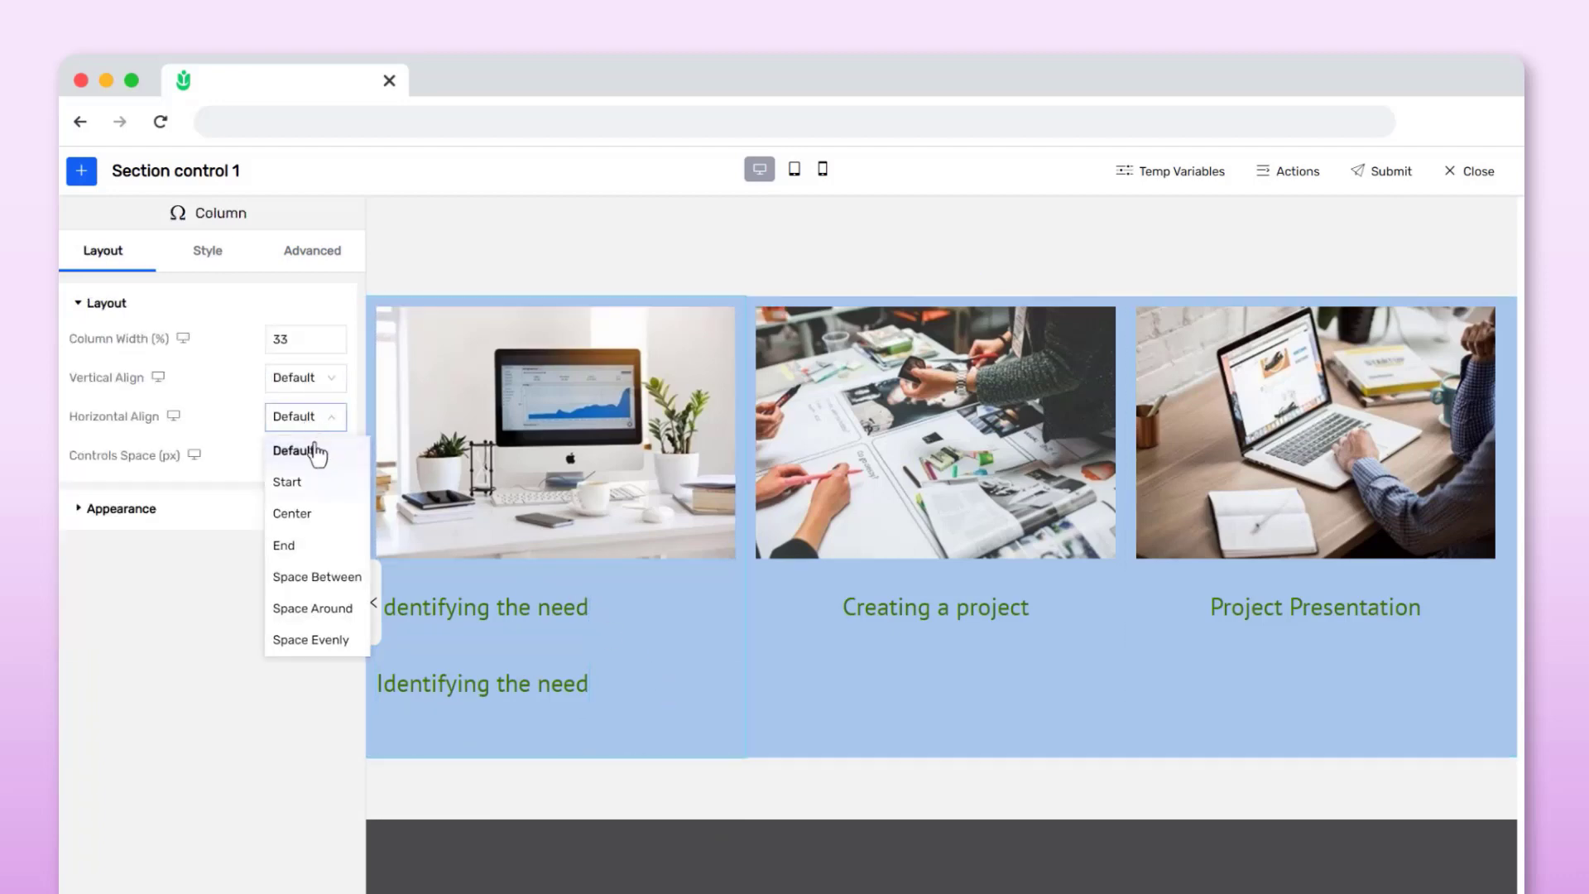
click(319, 519)
click(324, 424)
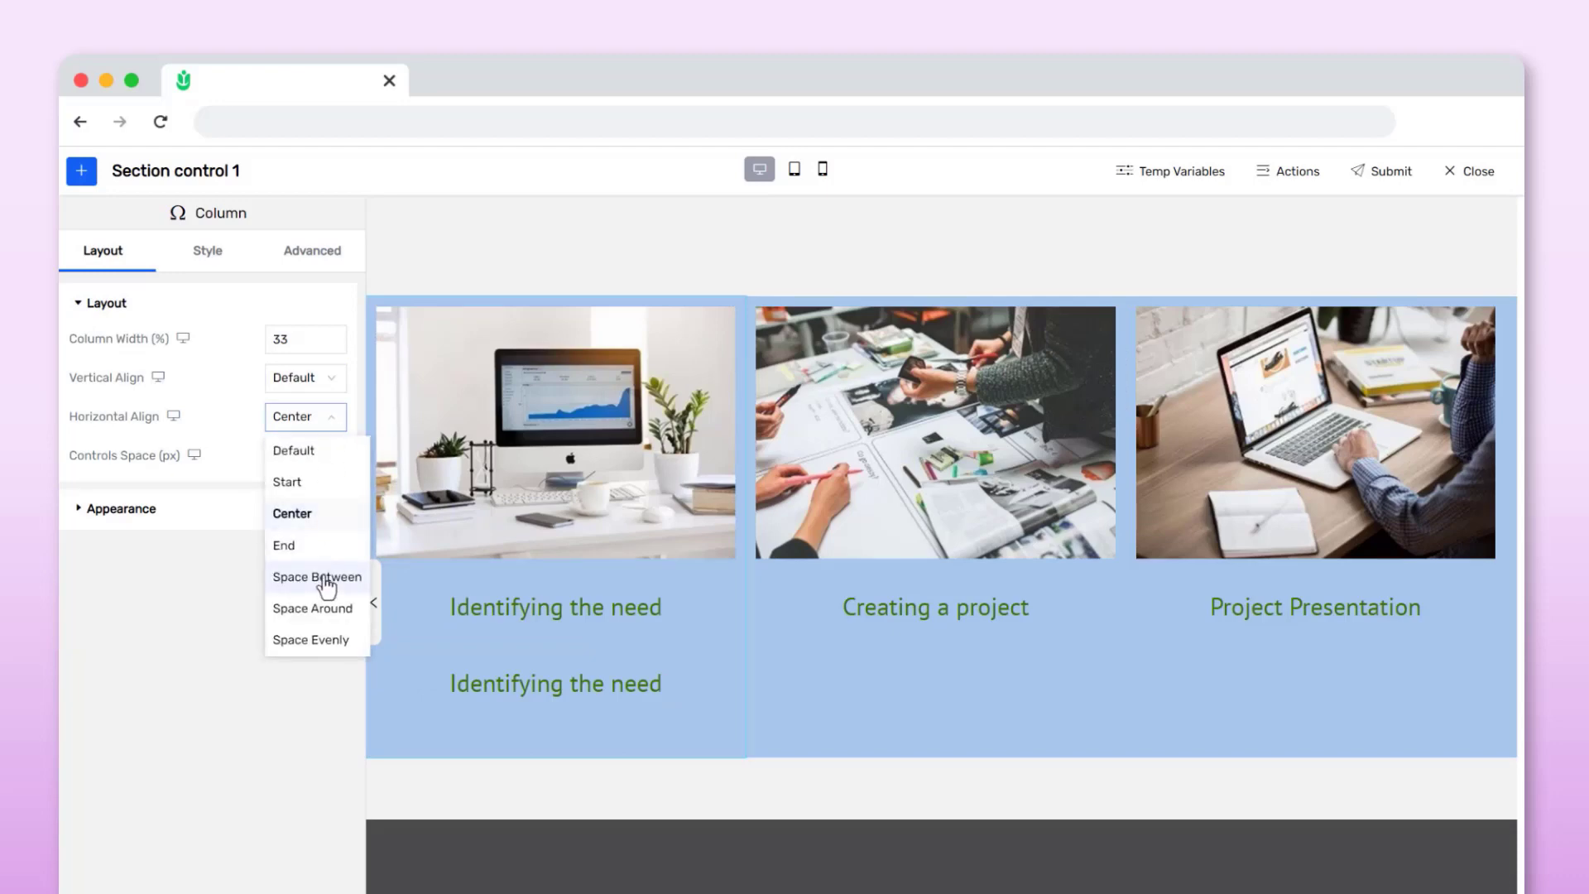
click(323, 577)
click(326, 418)
click(318, 639)
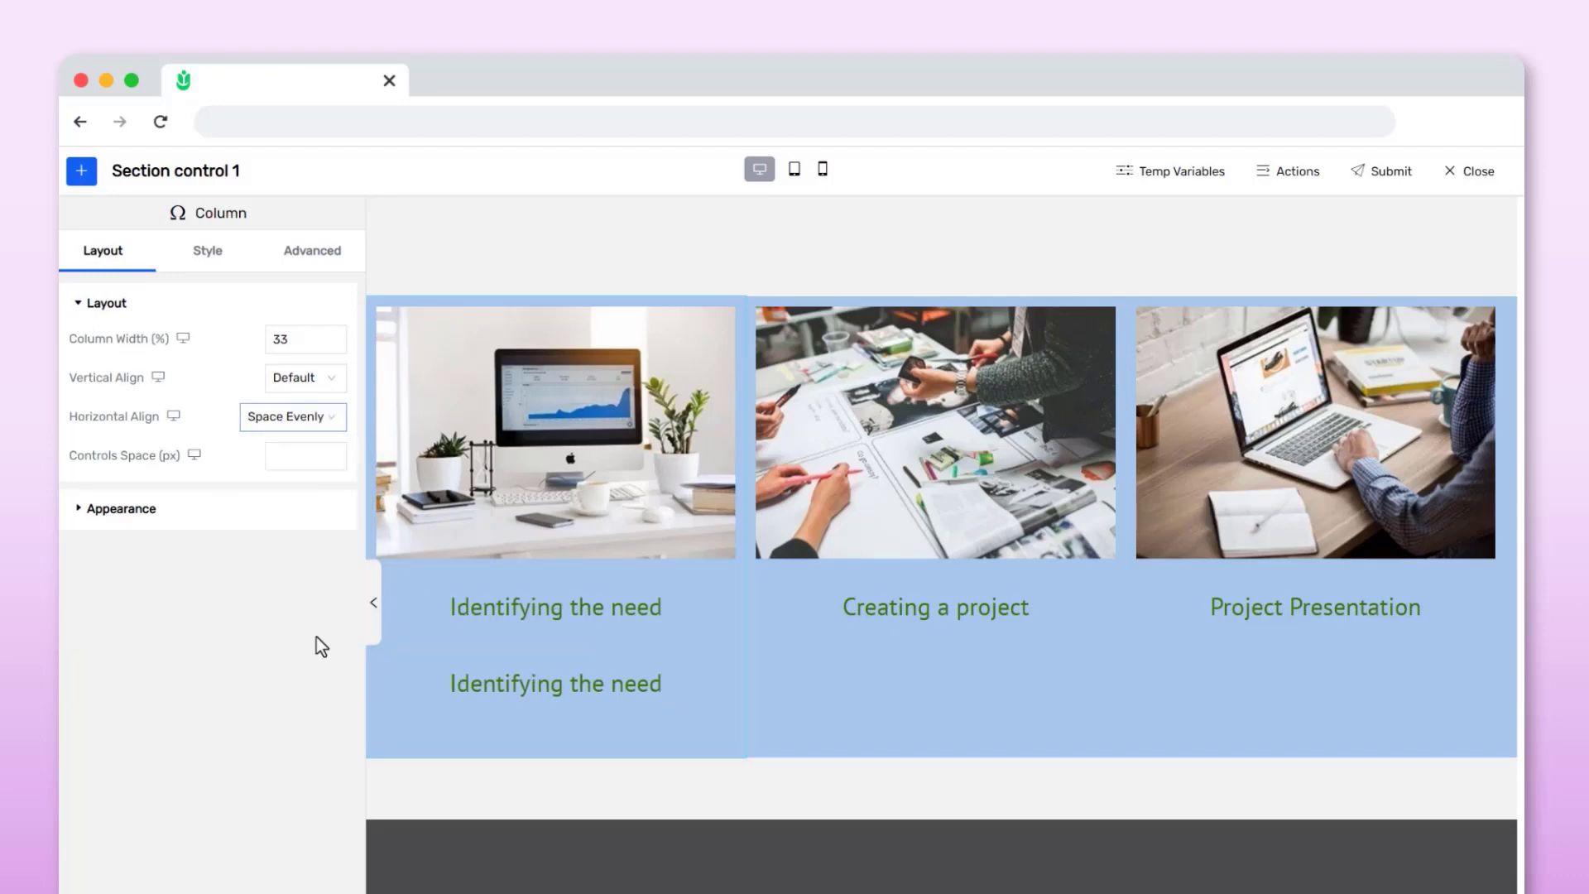
Delete the duplicated 'Identifying the need' title
click(485, 682)
right_click(486, 681)
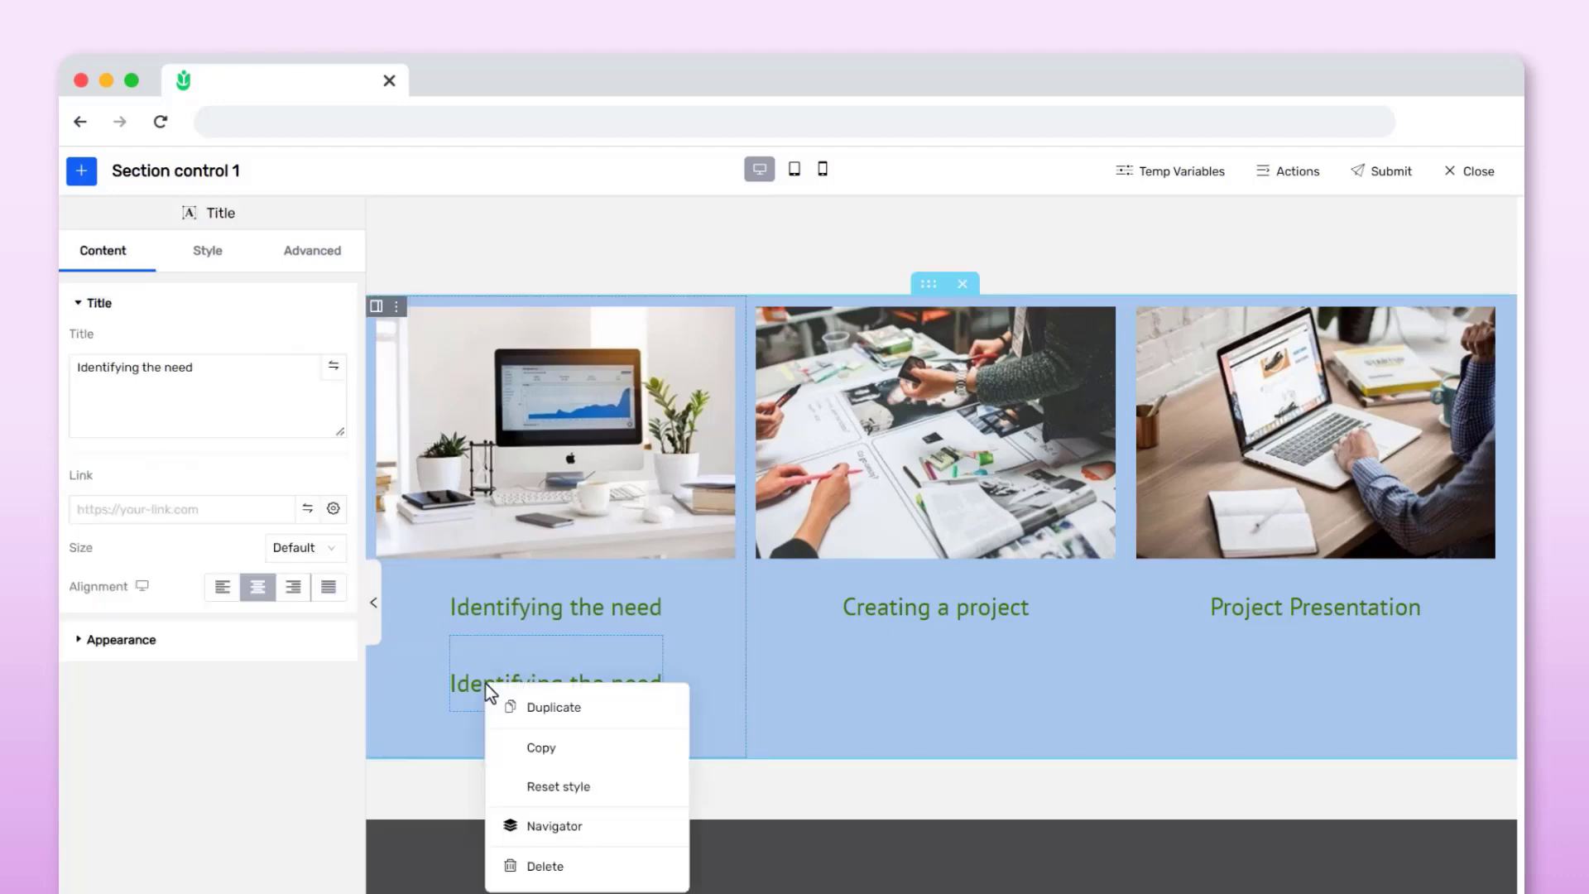
click(588, 864)
Give the first column a Fill background with a white color
click(968, 370)
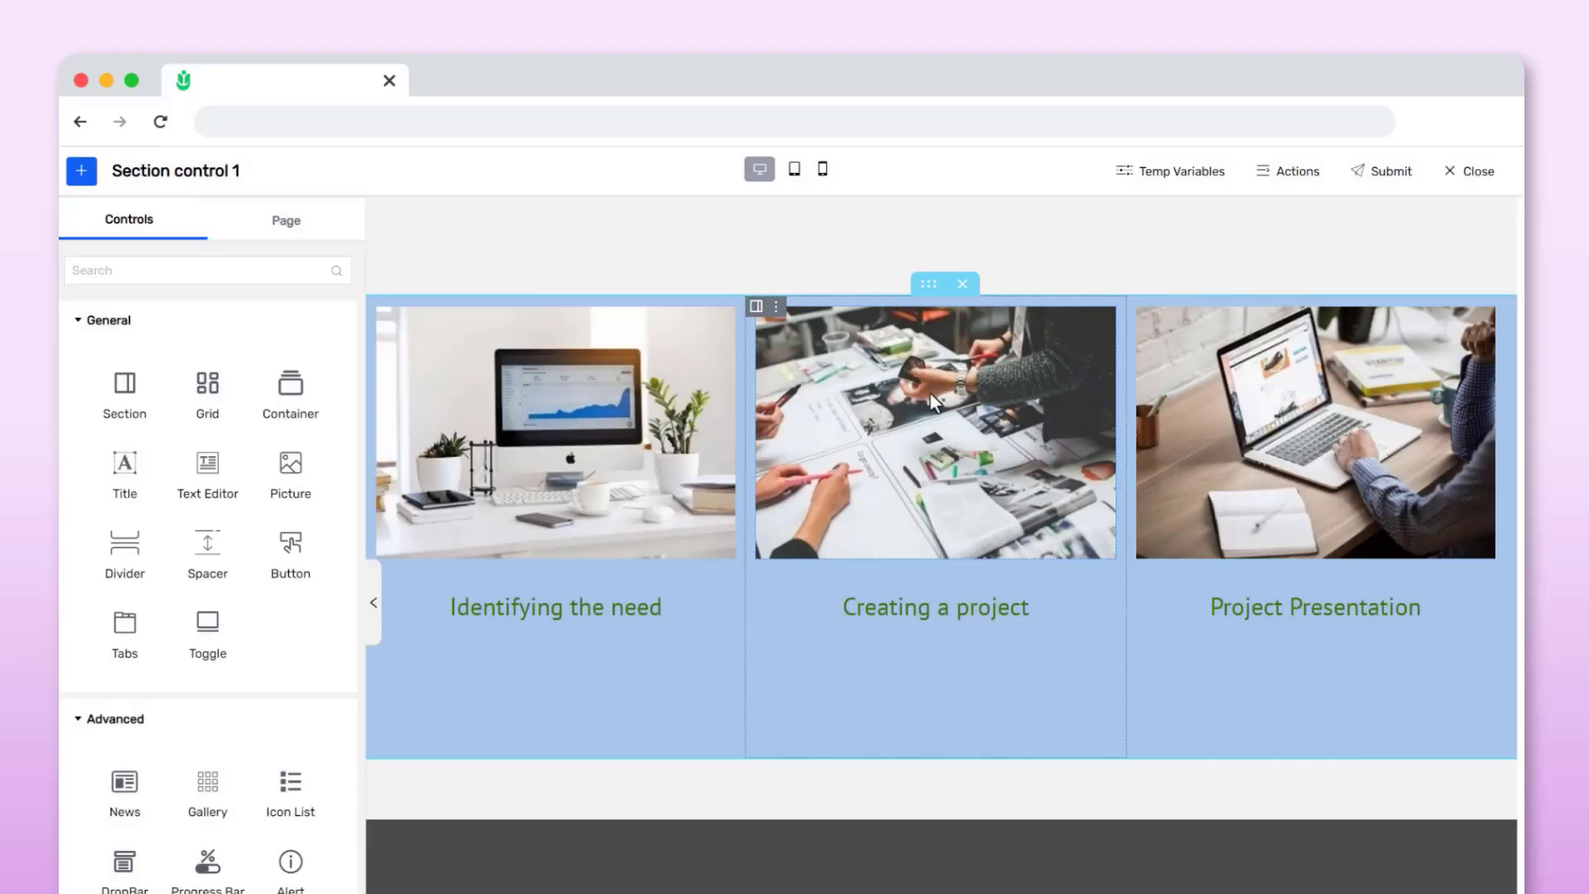
click(639, 632)
click(208, 252)
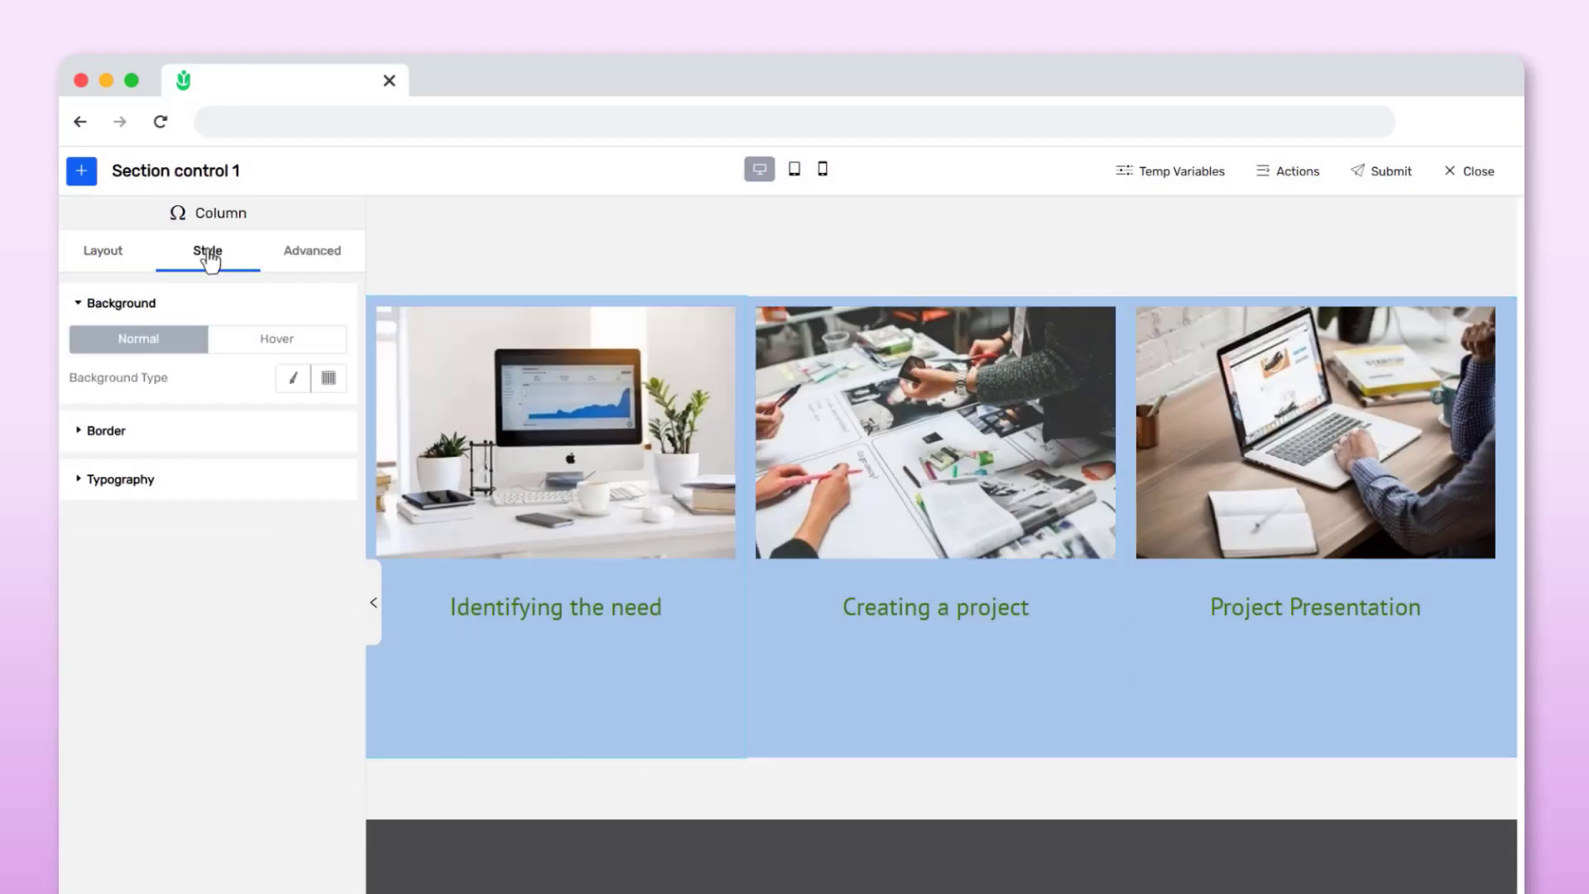
click(294, 379)
click(335, 416)
click(301, 723)
click(175, 711)
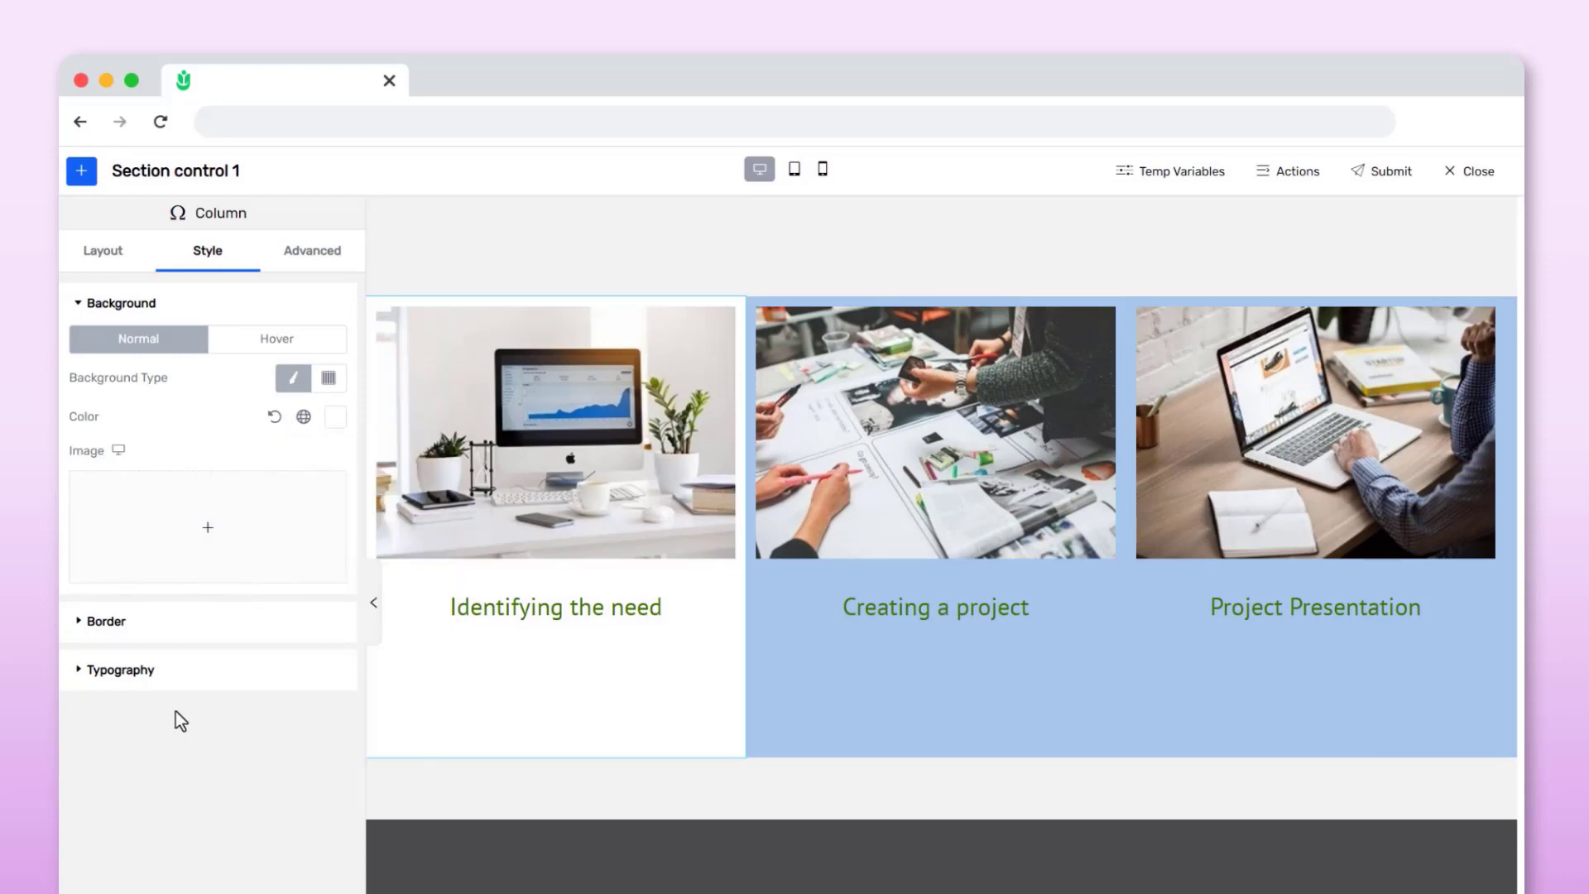
Set the first column's typography text color to the purple swatch
click(175, 672)
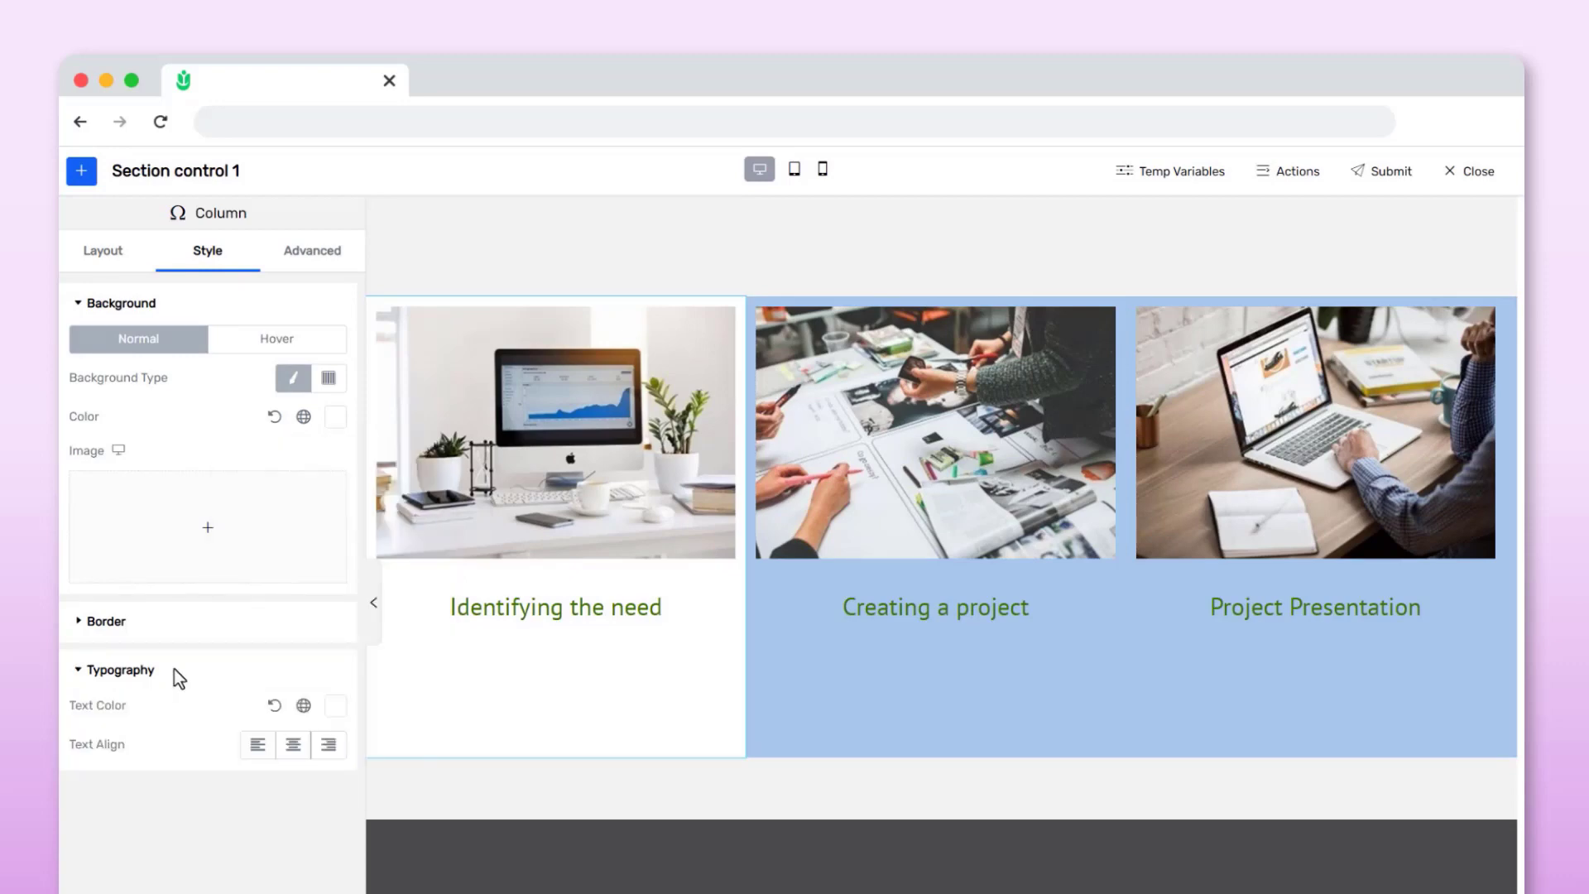
click(335, 705)
click(399, 647)
click(199, 691)
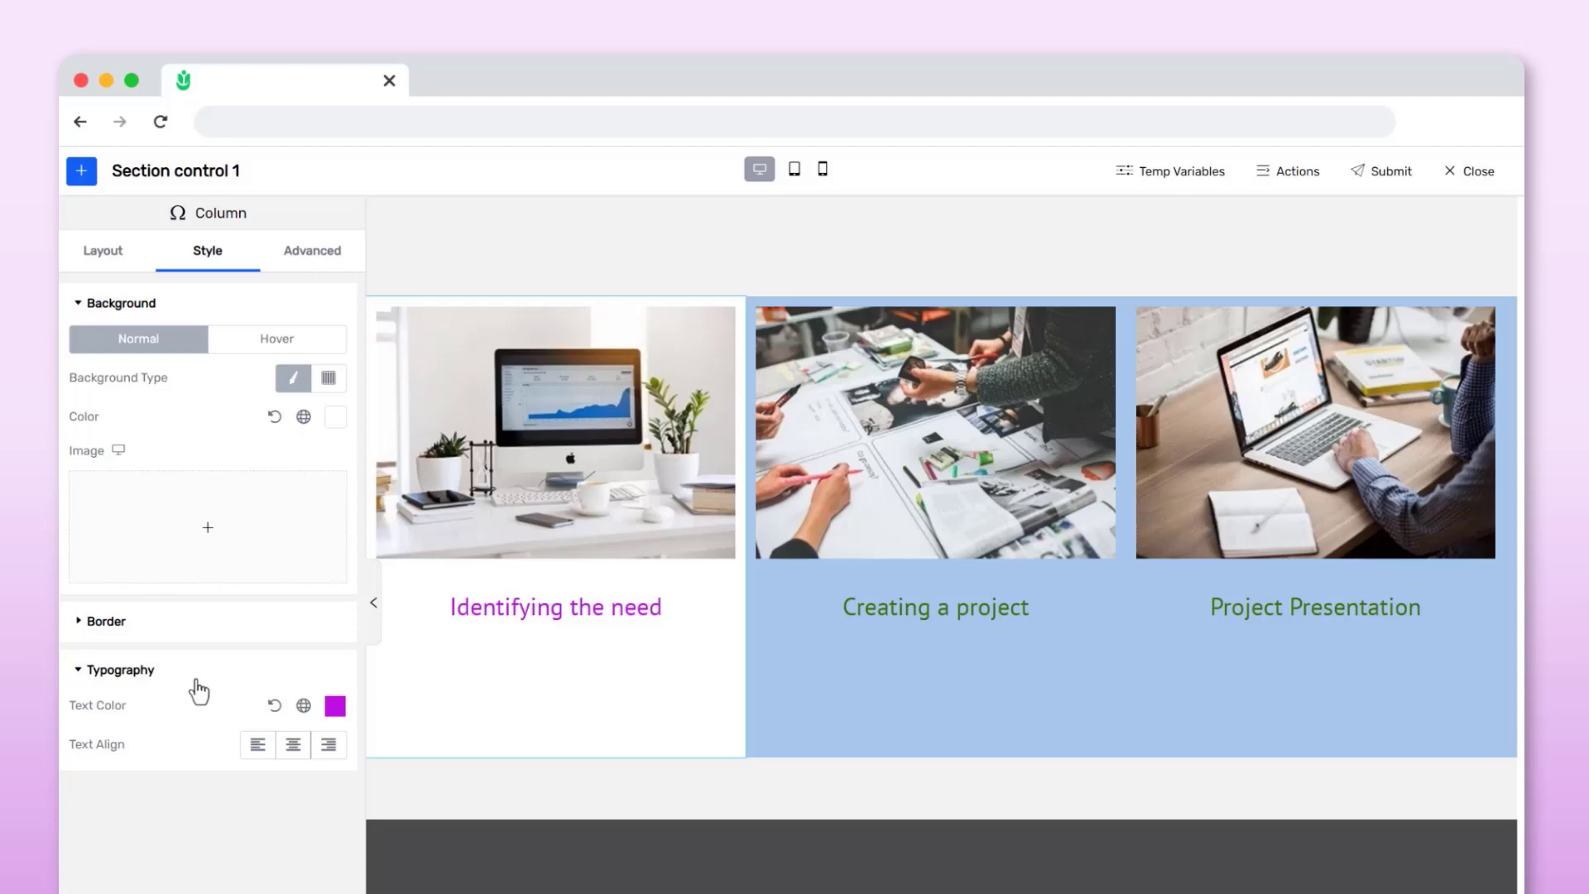
Set the 'Identifying the need' title's text color to the orange swatch
click(494, 612)
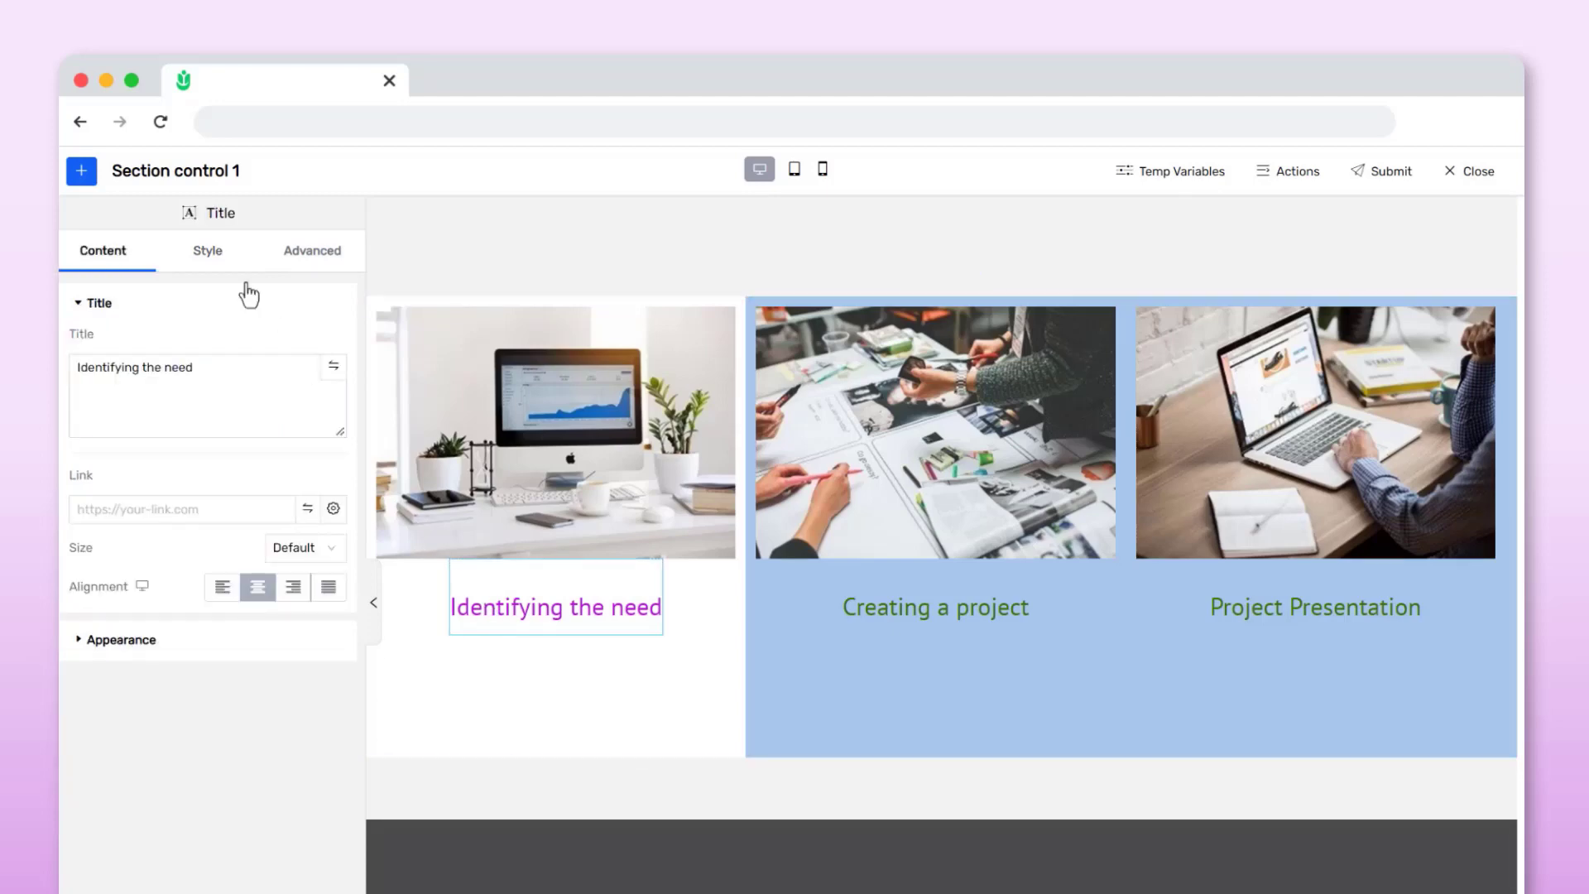
click(209, 250)
click(335, 340)
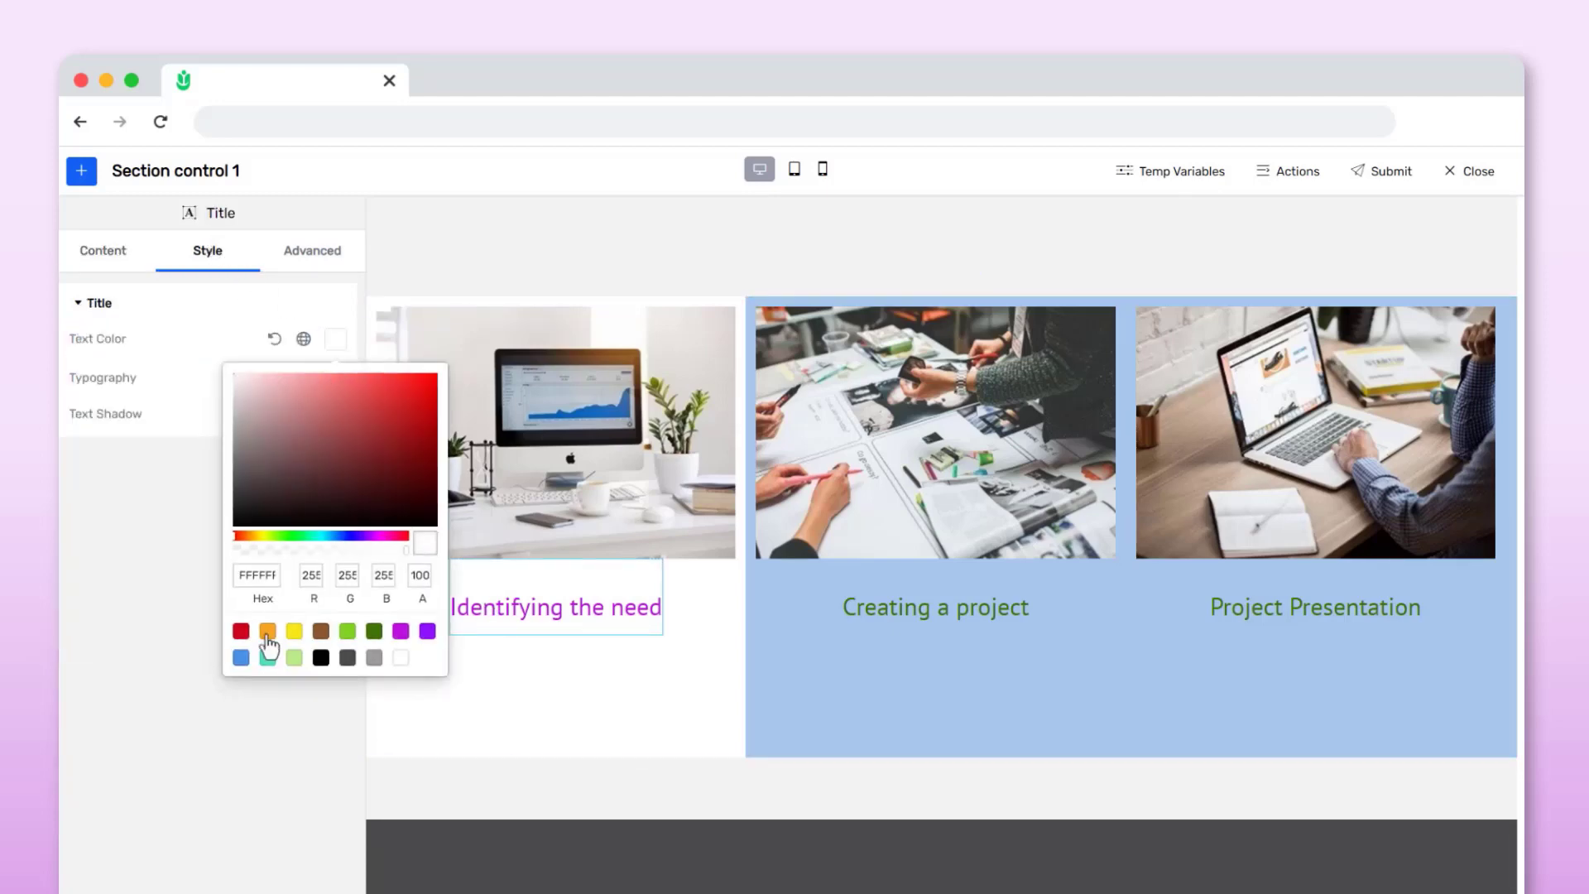
click(268, 631)
click(398, 712)
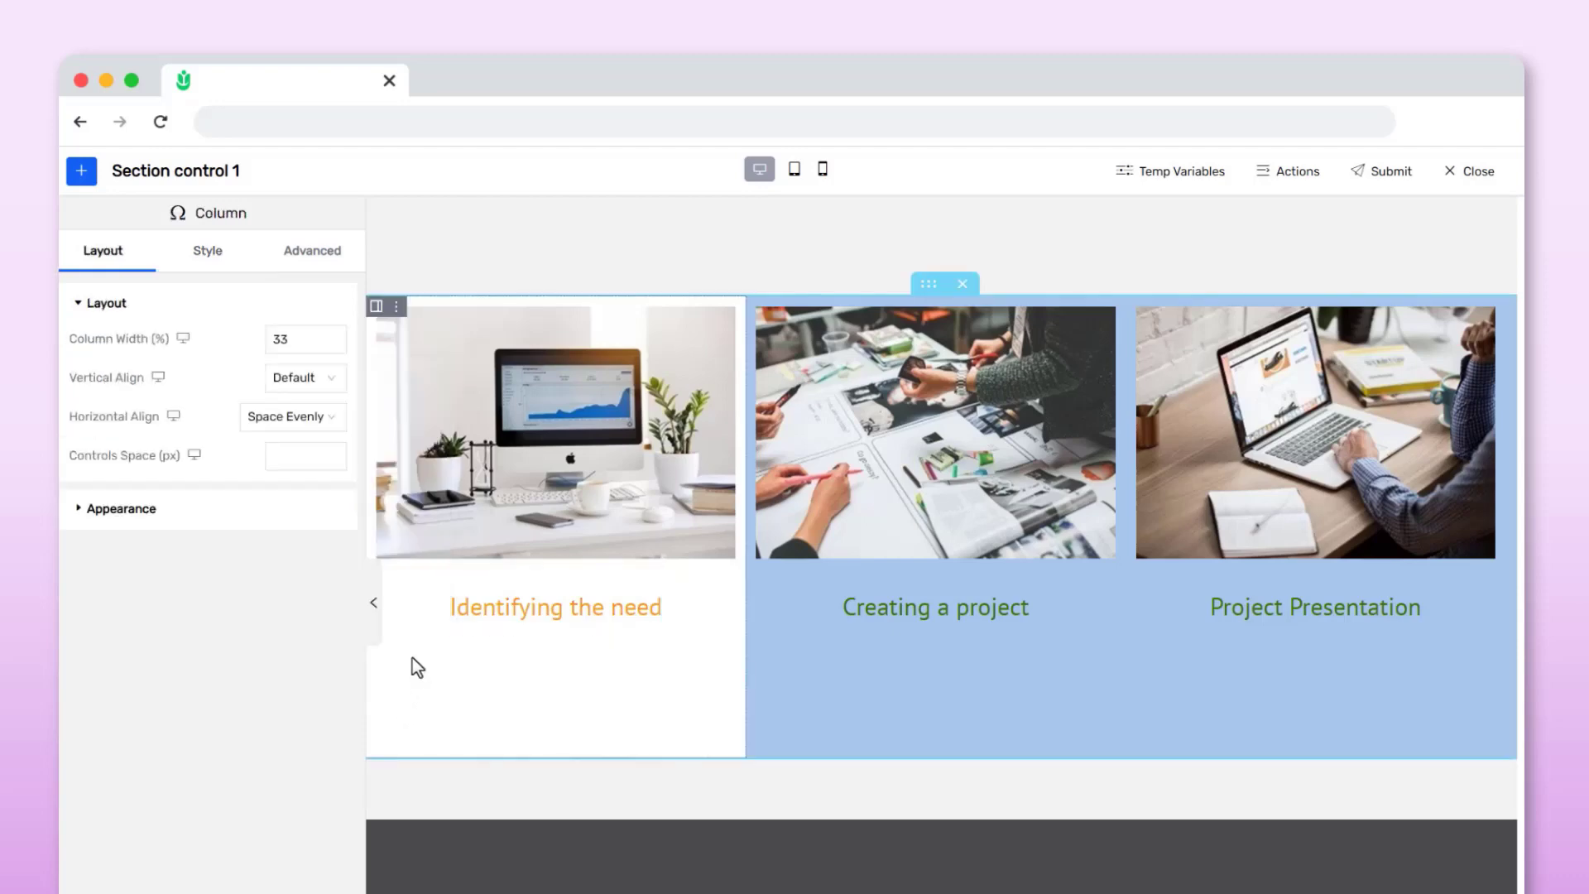
Change the first column's typography text color to brown, then to the red swatch
click(207, 253)
click(197, 676)
click(335, 705)
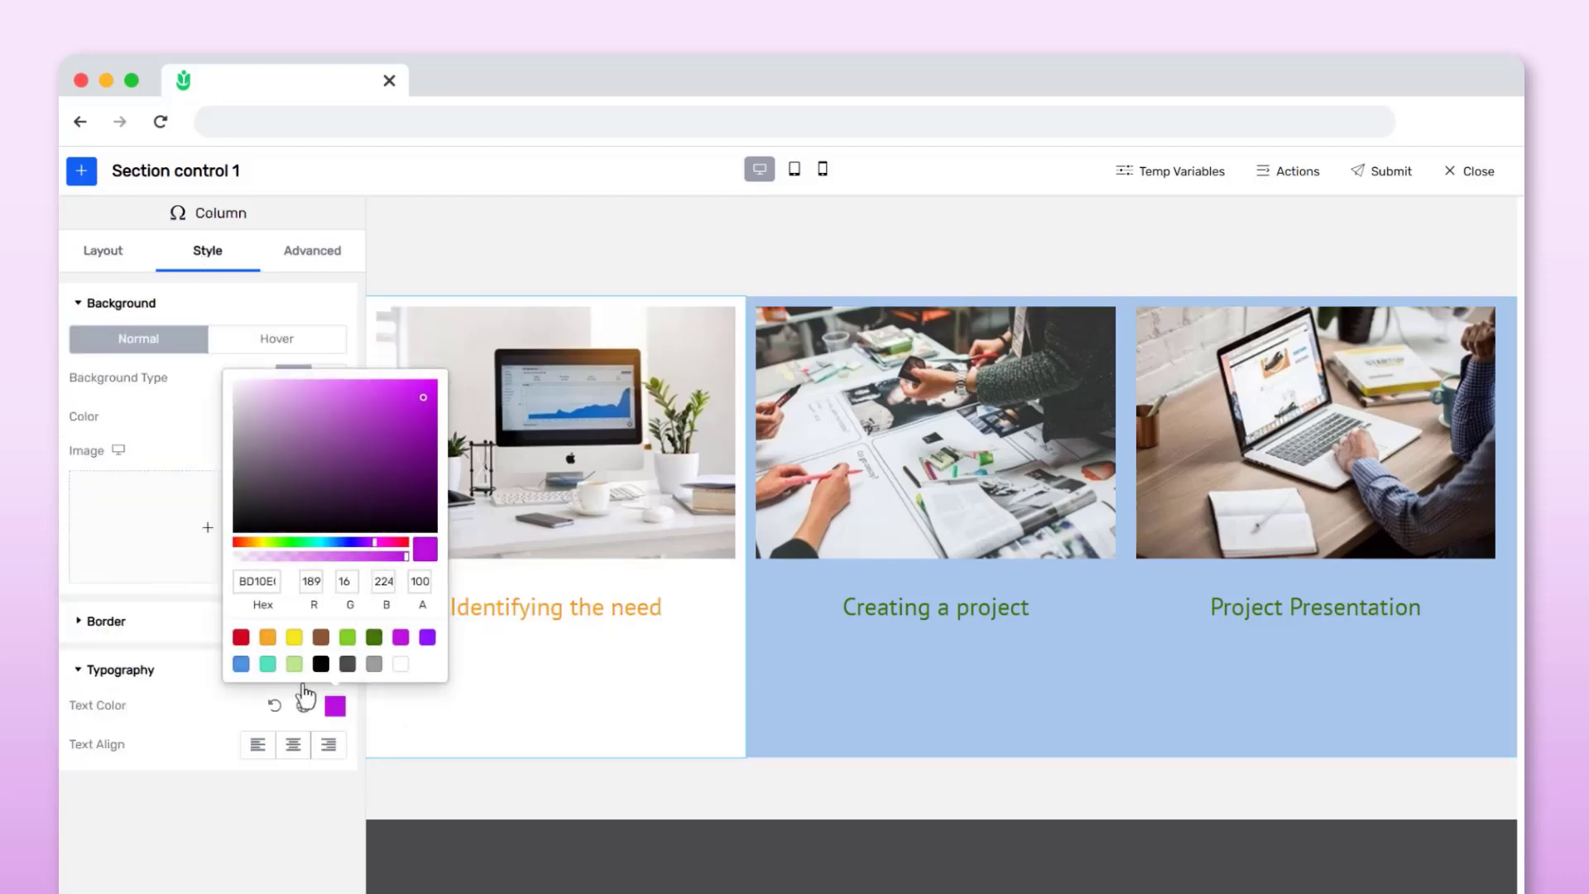
click(320, 637)
click(431, 705)
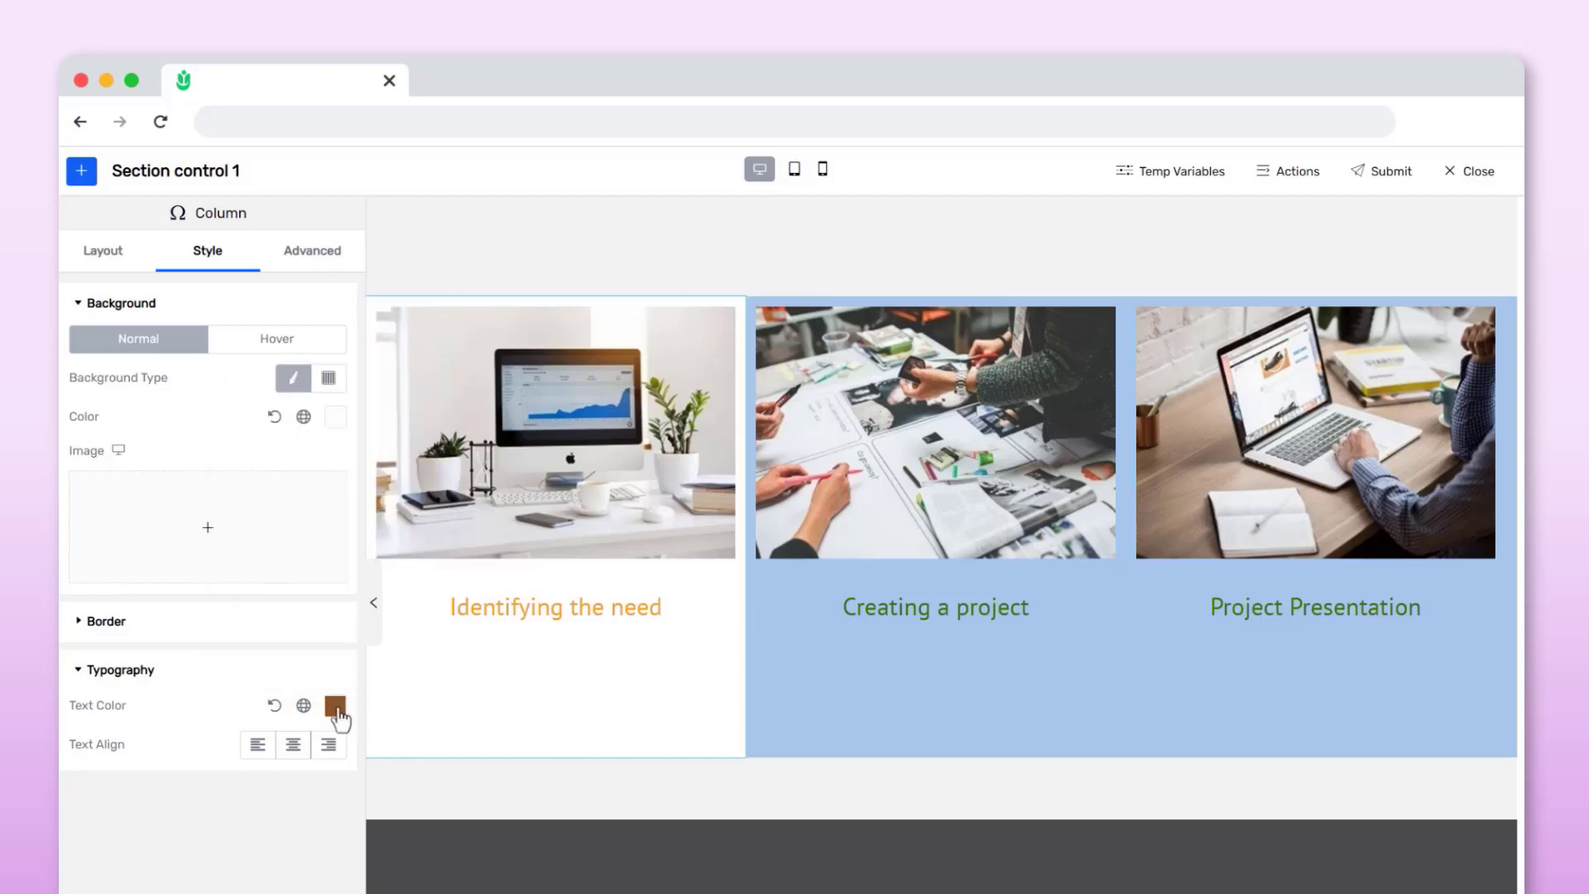
click(335, 706)
click(240, 637)
click(206, 699)
click(557, 616)
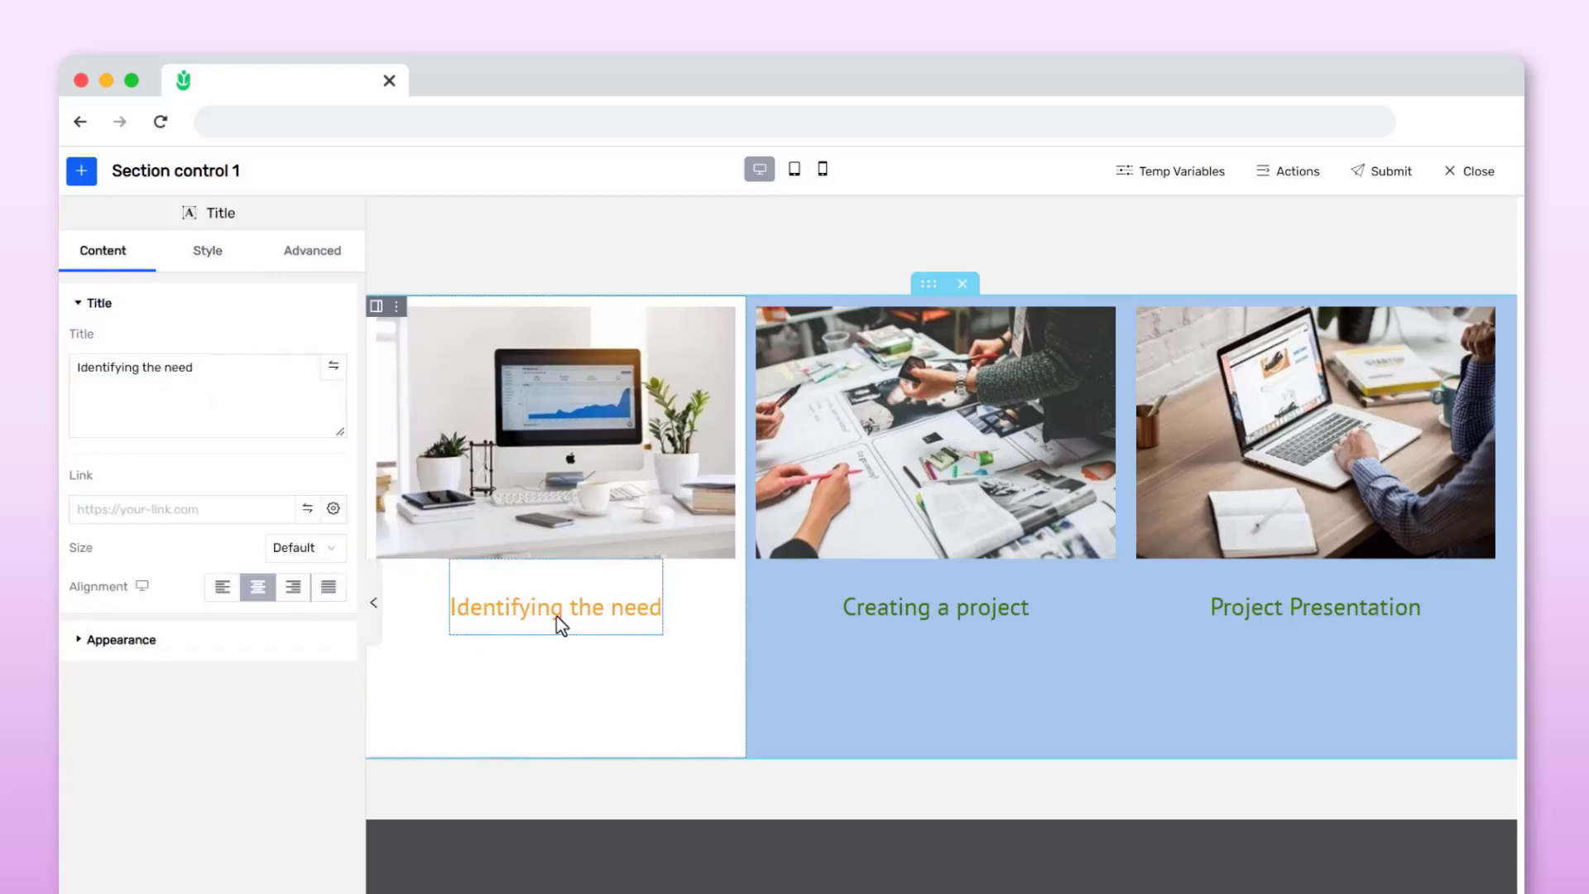
Set the 'Identifying the need' title's text color to hex 0064CC
click(207, 251)
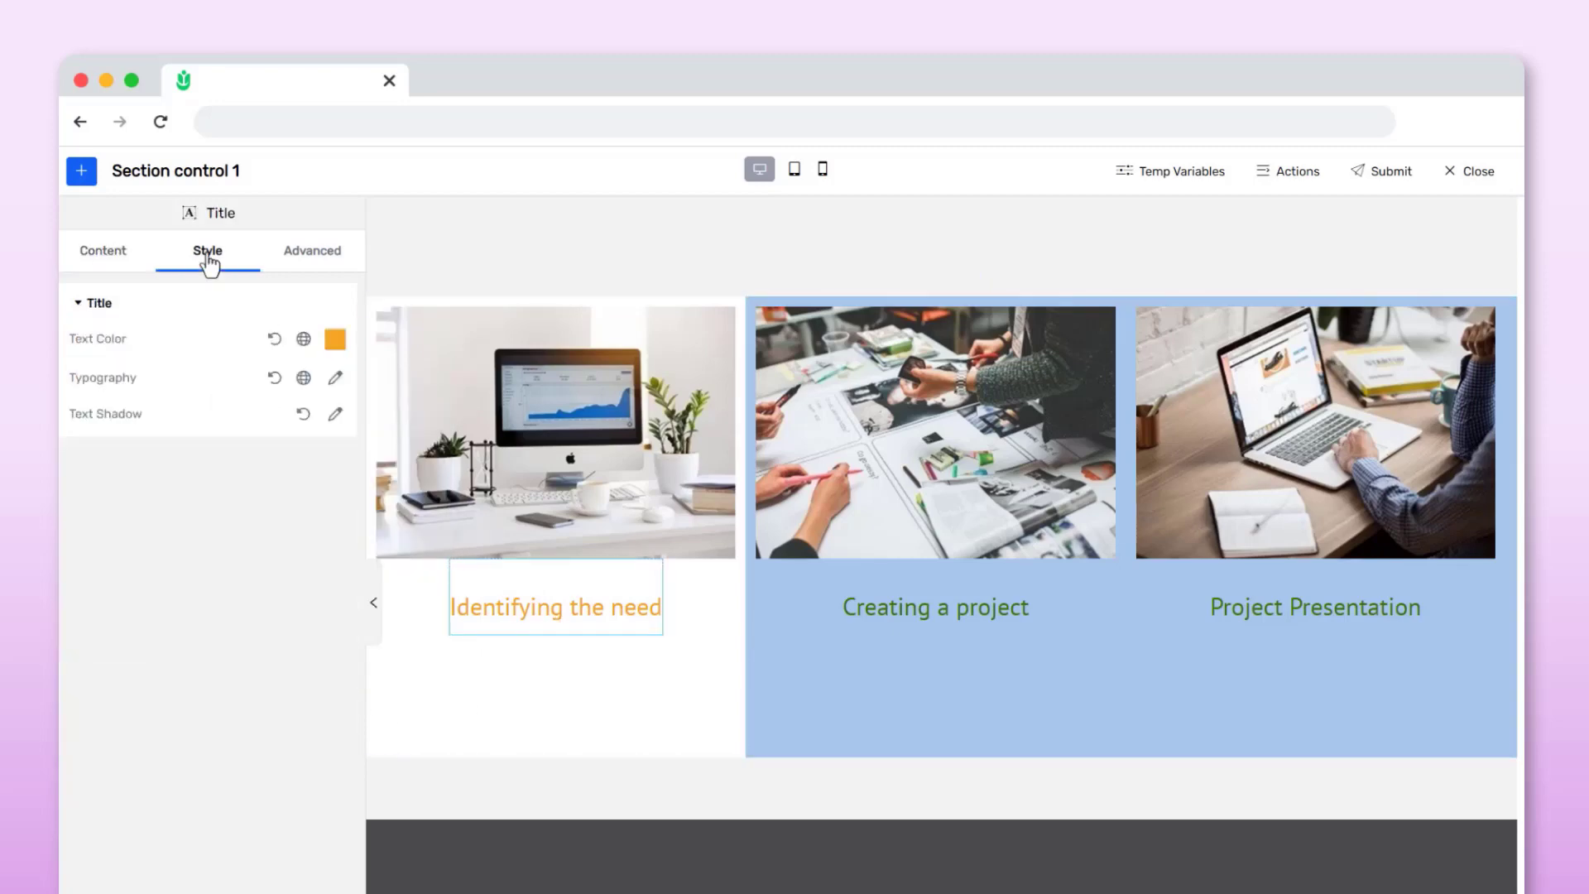
click(335, 339)
double_click(239, 574)
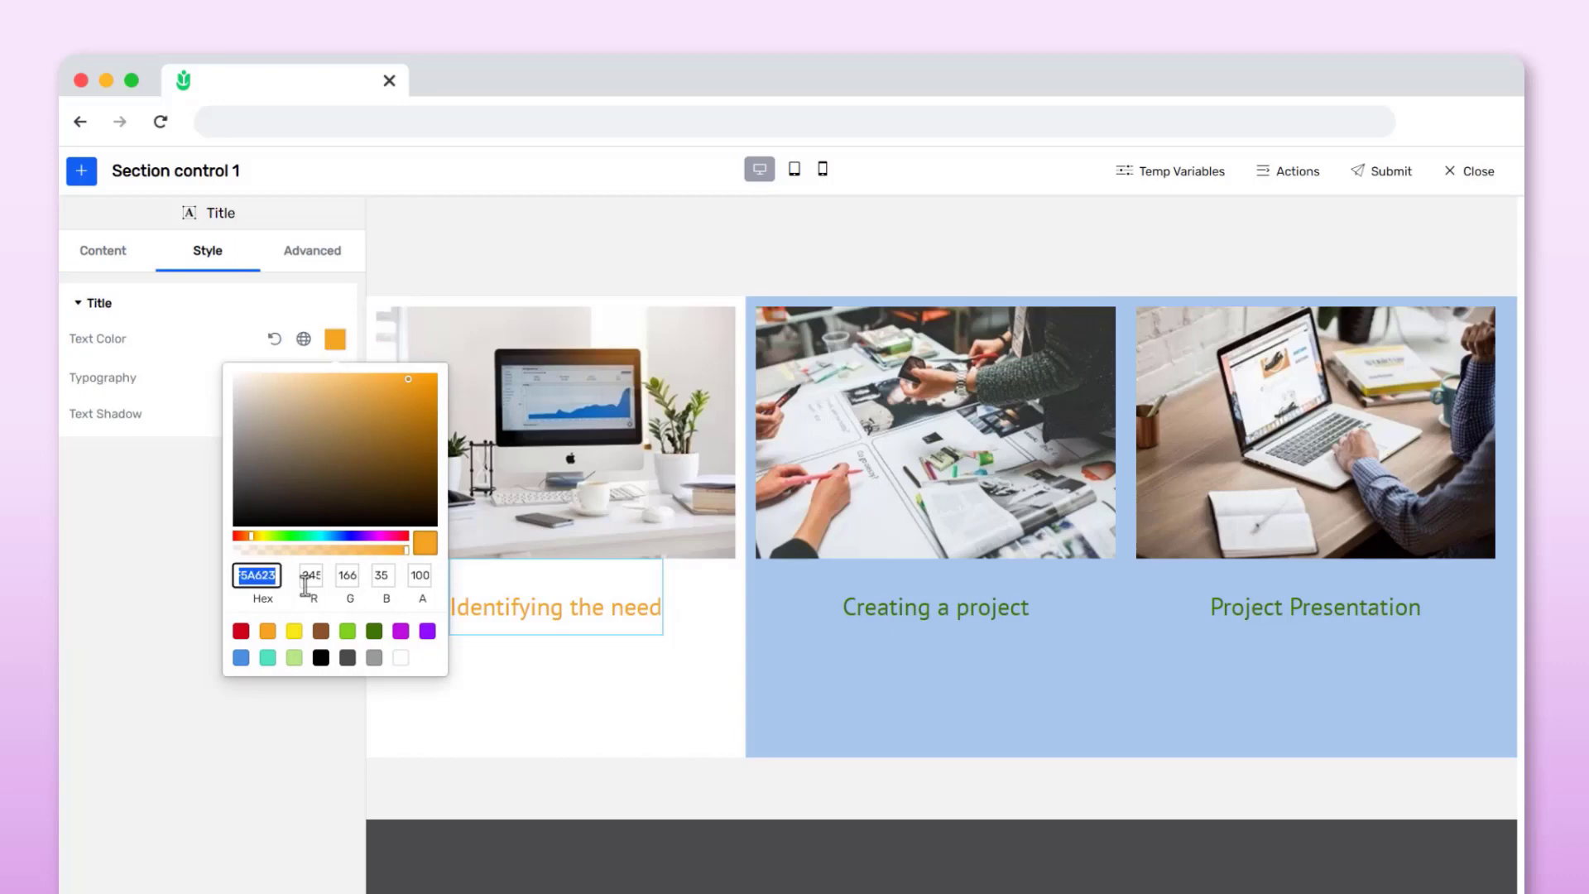
text(000066)
text(CC)
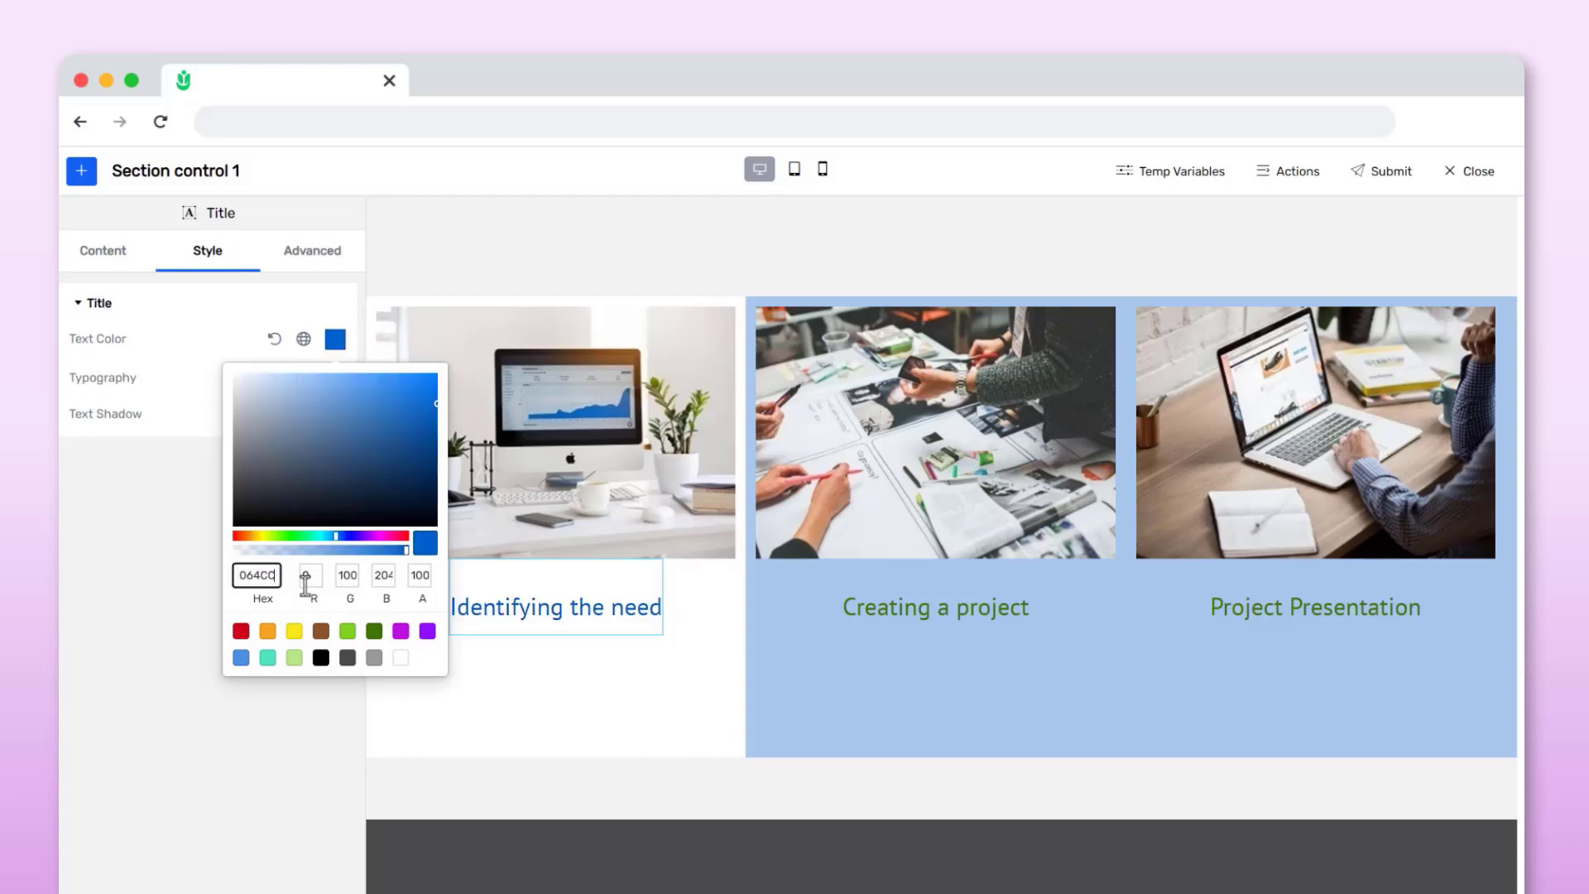
click(555, 659)
Set the whole section's typography text color to hex 0064CC
click(917, 289)
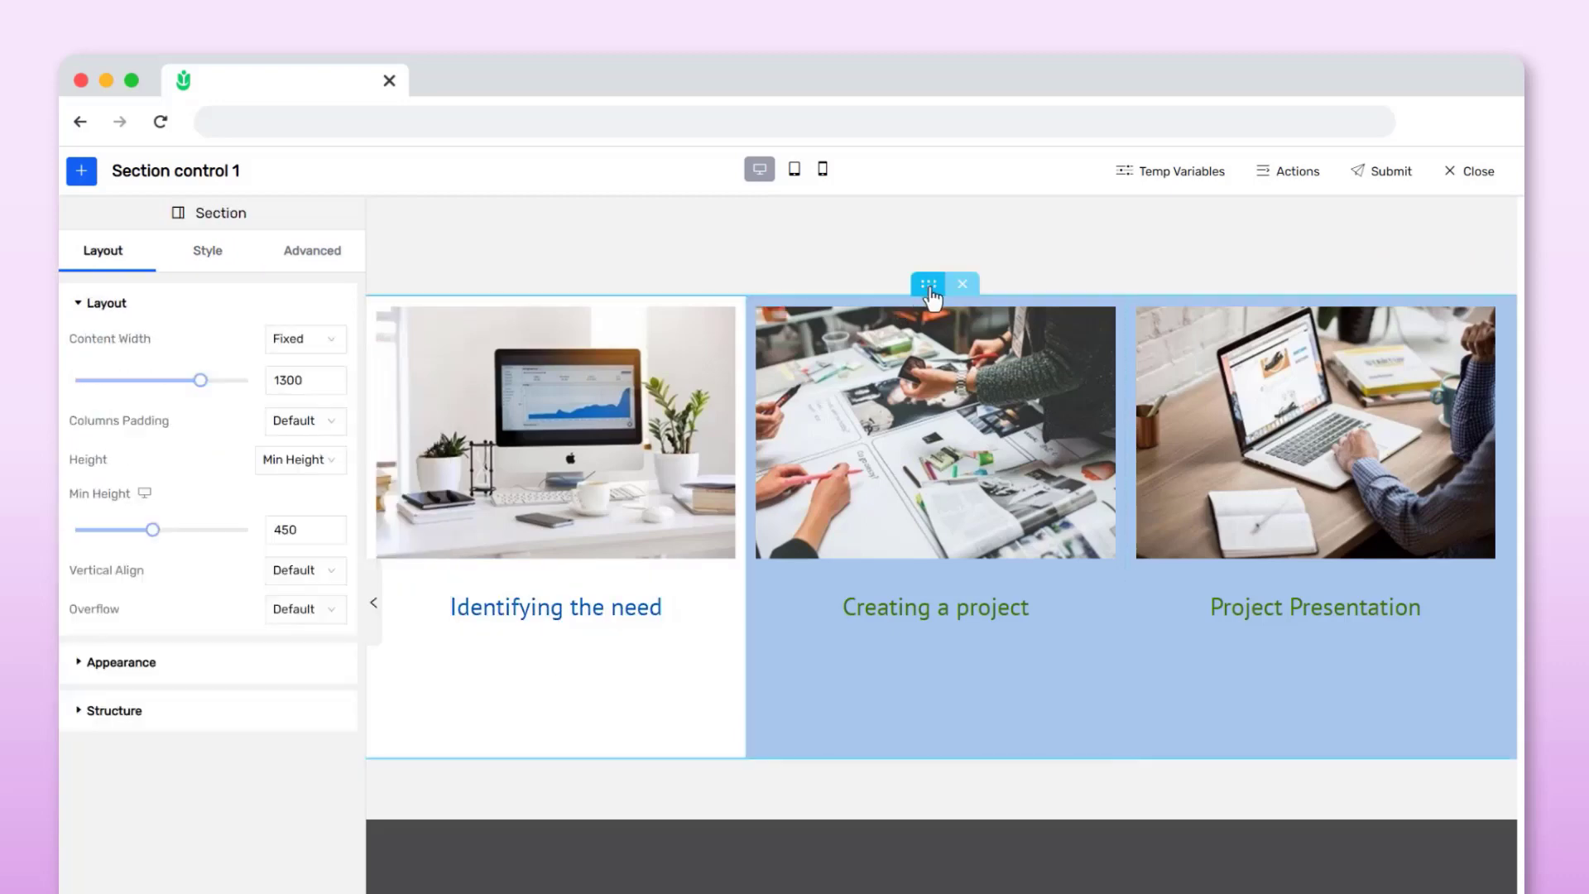
click(211, 252)
click(338, 670)
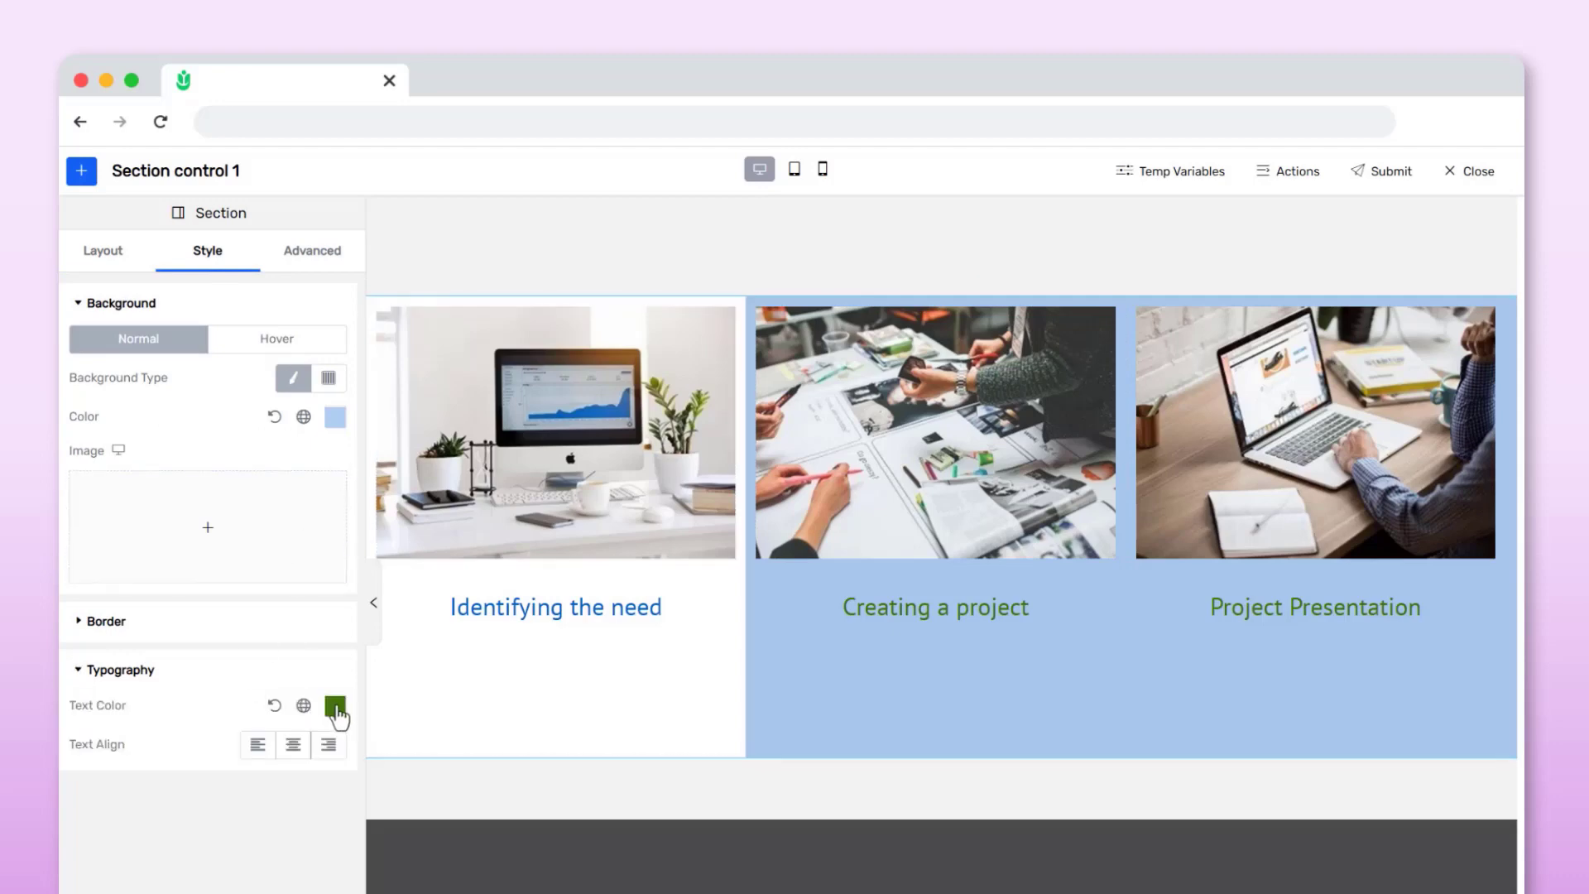
click(335, 706)
double_click(253, 581)
text(0064)
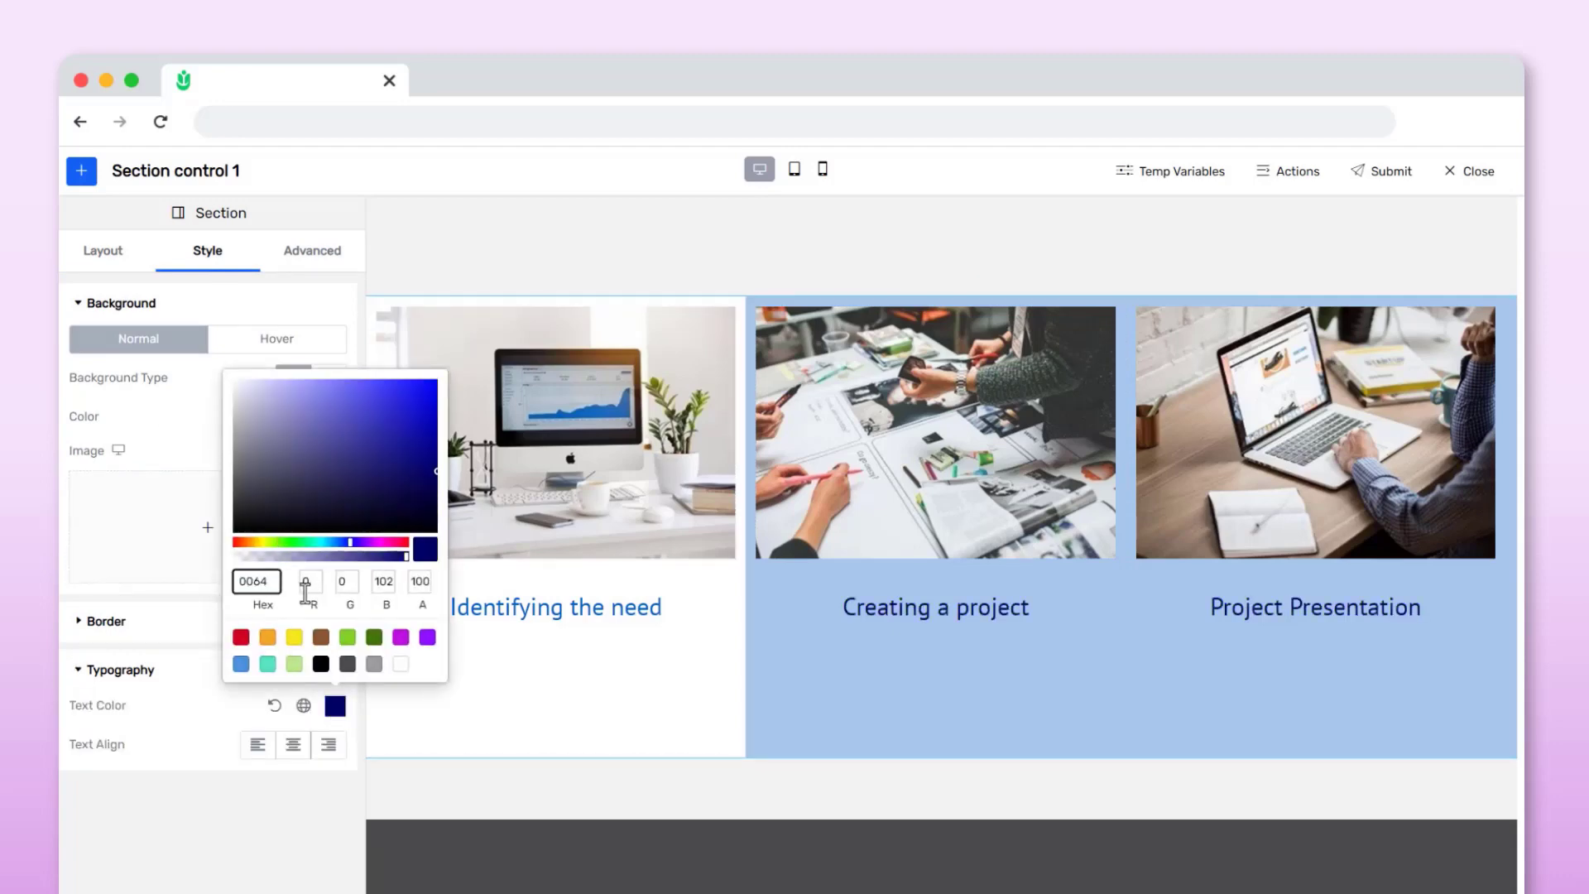
text(CC)
click(187, 623)
Reset the section's background color and set it to the white swatch
click(336, 419)
click(275, 420)
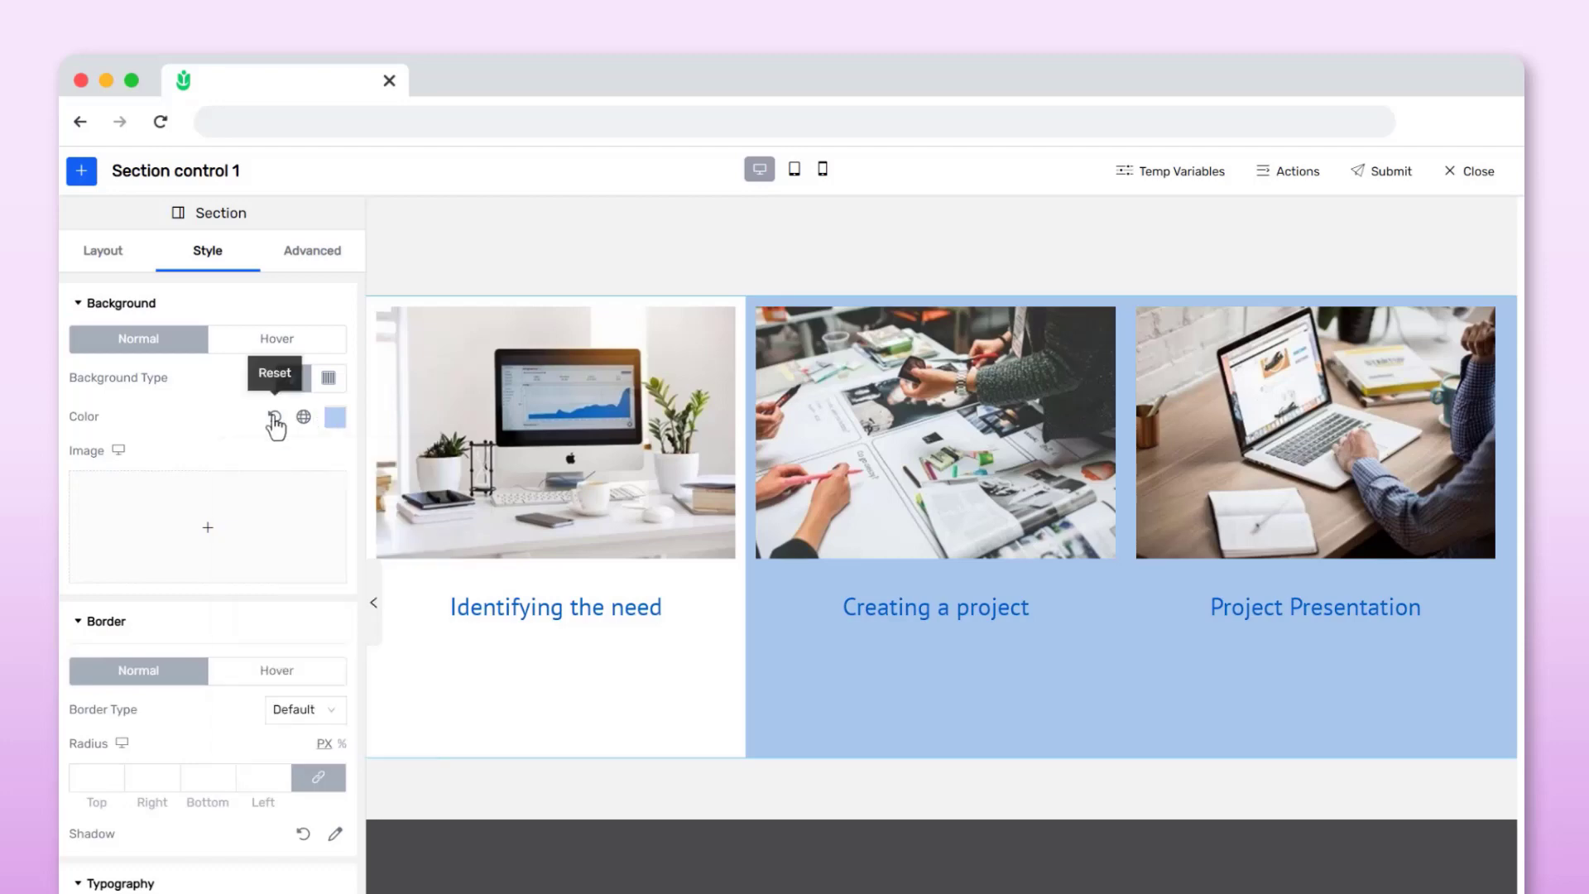
click(275, 420)
click(335, 417)
click(402, 736)
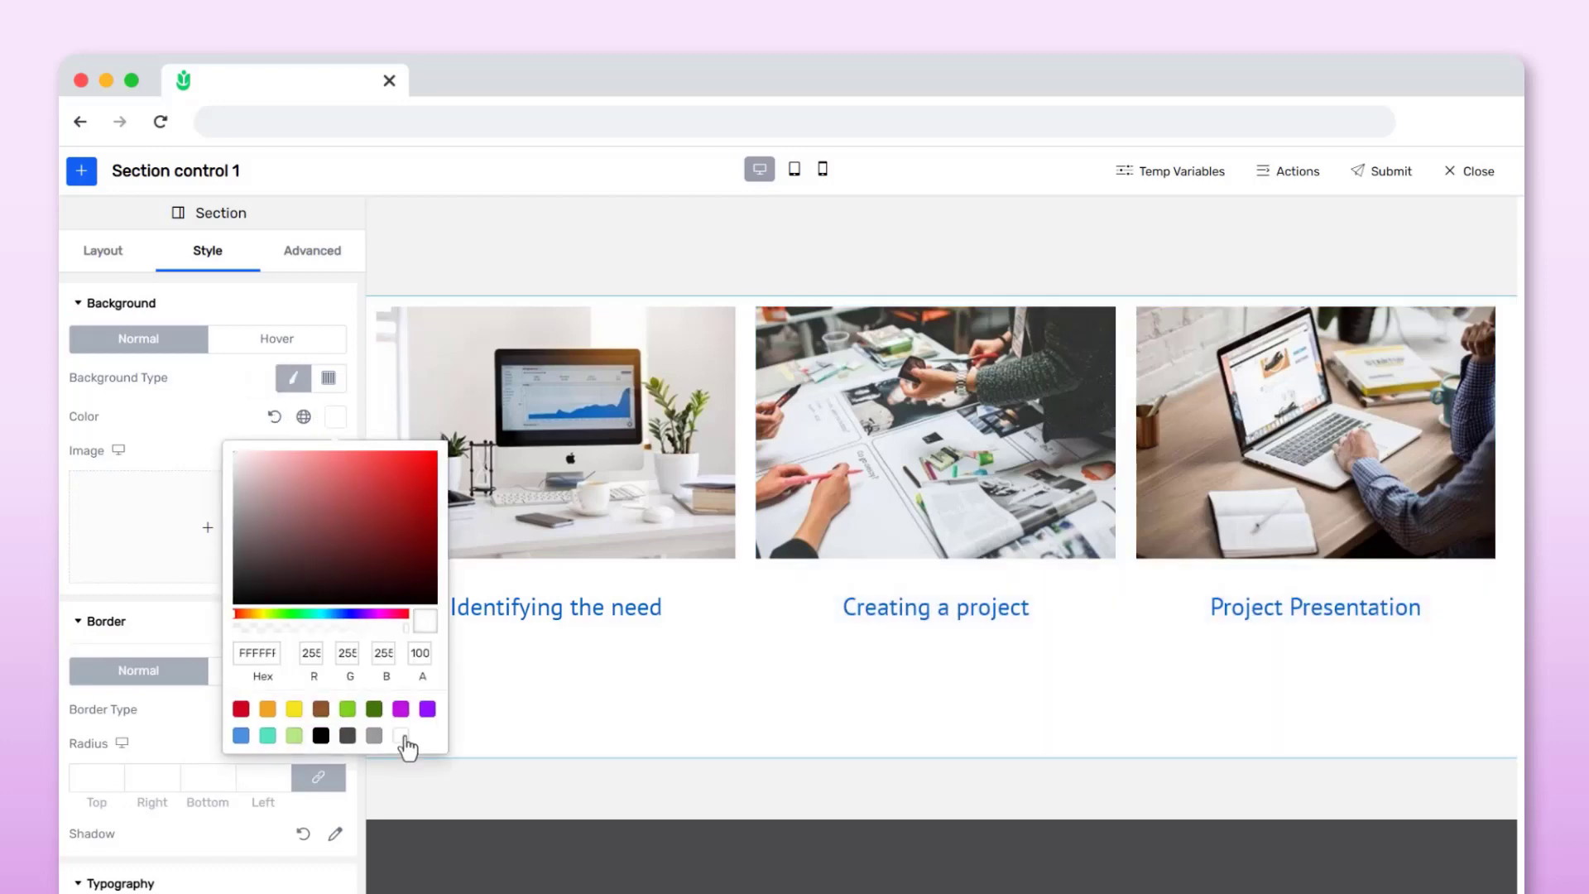
click(194, 429)
Place a description text block under each of the three column titles
scroll(745, 828, down, 3)
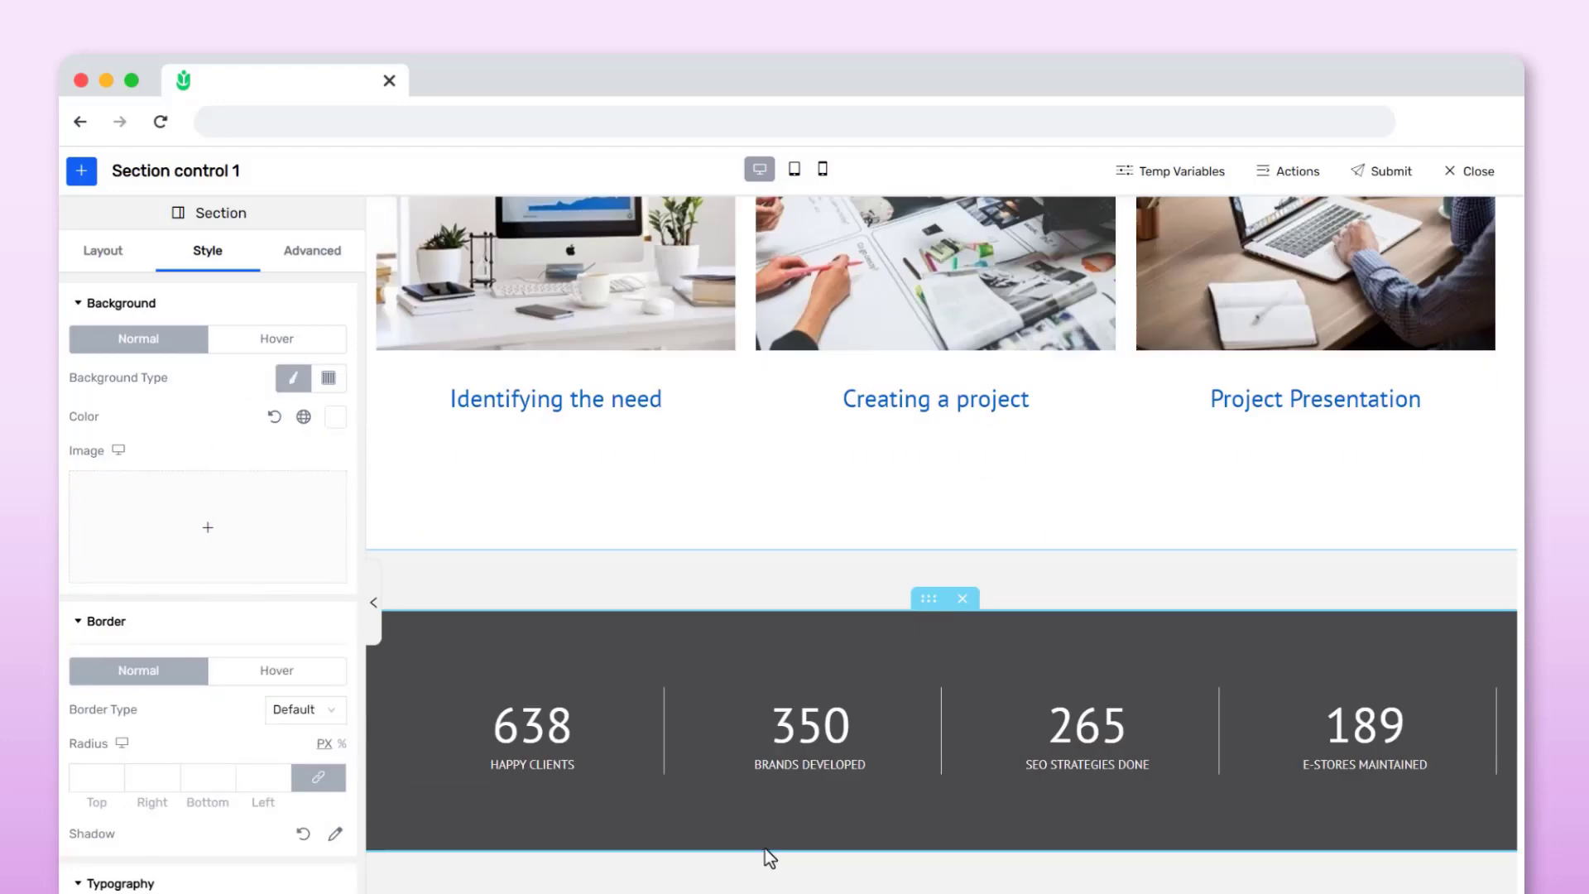
scroll(765, 847, down, 1)
drag(720, 877, 558, 368)
drag(920, 892, 972, 442)
drag(1062, 892, 1298, 425)
scroll(1192, 589, up, 3)
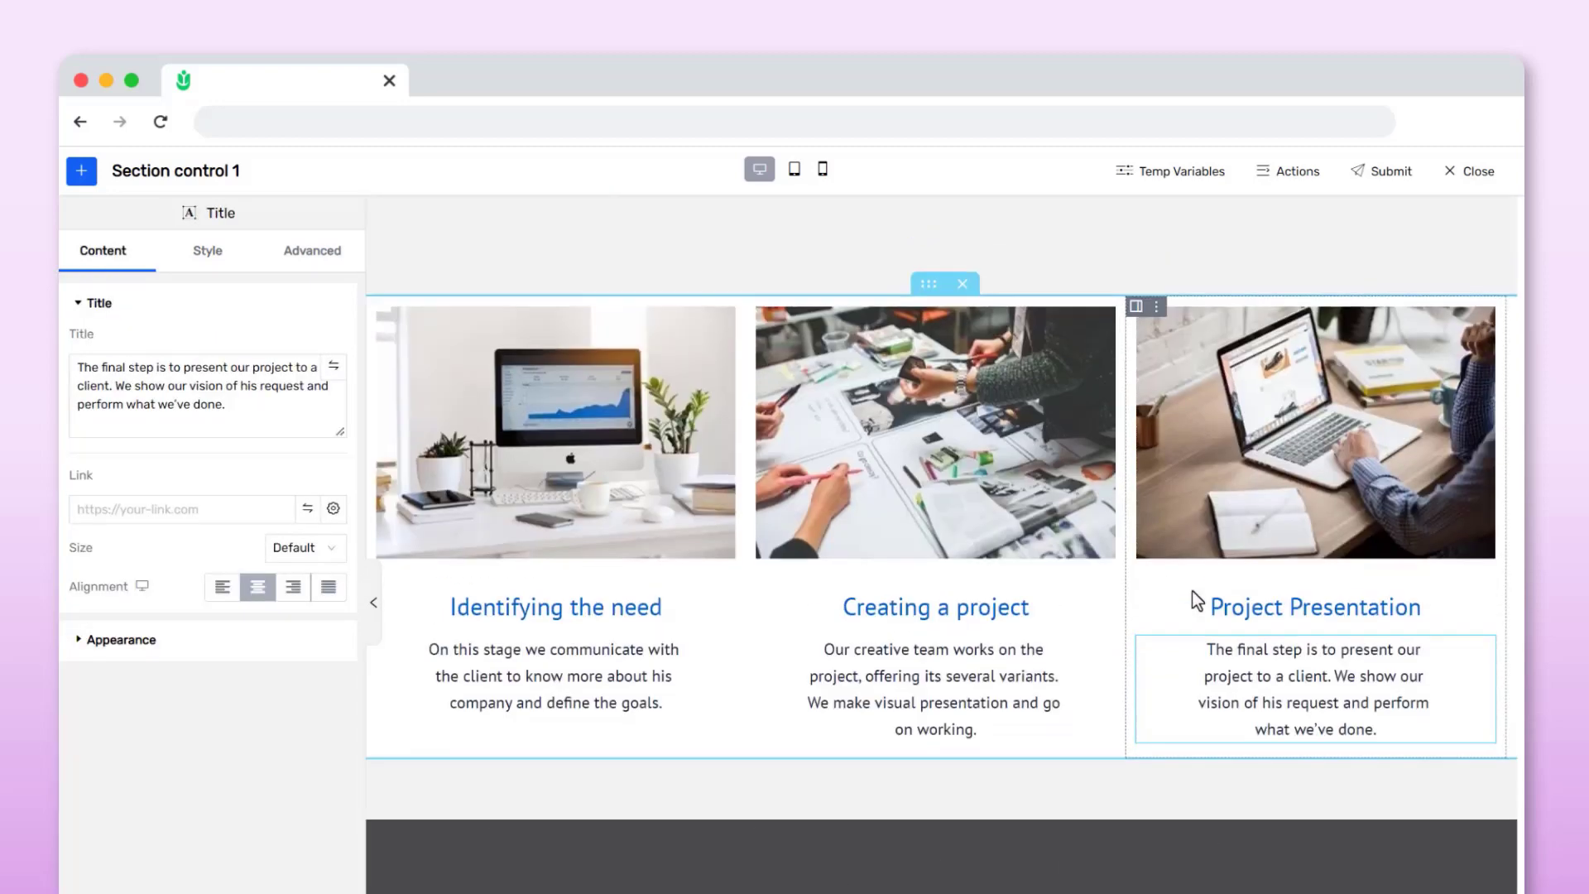
Select the spacer above the picture section to edit its space
click(1030, 260)
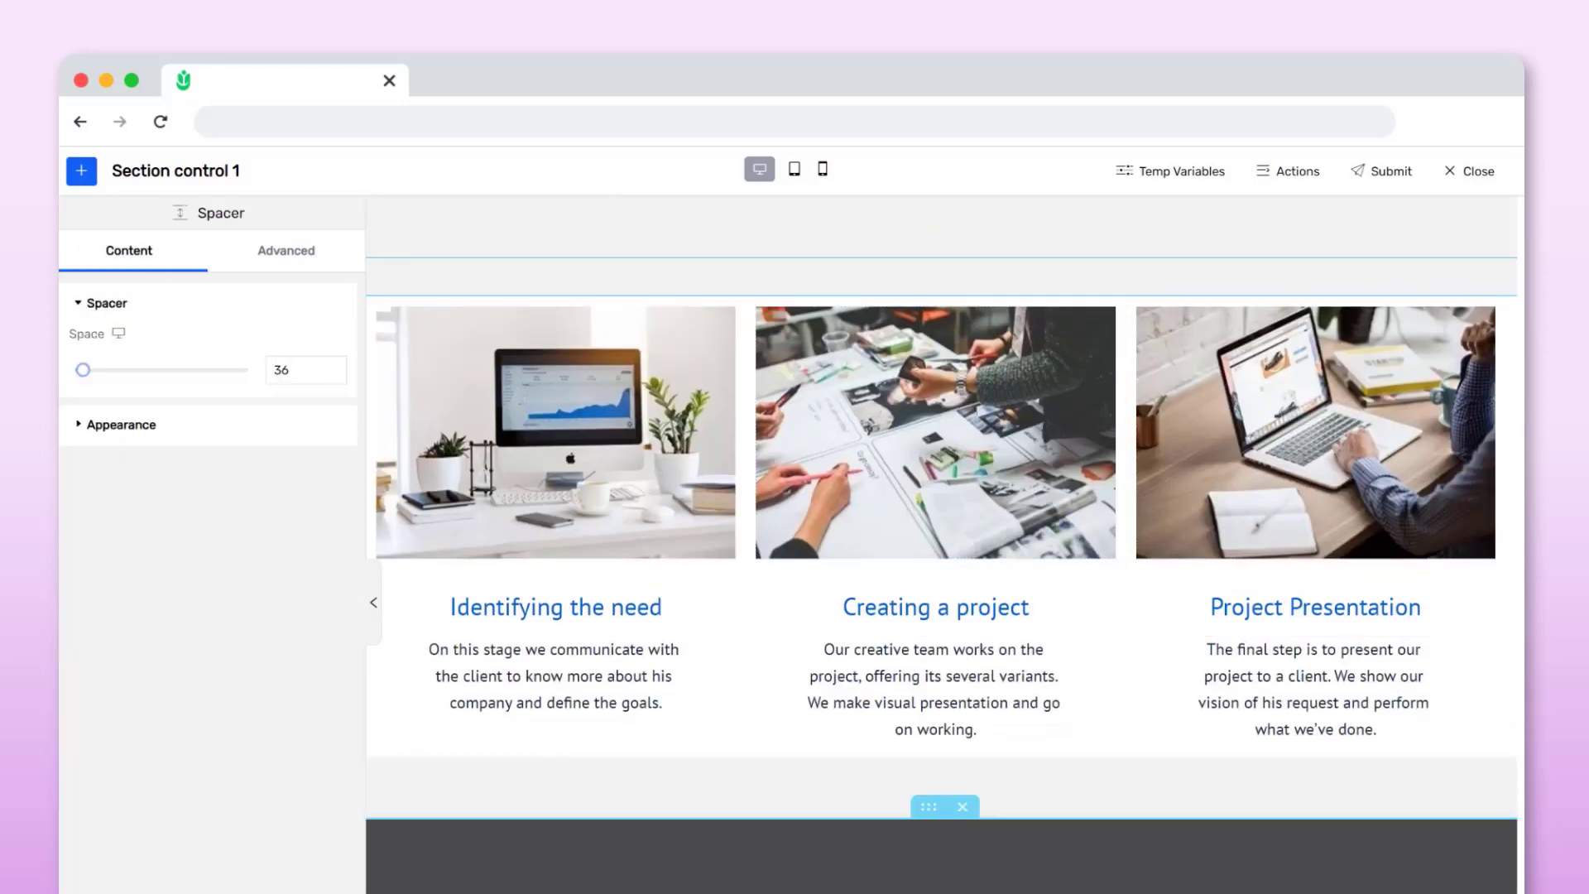